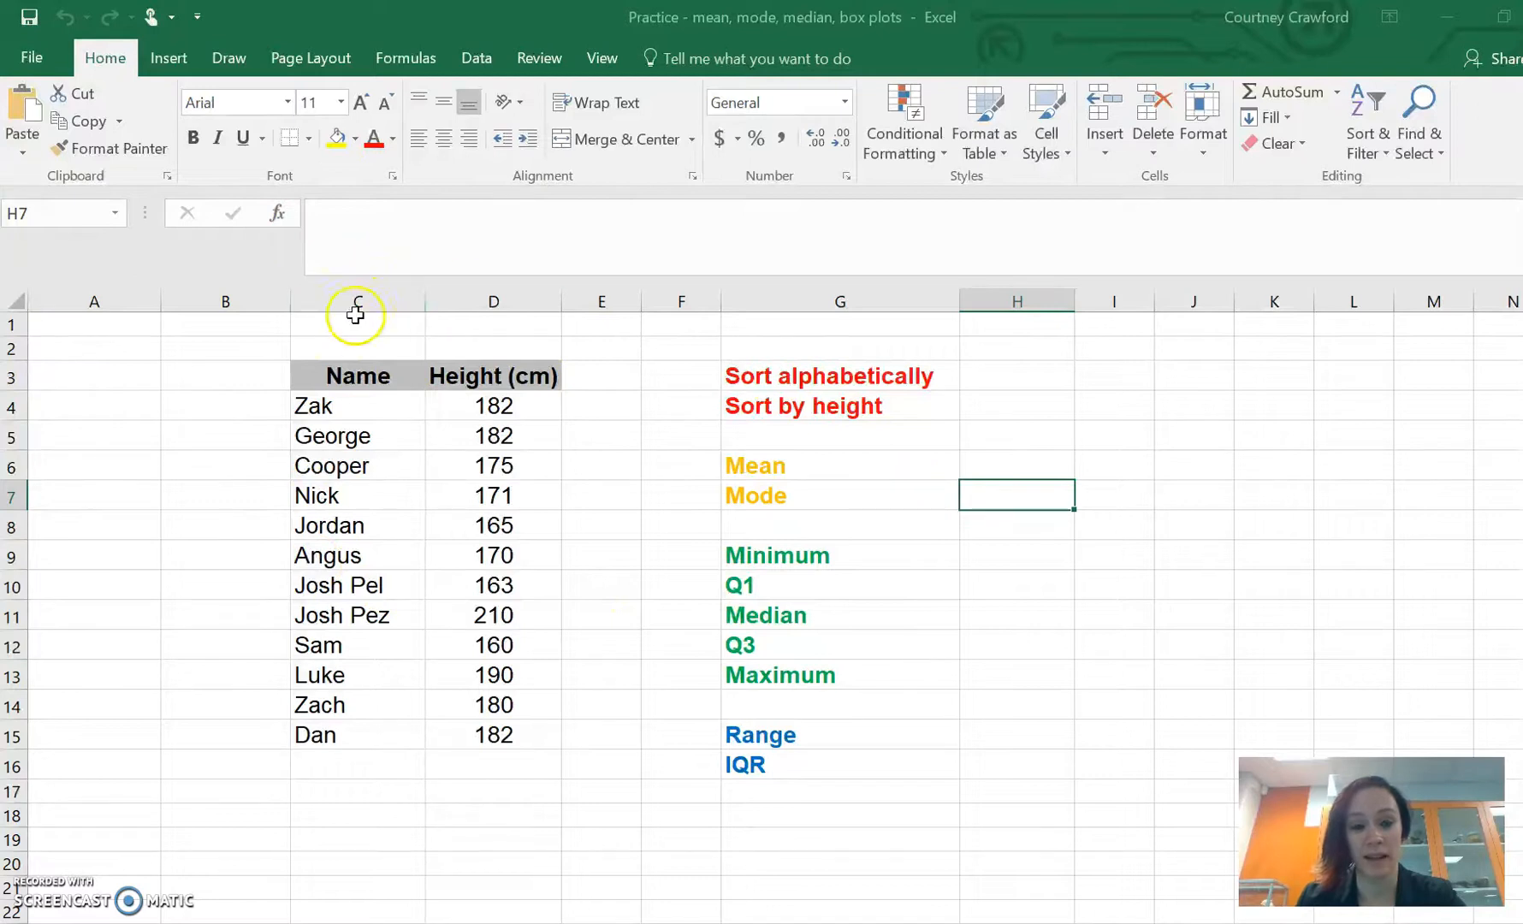
- Look over the Name and Height columns and the sort-task labels before sorting
left_click_drag(357, 374, 362, 721)
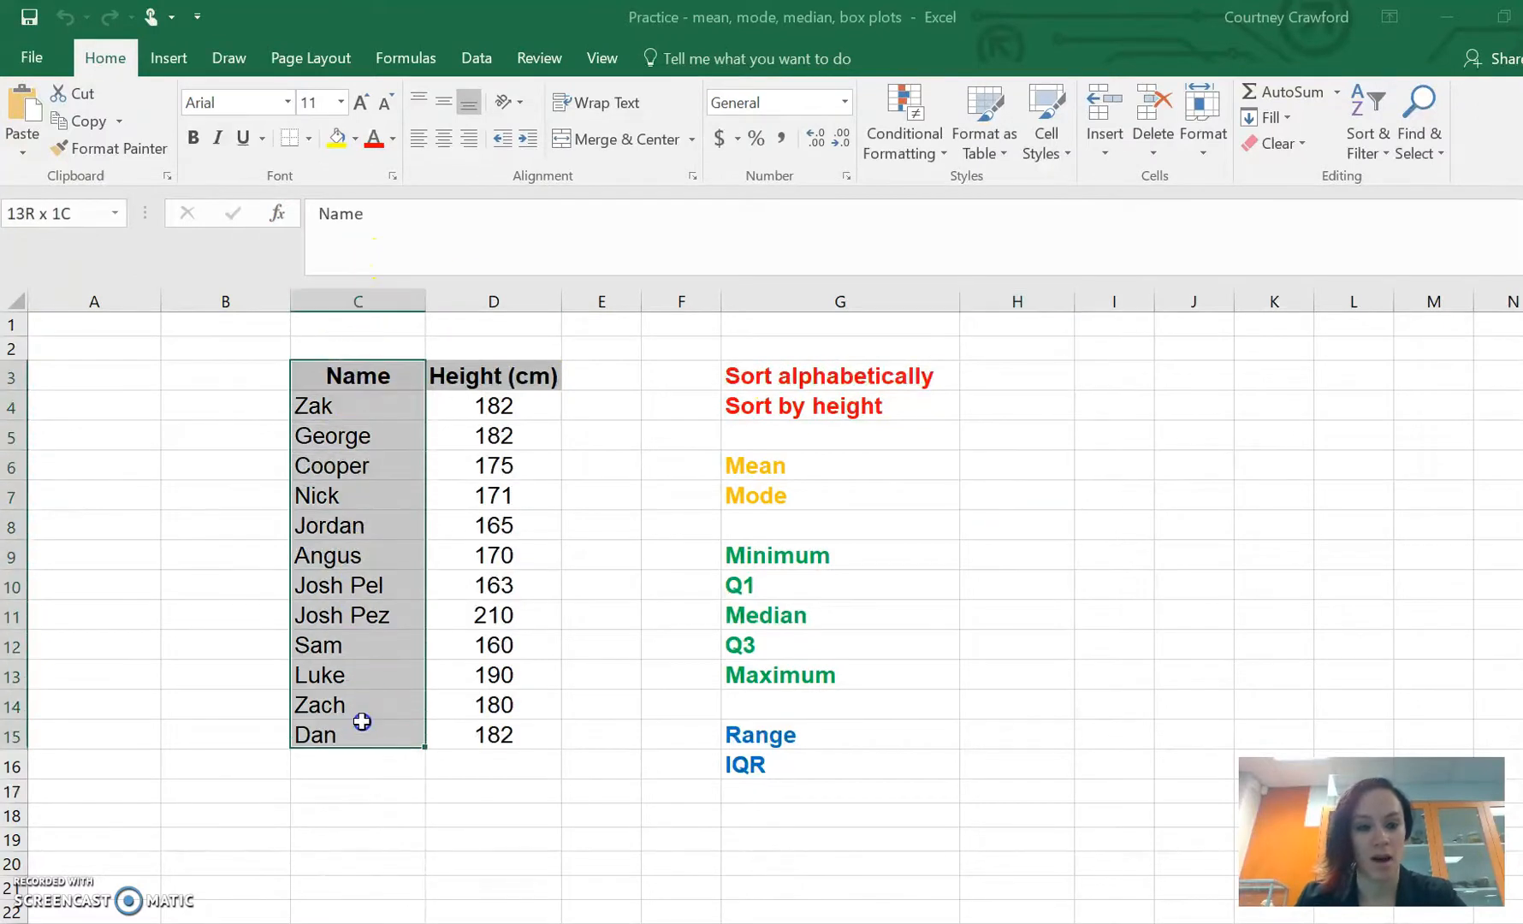
left_click(311, 406)
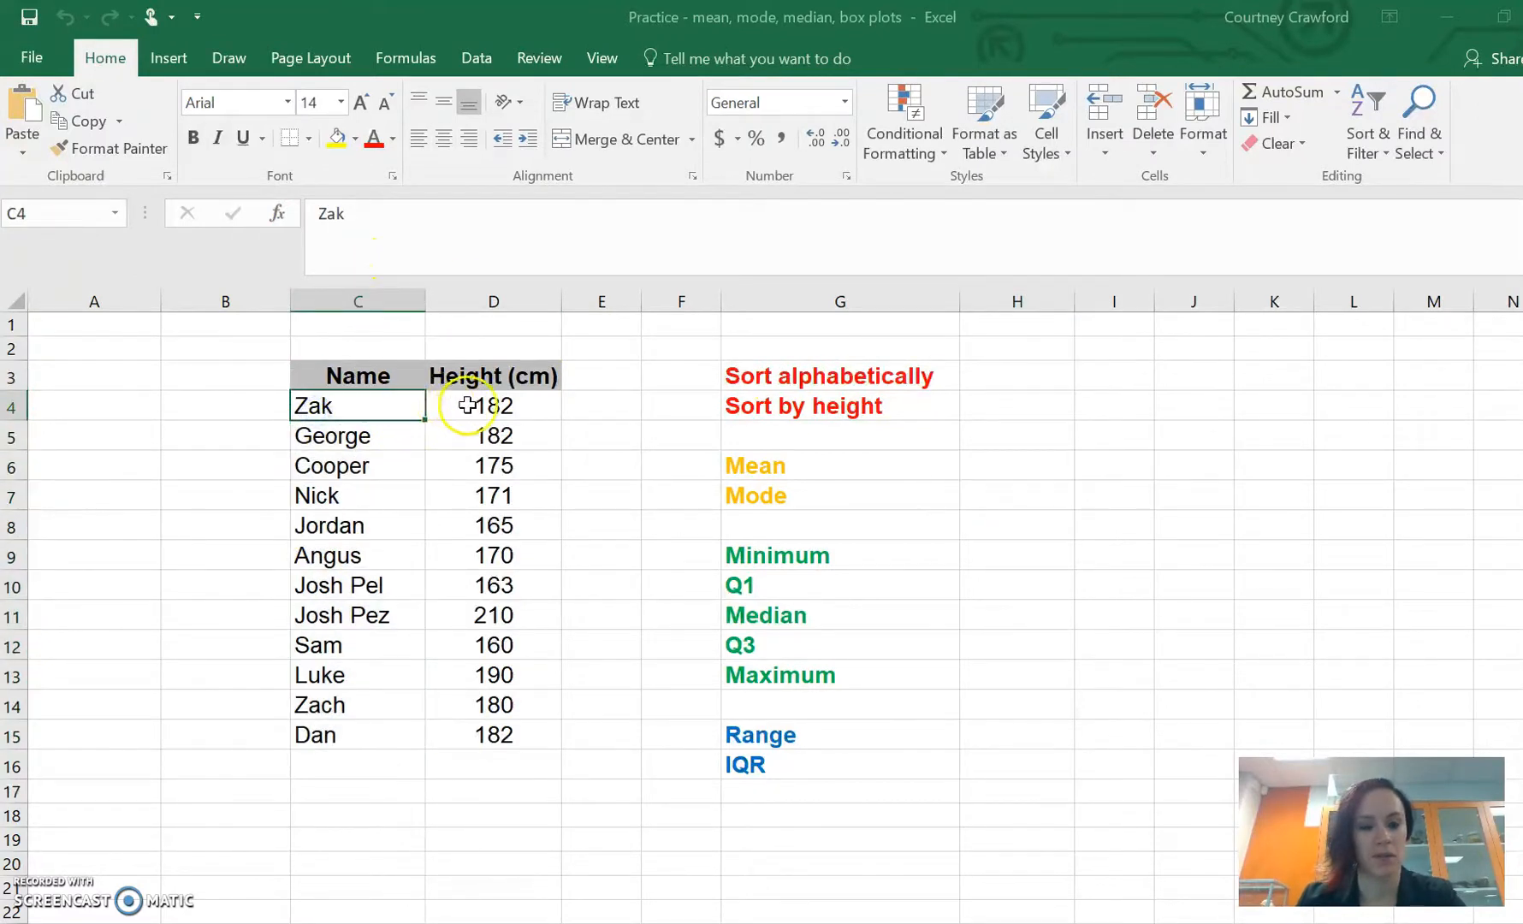
left_click_drag(469, 406, 472, 735)
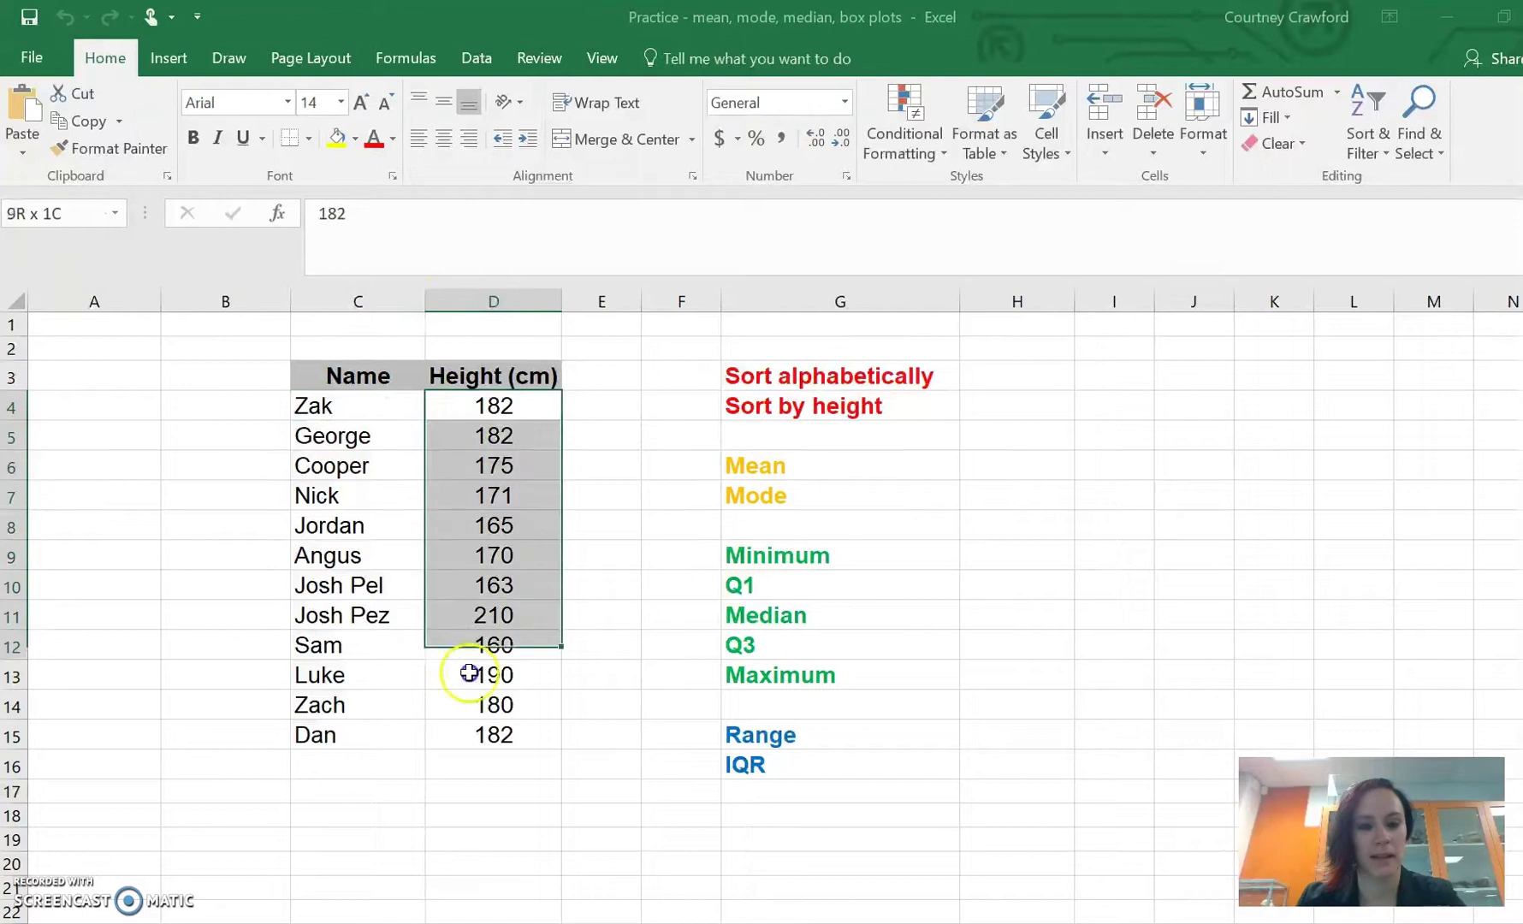
left_click(499, 613)
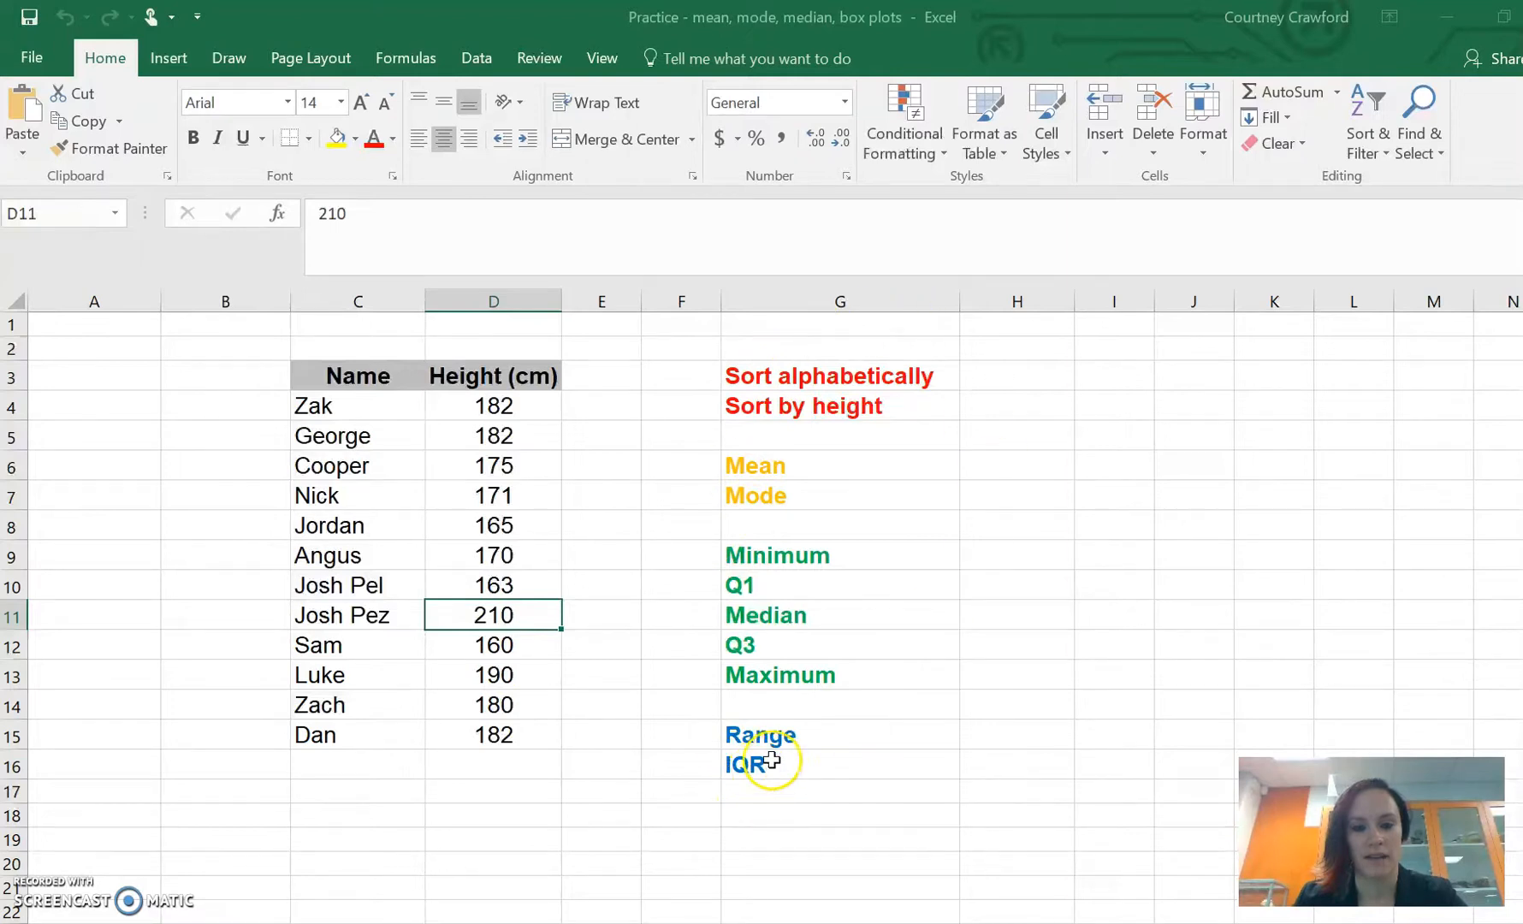
left_click(826, 407)
left_click(761, 375)
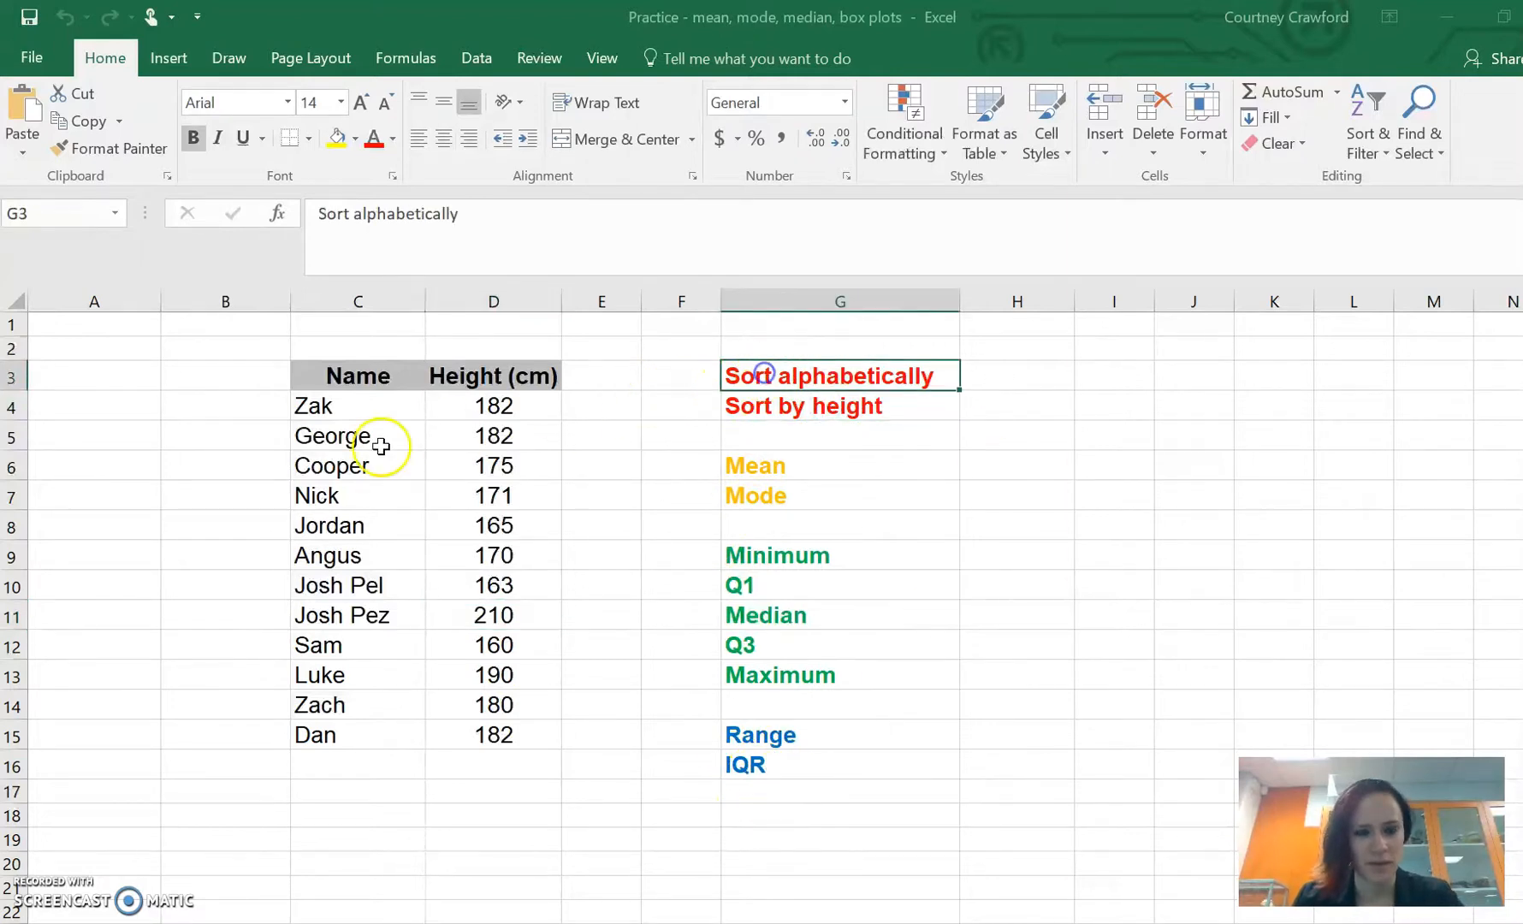
left_click_drag(357, 406, 499, 731)
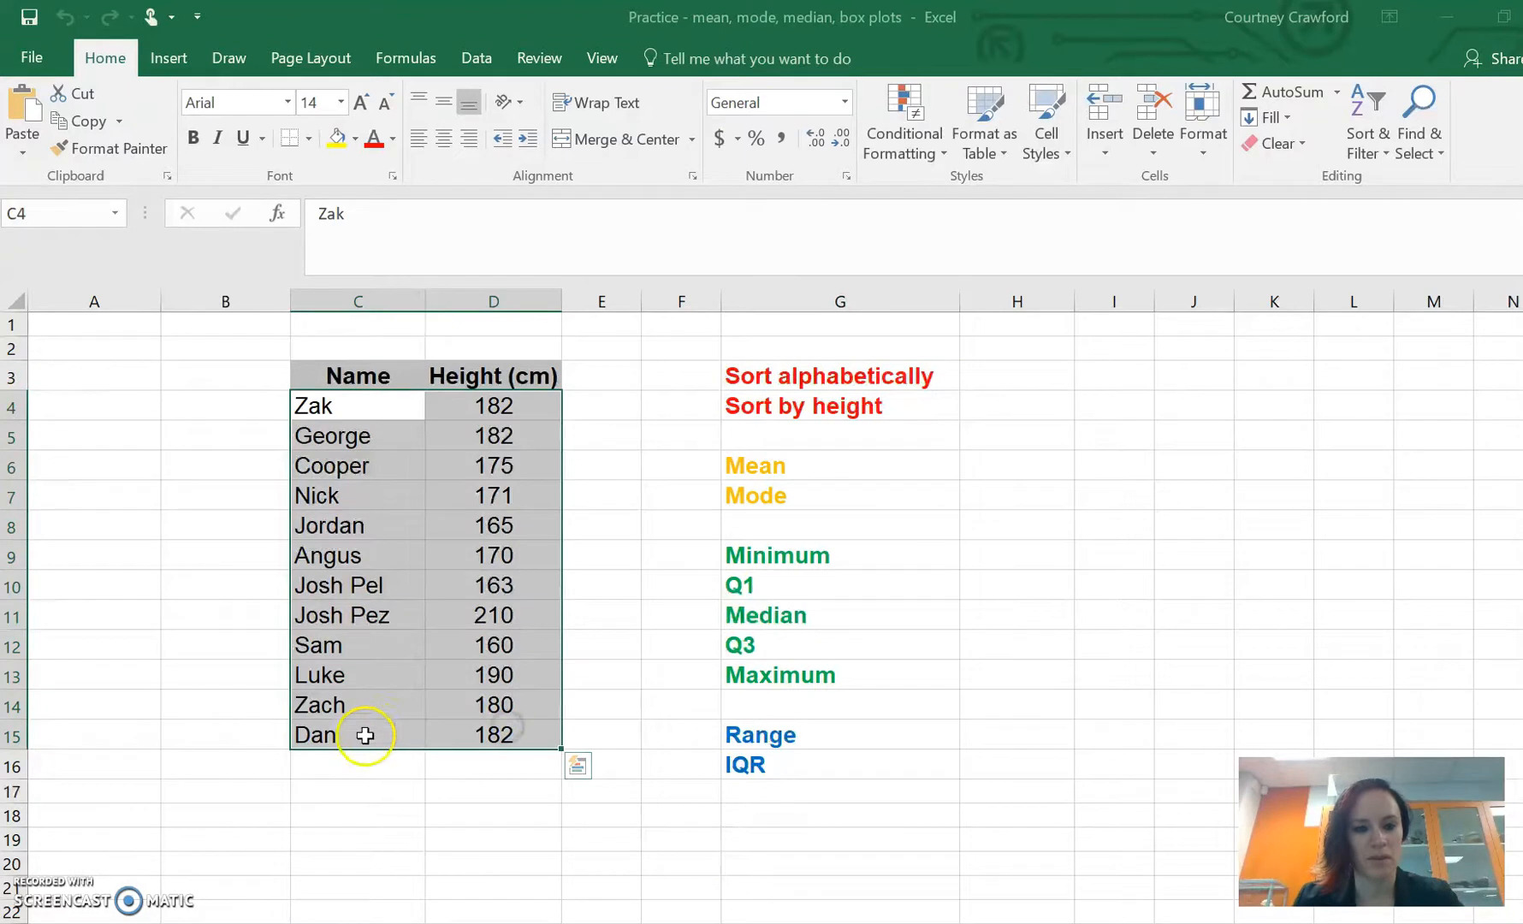
left_click(363, 735)
left_click(458, 735)
left_click(331, 732)
left_click(488, 735)
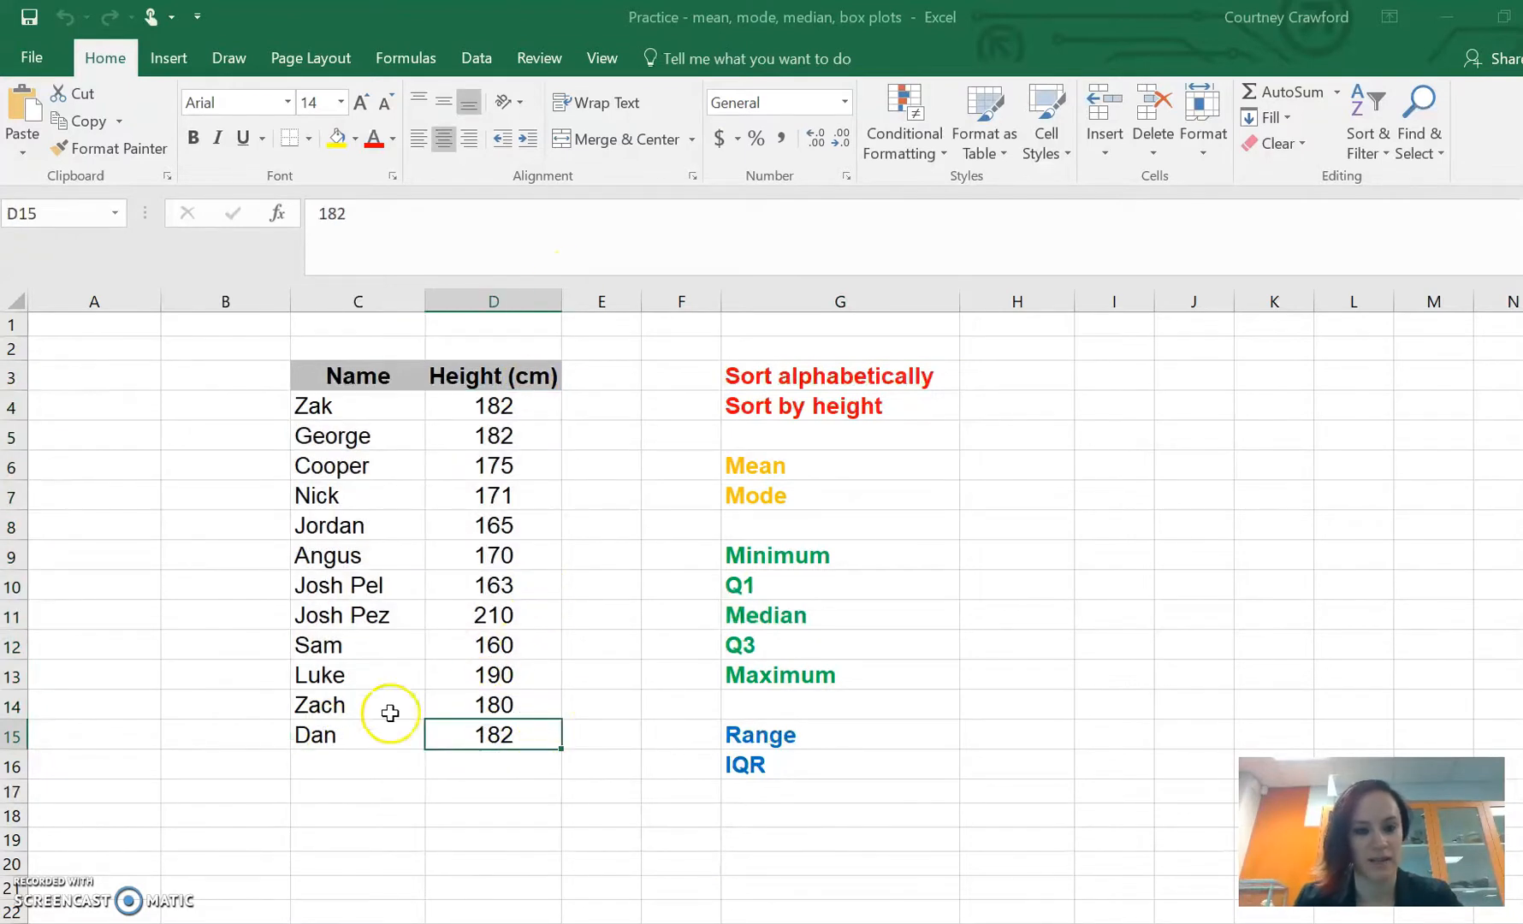
left_click_drag(357, 735, 494, 406)
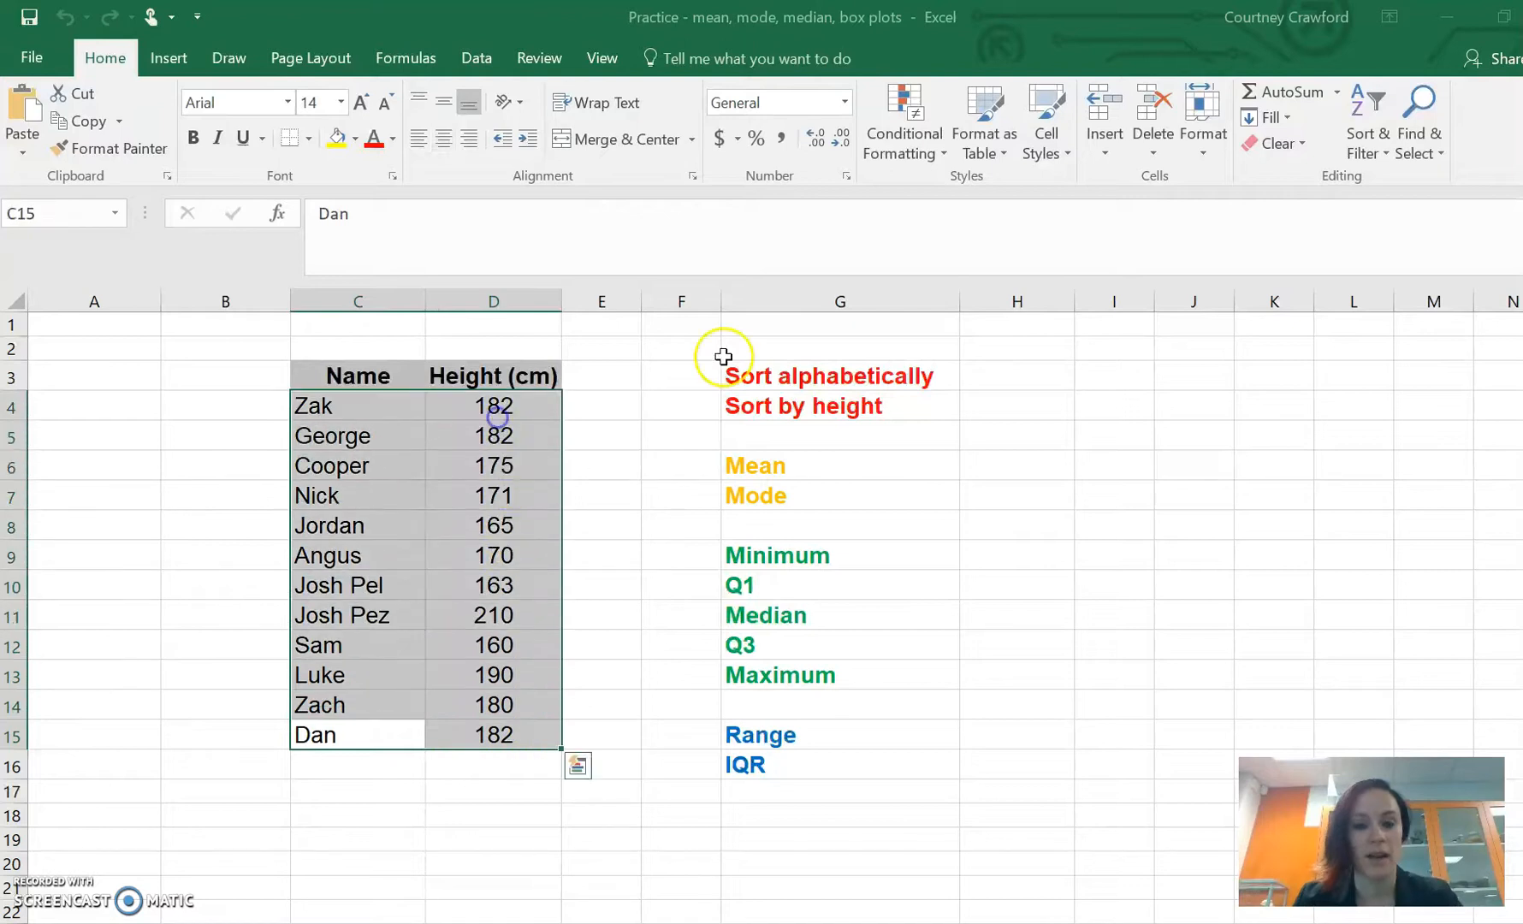
left_click(856, 375)
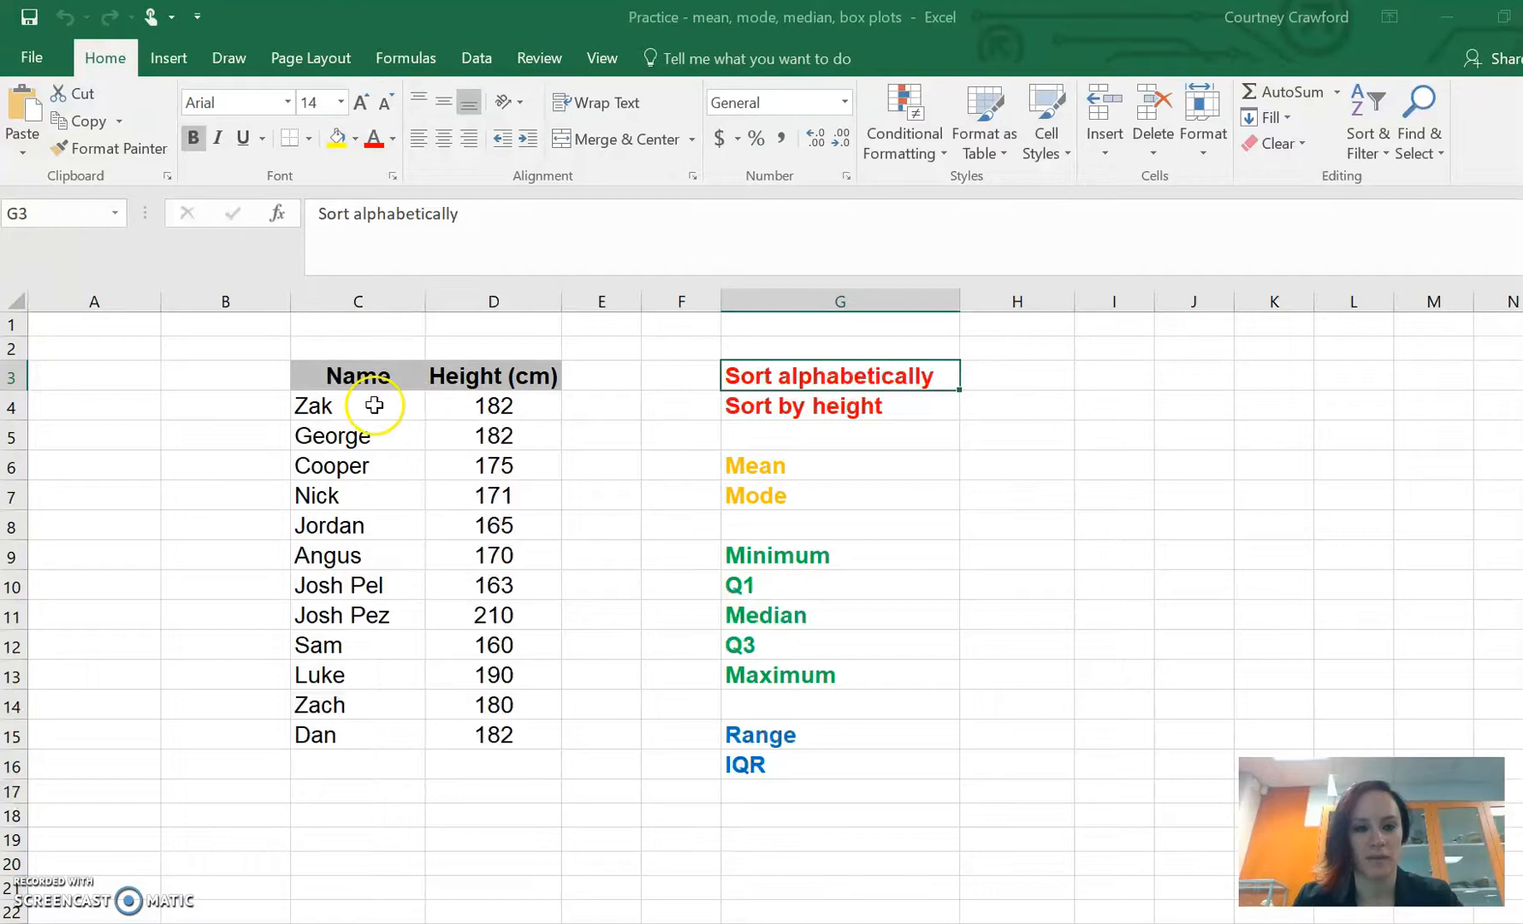
- Try an A-to-Z sort on the names alone and cancel the sort warning
left_click_drag(375, 407, 369, 735)
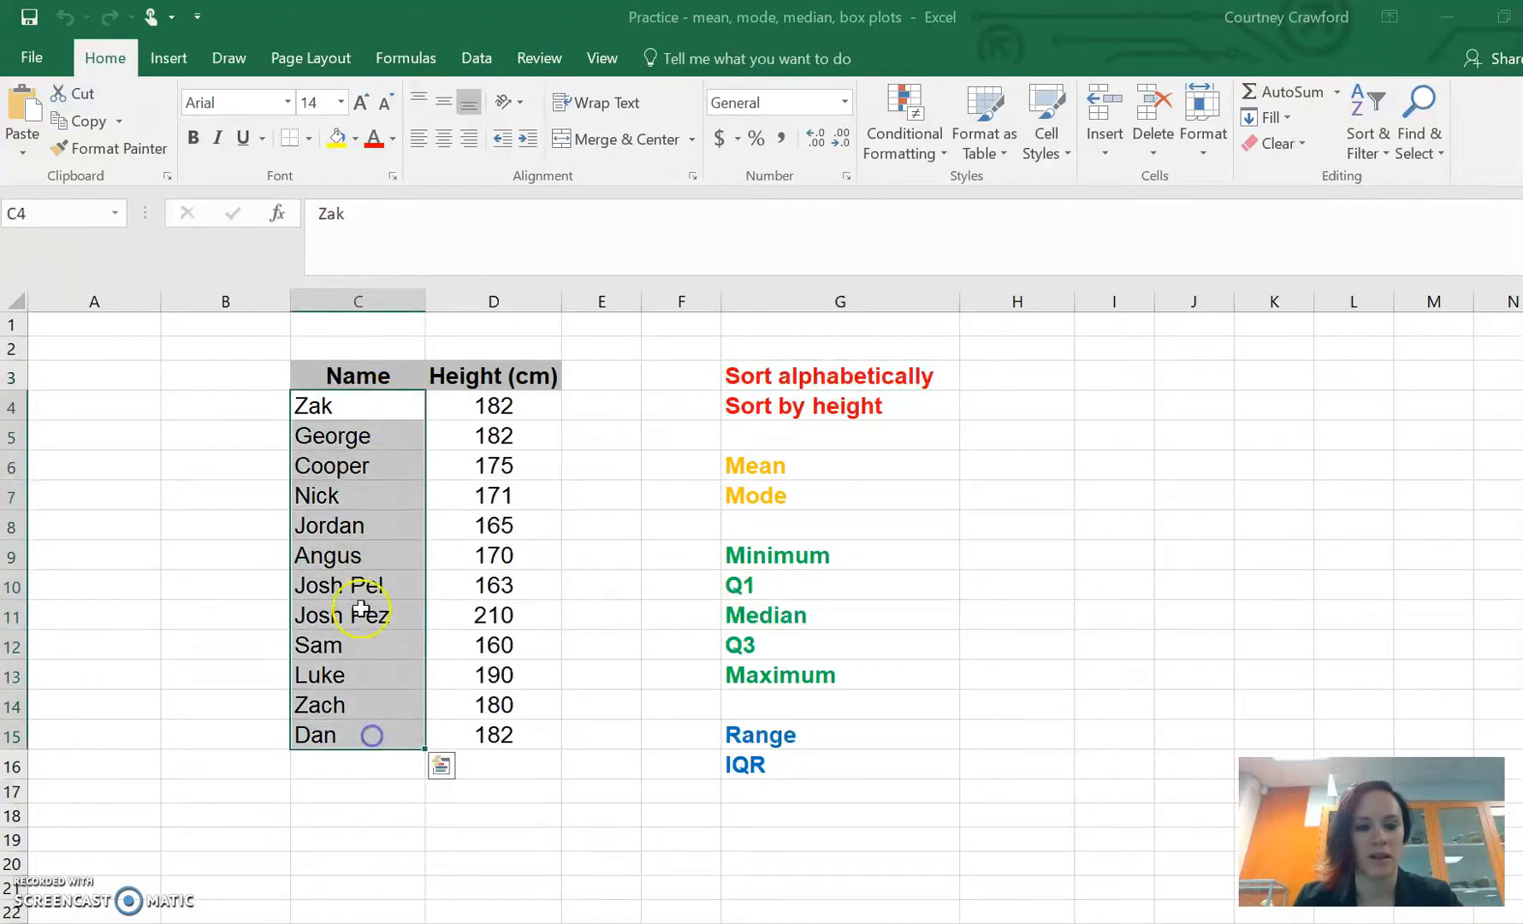
right_click(353, 429)
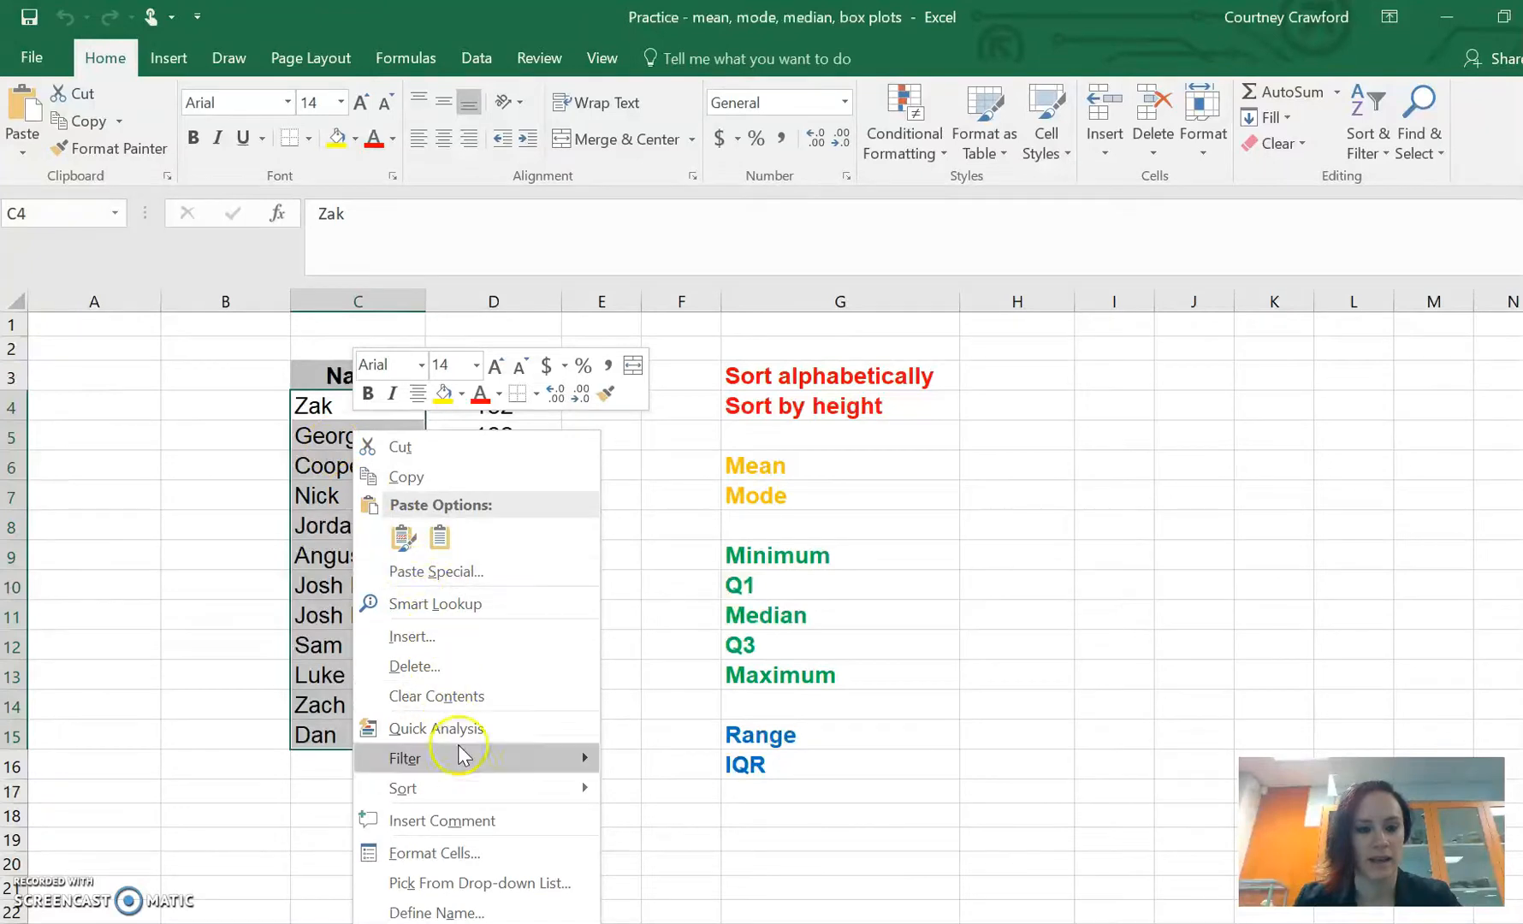
mouse_move(471, 789)
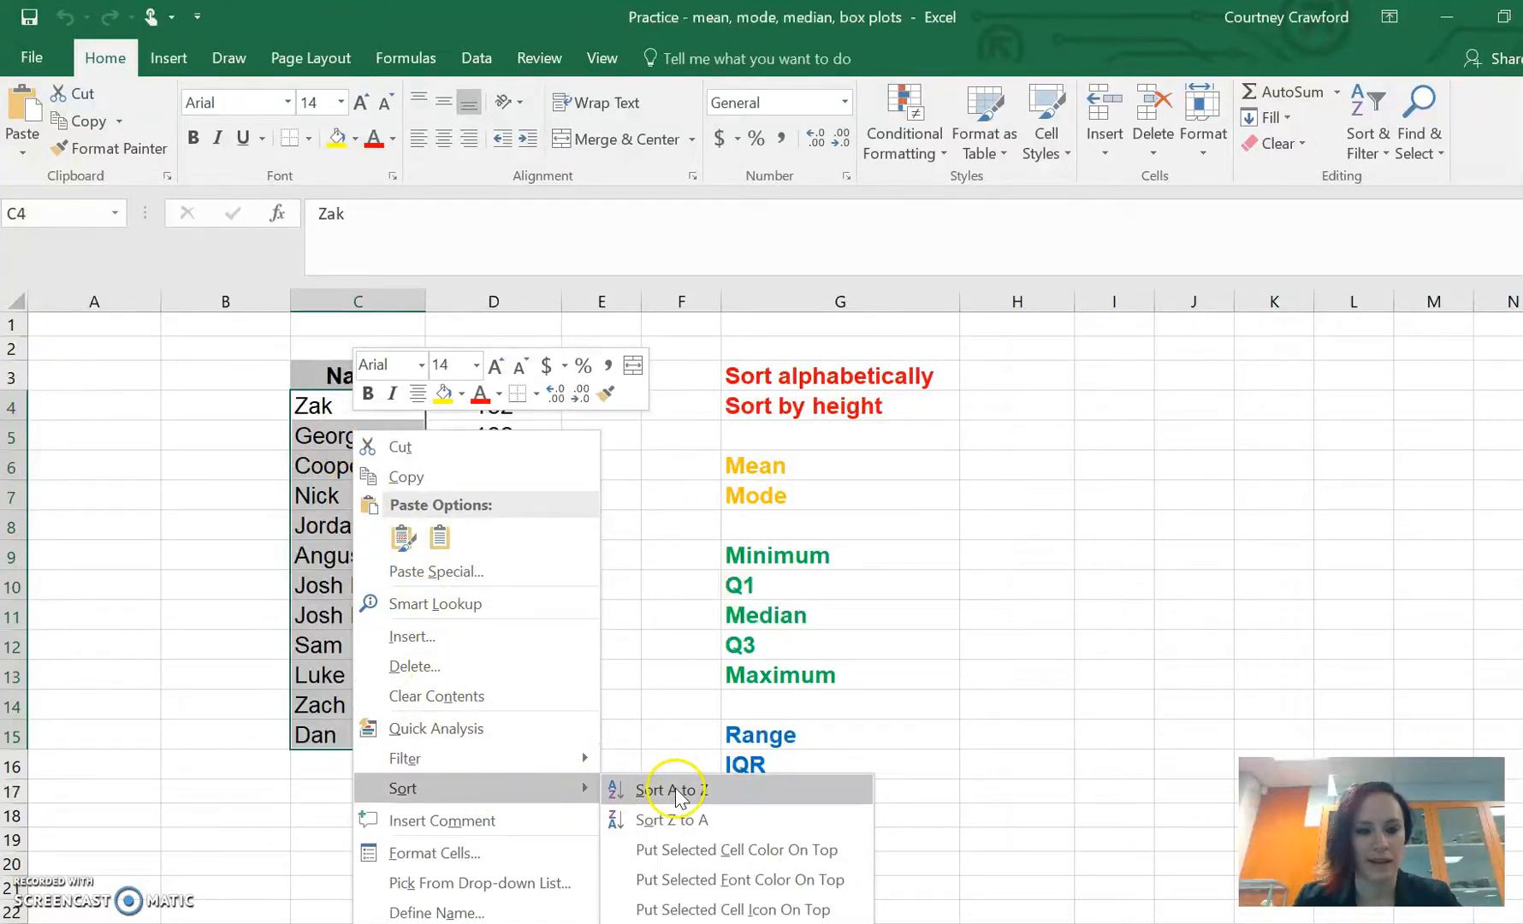
left_click(676, 790)
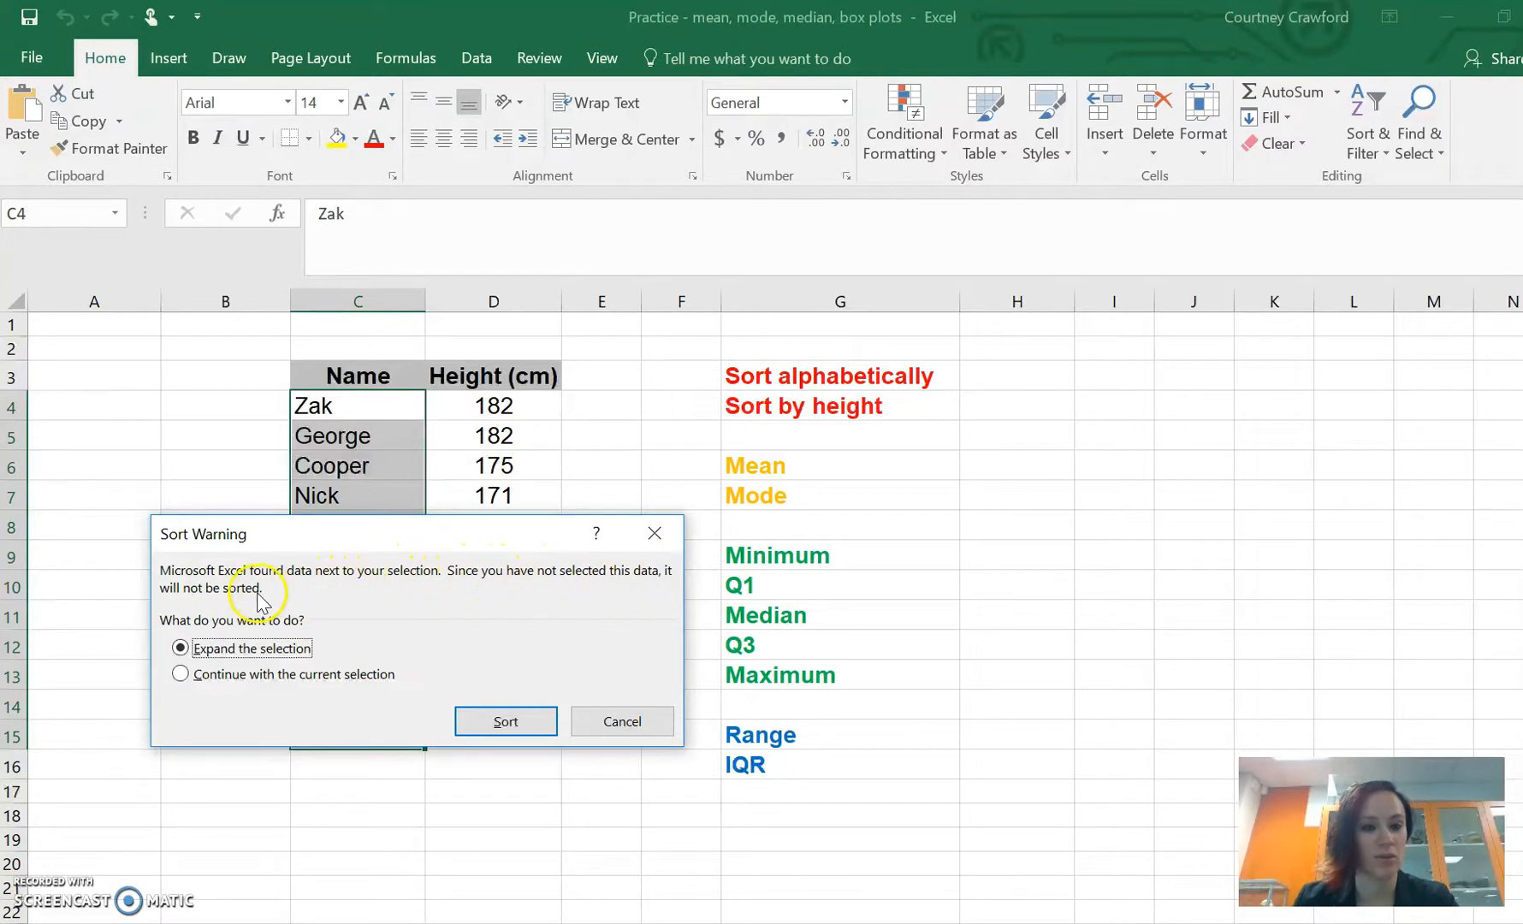
left_click(660, 535)
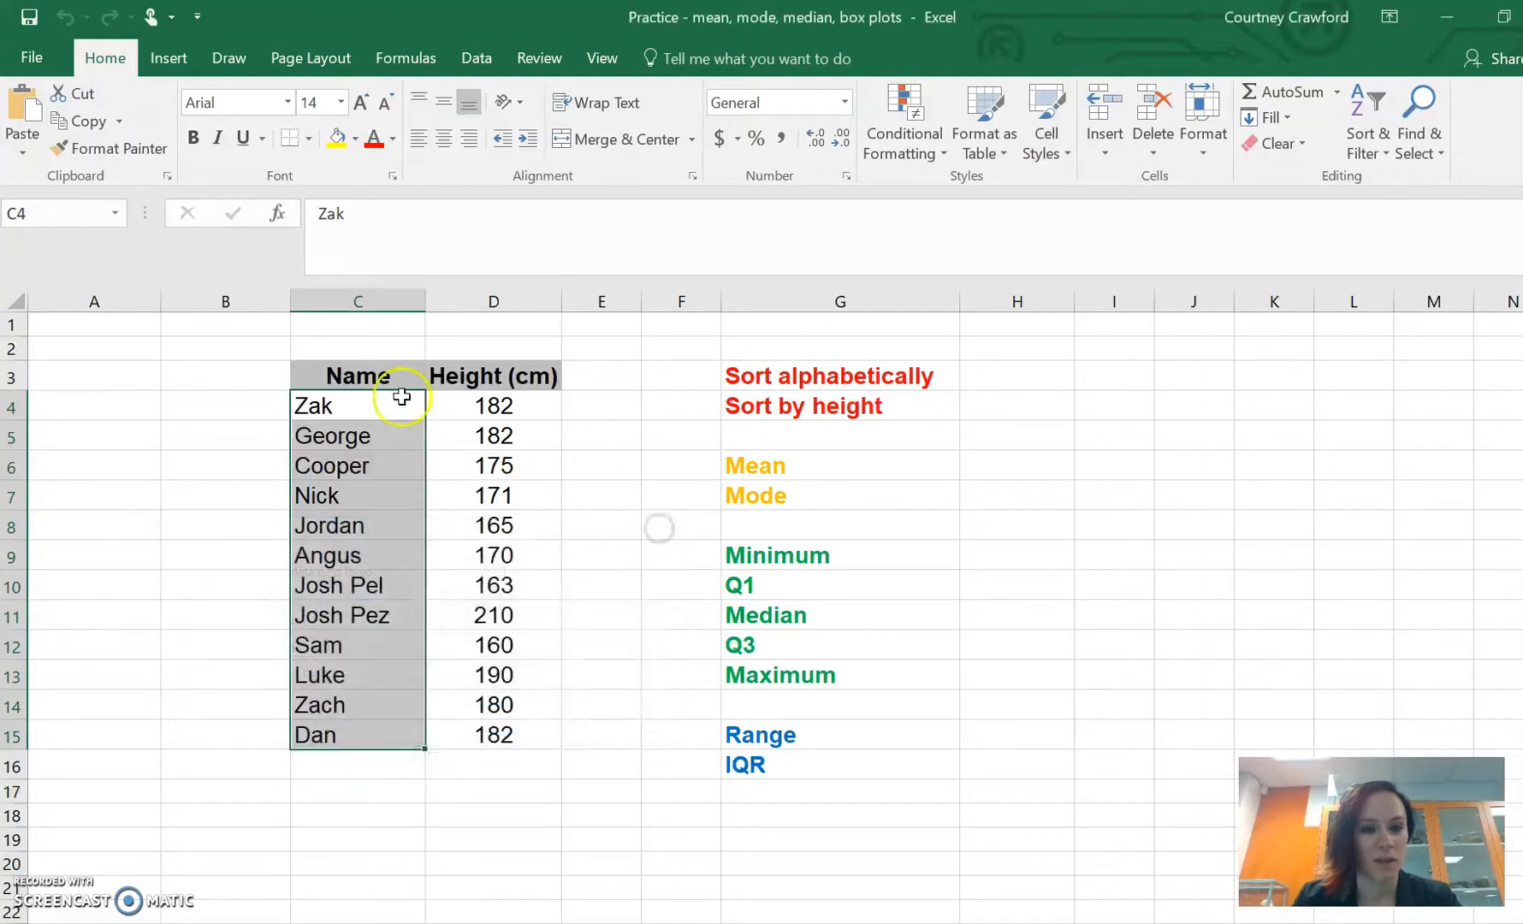
- Sort names and heights in C4:D15 alphabetically by name, Angus to Zak
mouse_move(357, 407)
left_mouse_down()
mouse_move(438, 495)
mouse_move(500, 732)
left_mouse_up()
right_click(417, 446)
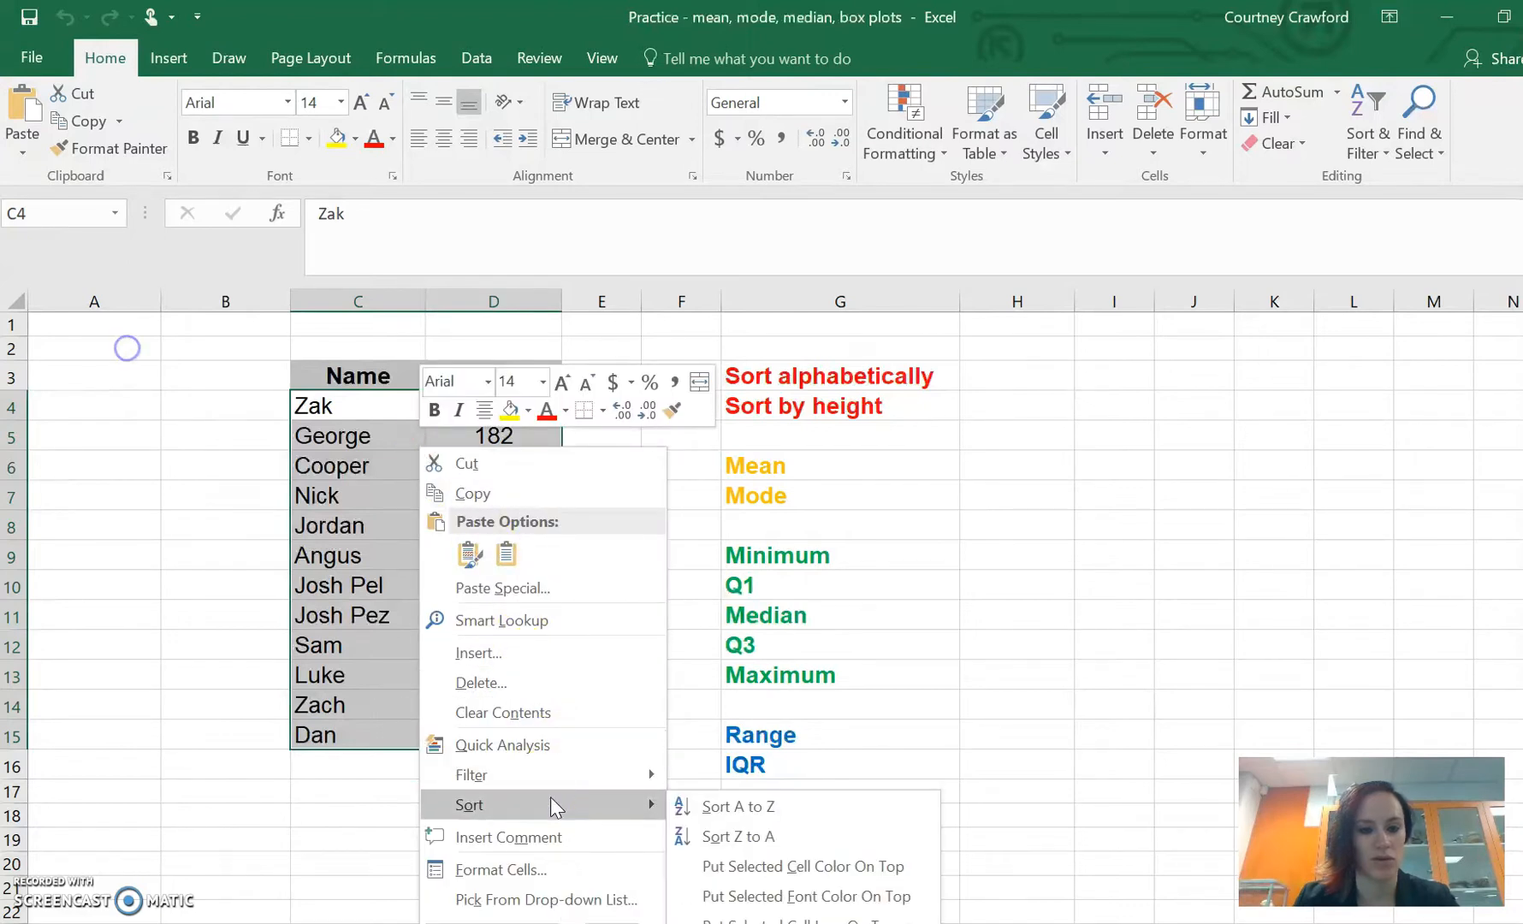
mouse_move(470, 805)
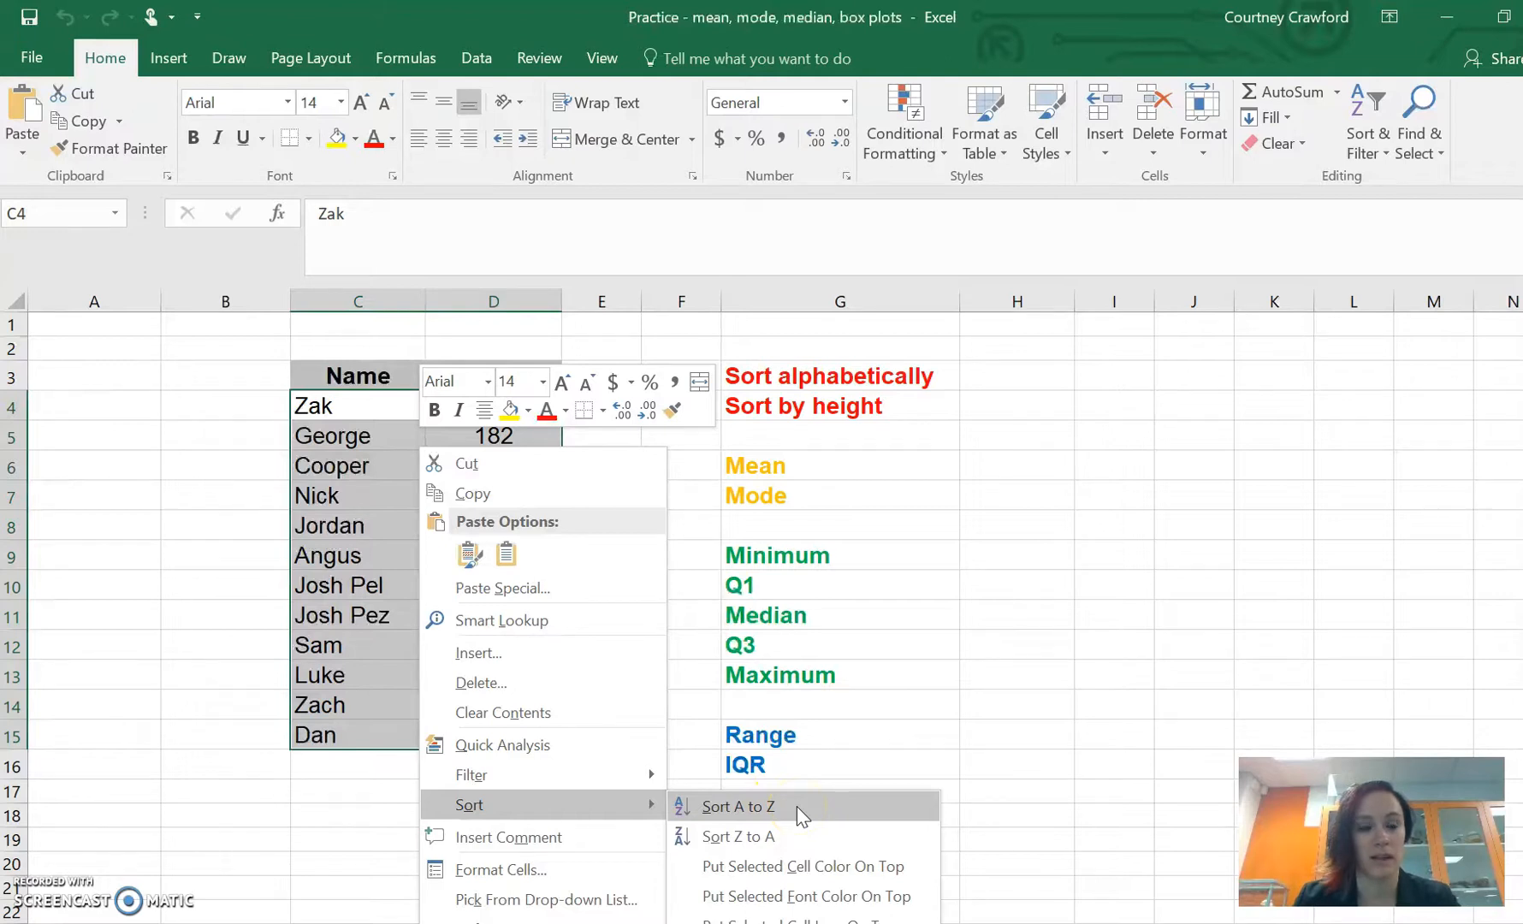
left_click(796, 806)
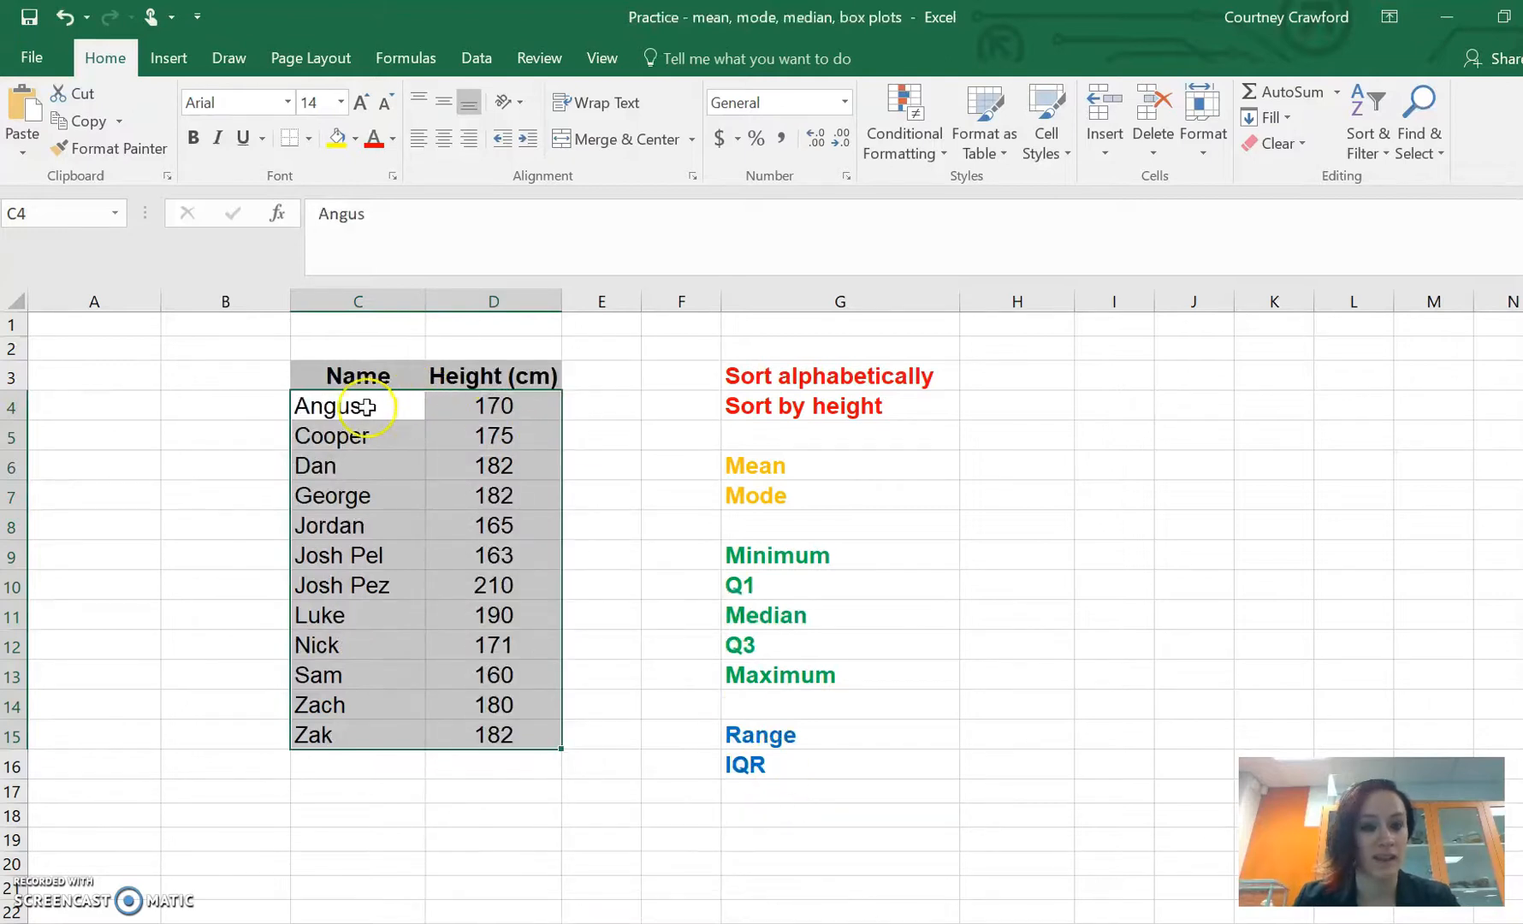
- Check the sorted rows so each height stayed with its name, from Angus down
left_click(378, 640)
left_click_drag(393, 465, 479, 465)
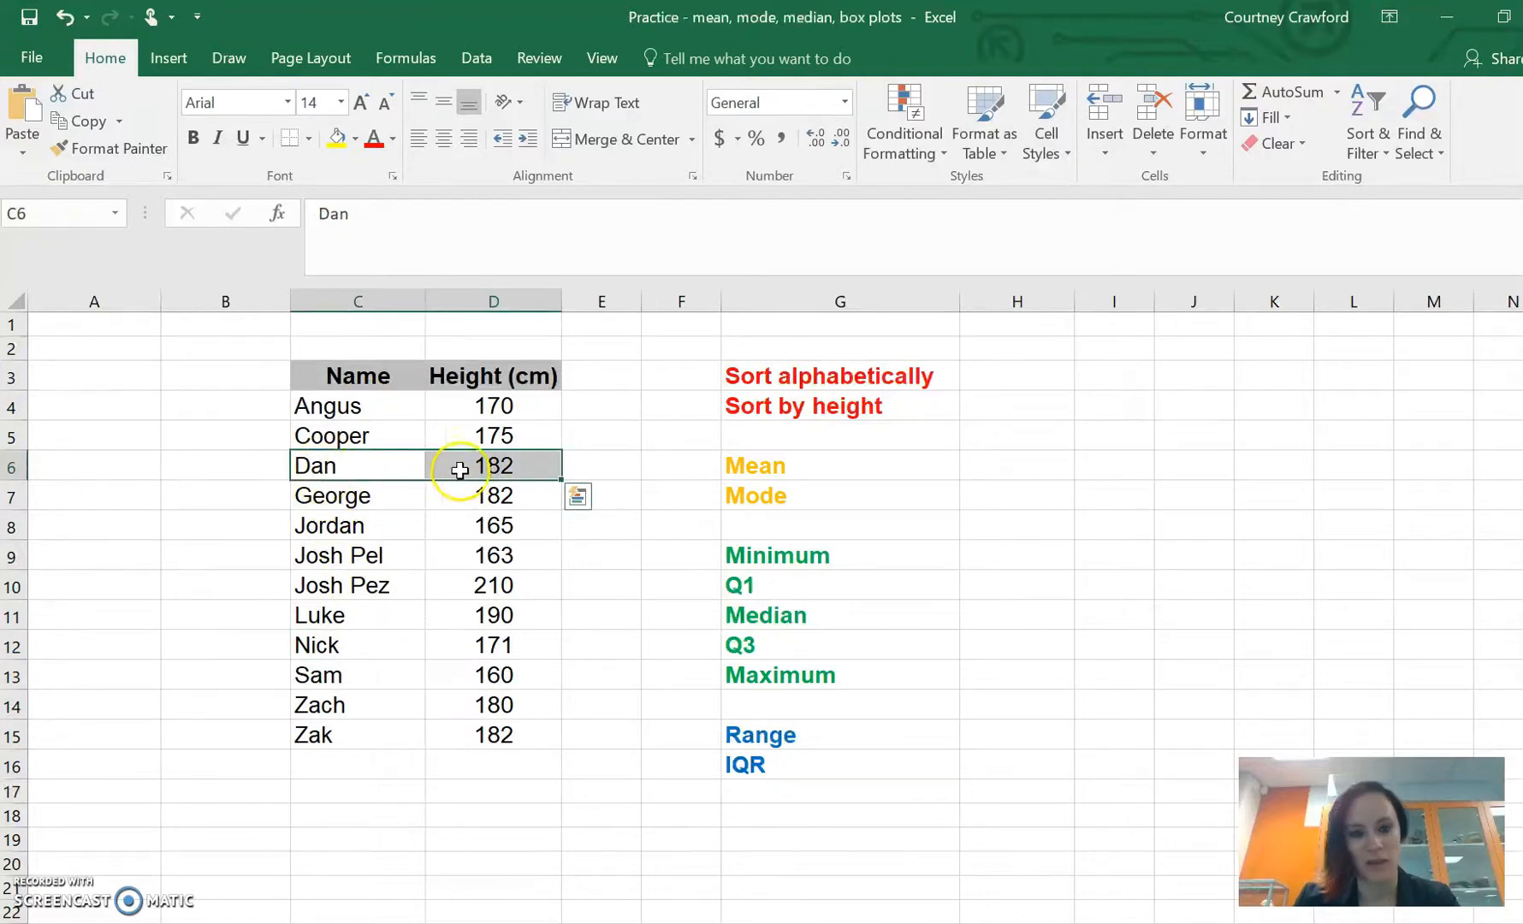
left_click_drag(356, 407, 479, 413)
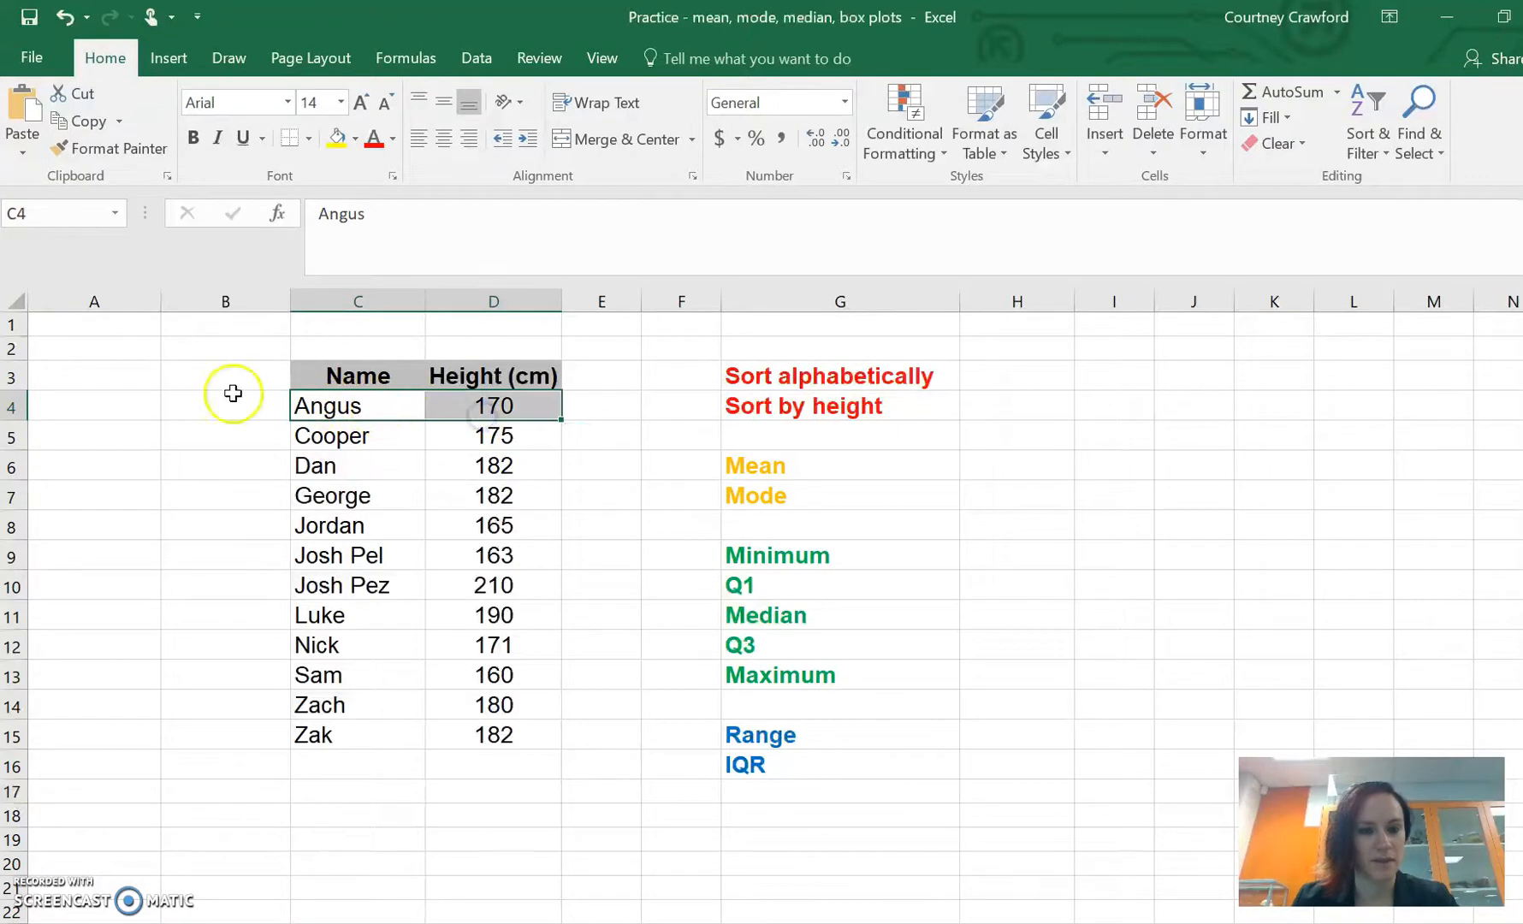
left_click_drag(356, 406, 357, 726)
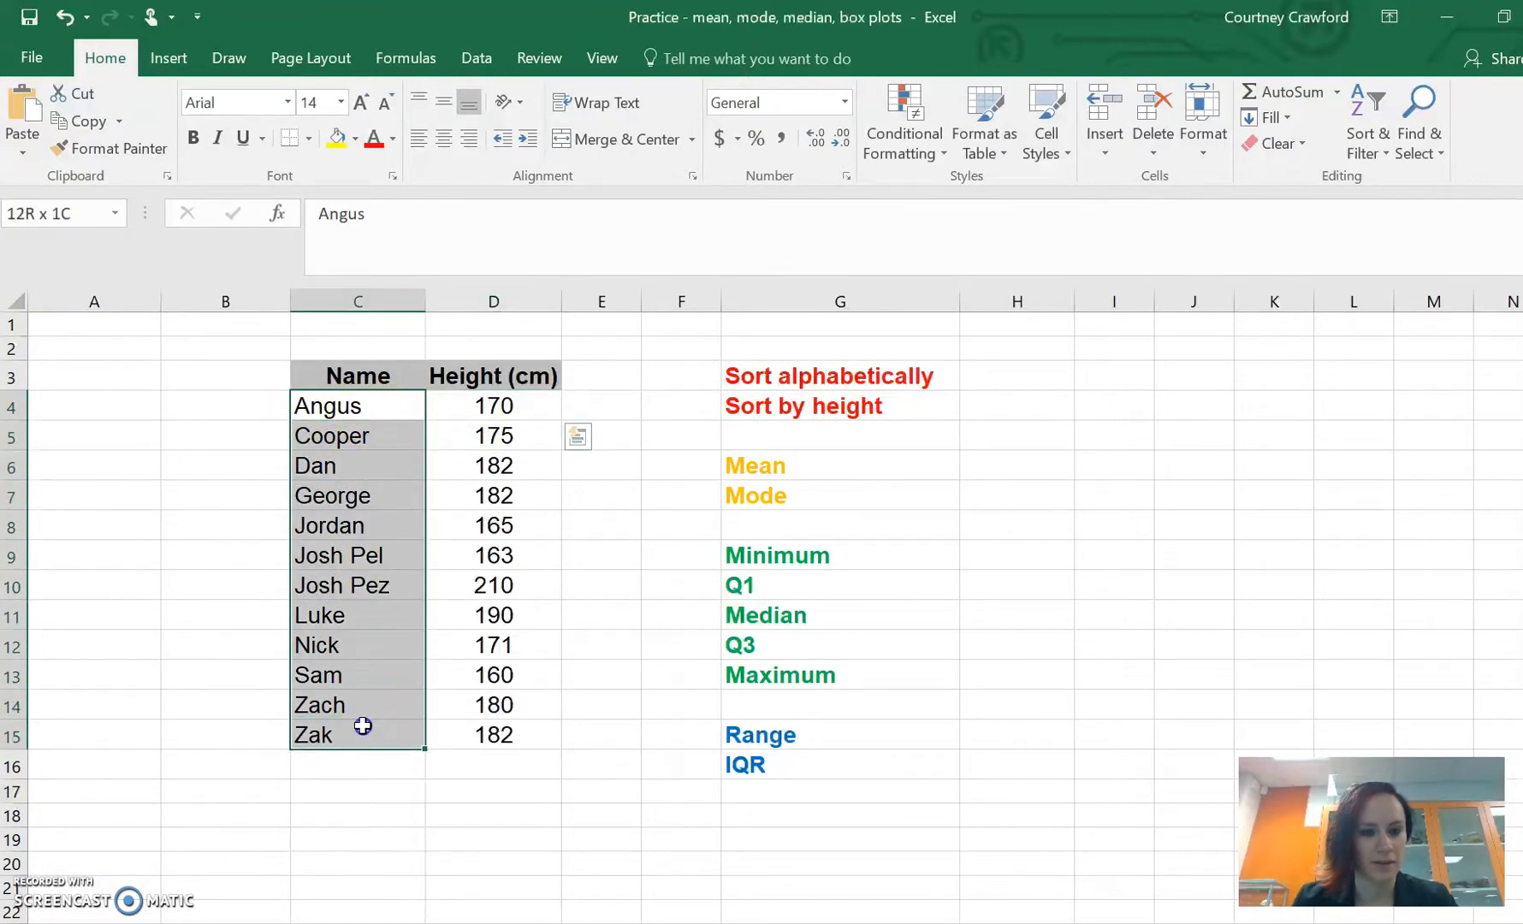
mouse_move(476, 406)
left_mouse_down()
mouse_move(500, 528)
mouse_move(494, 735)
left_mouse_up()
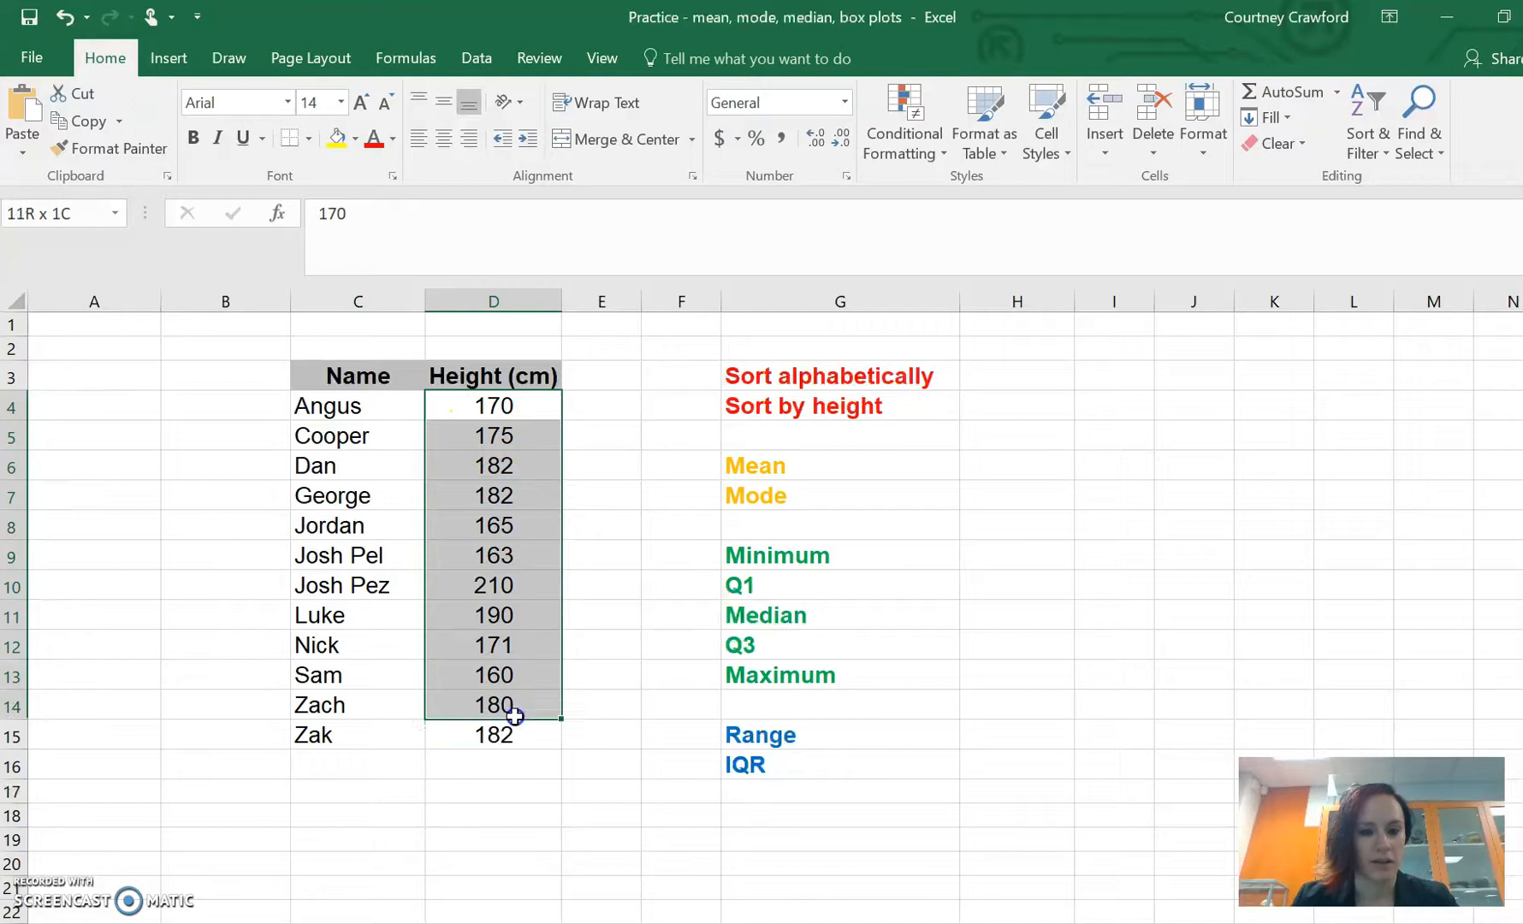
left_click(334, 408)
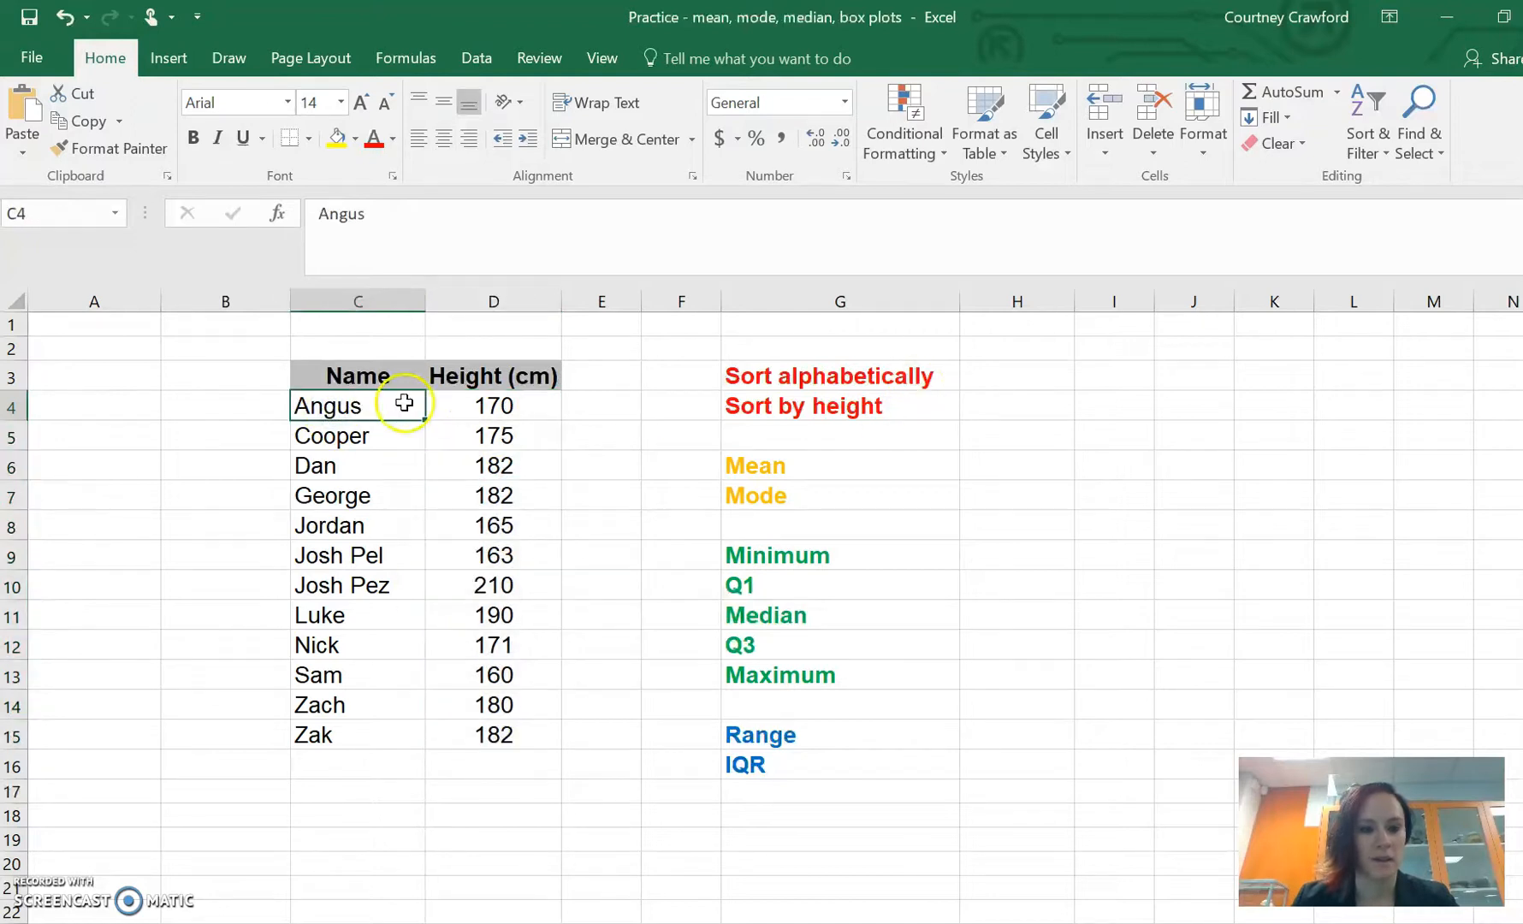
left_click_drag(357, 406, 410, 729)
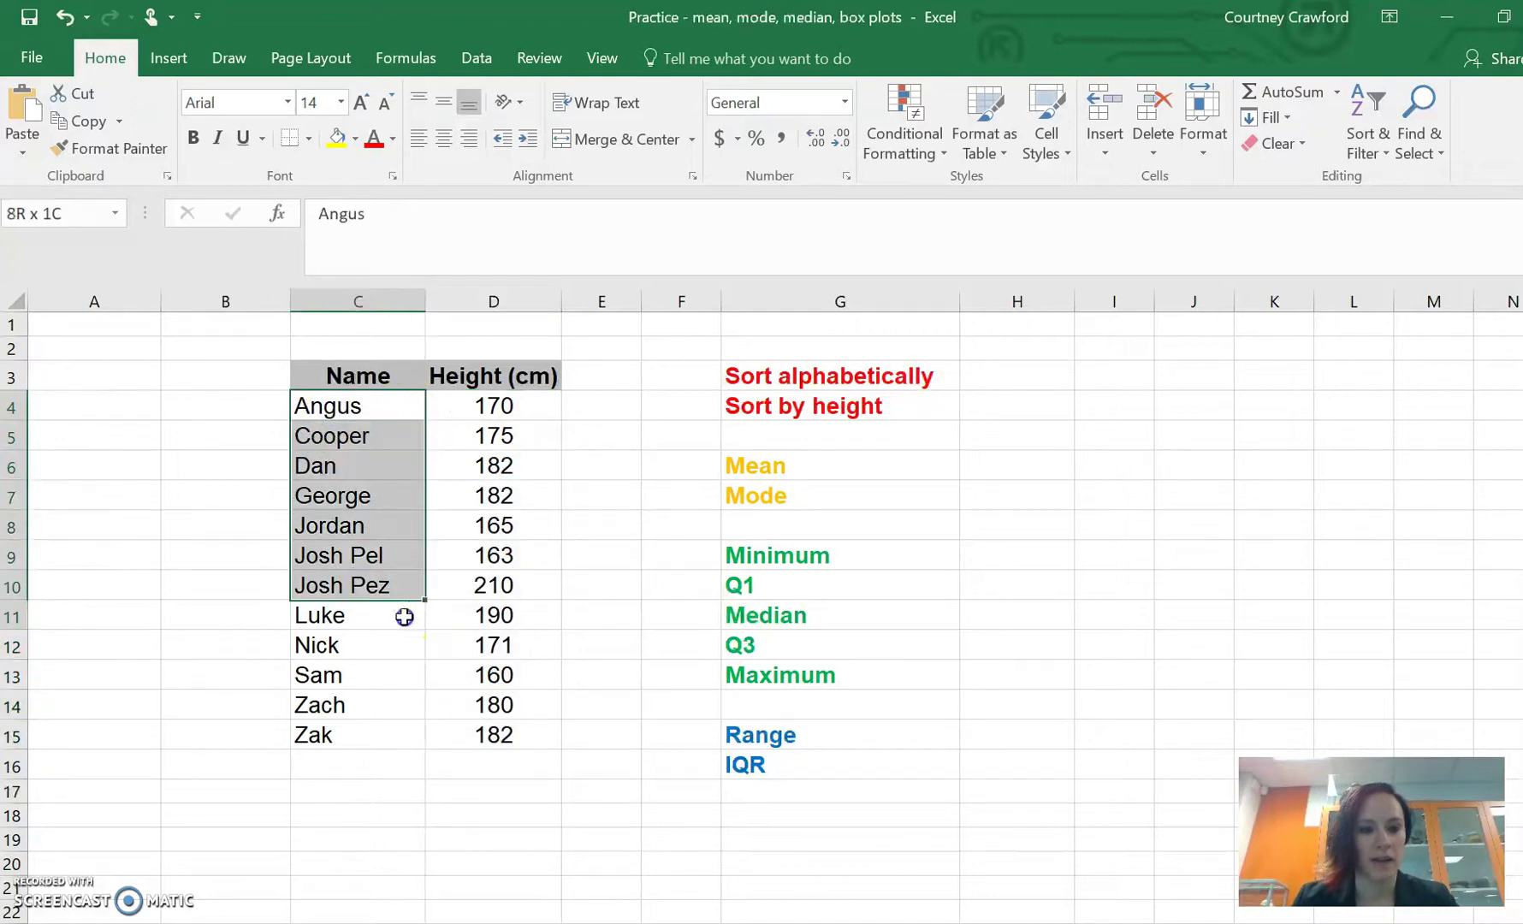
left_click(810, 373)
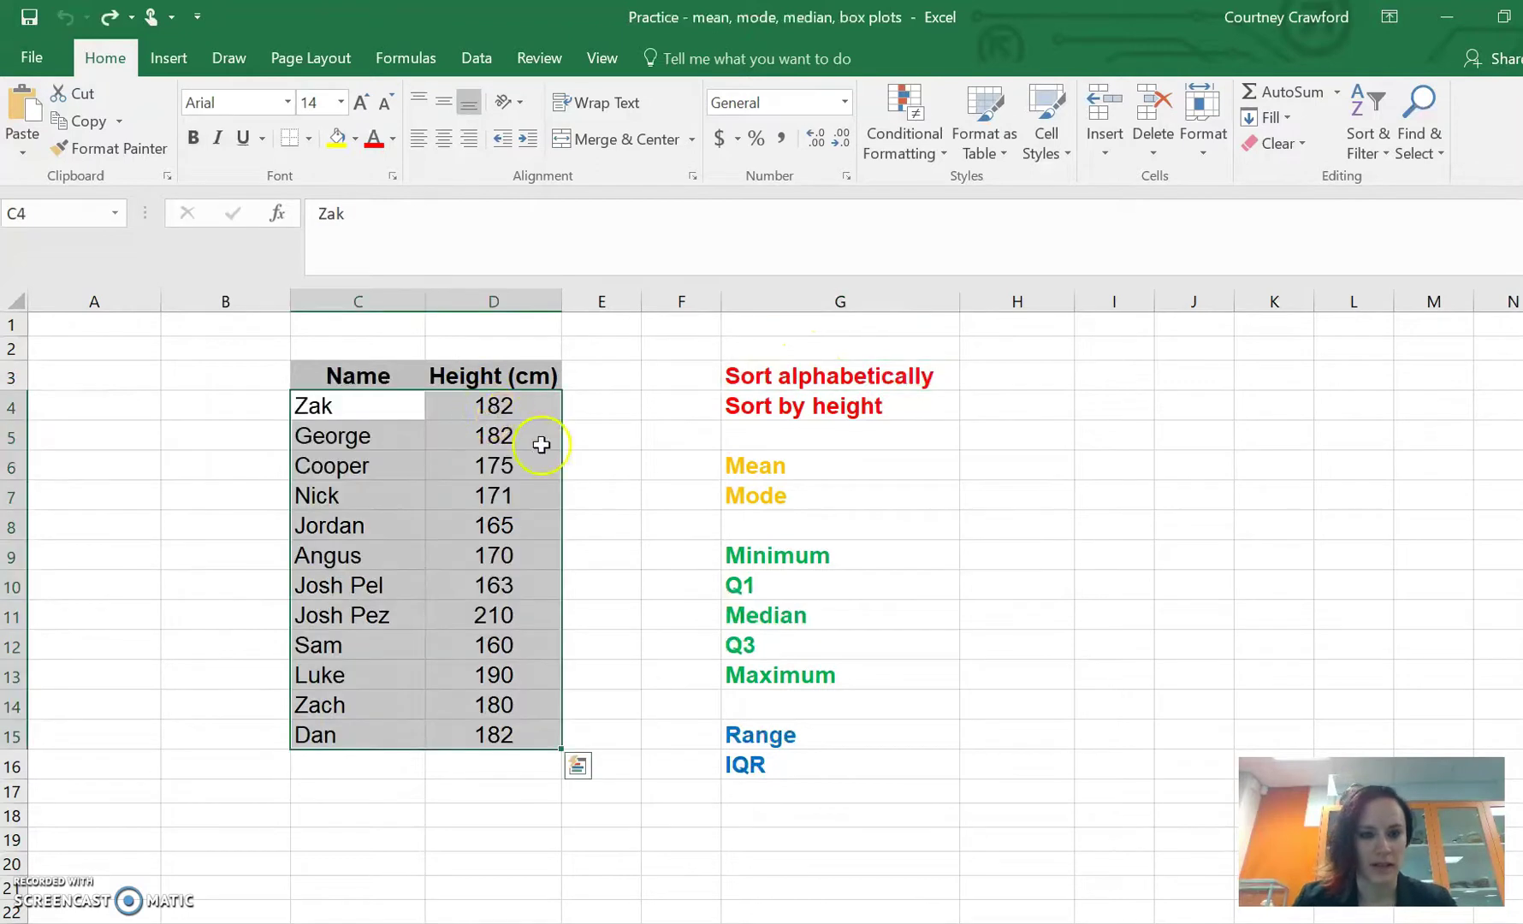
- Try sorting the heights alone smallest to largest and cancel the sort warning
left_click(601, 496)
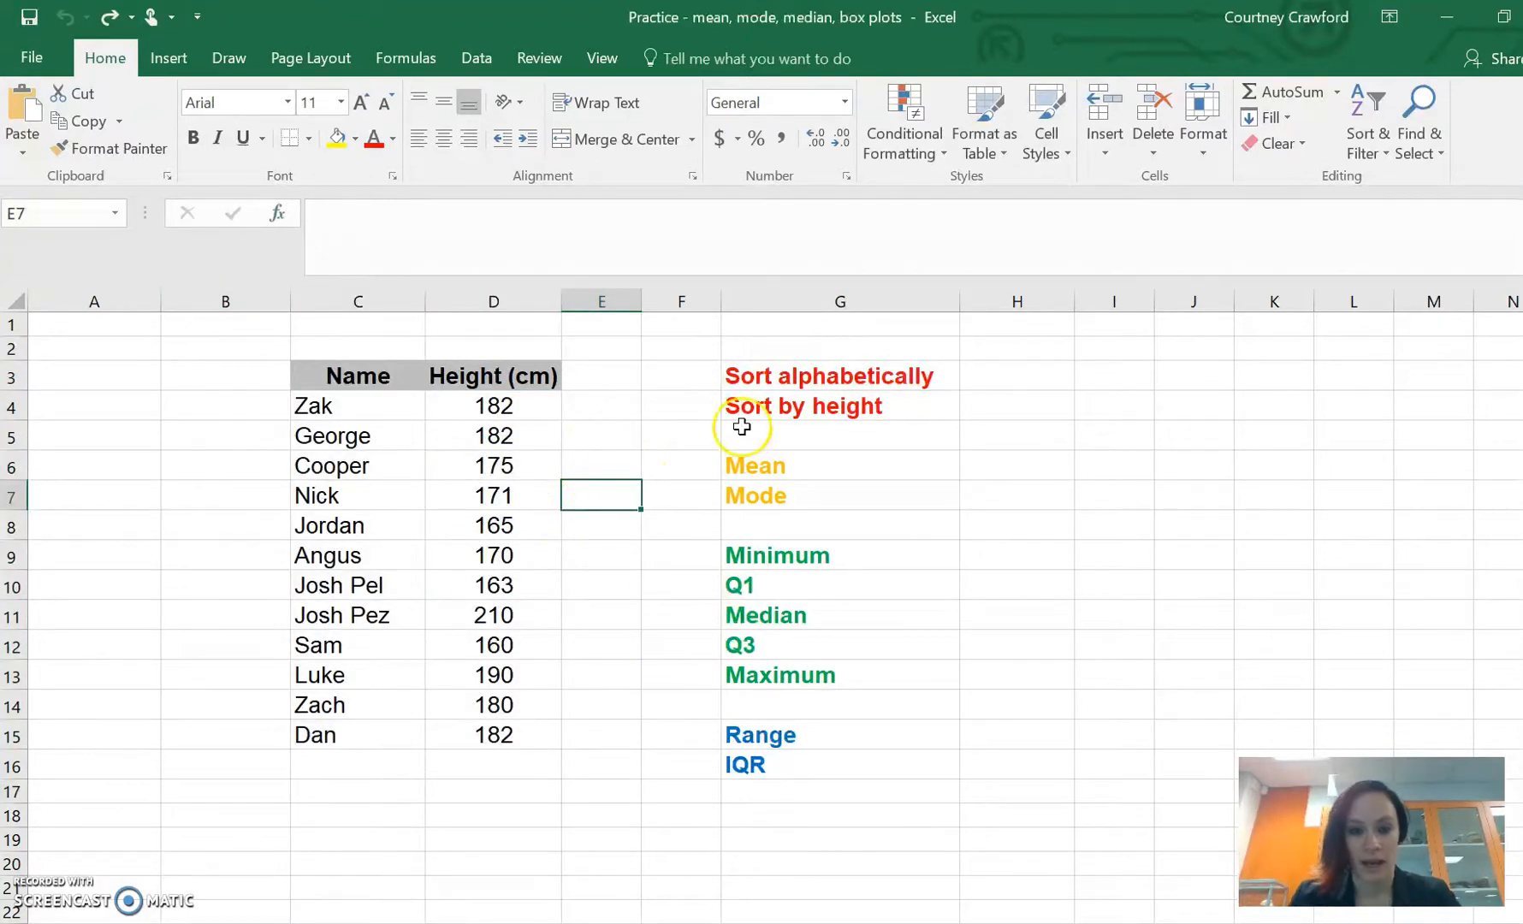
left_click(817, 408)
left_click_drag(816, 409, 1016, 404)
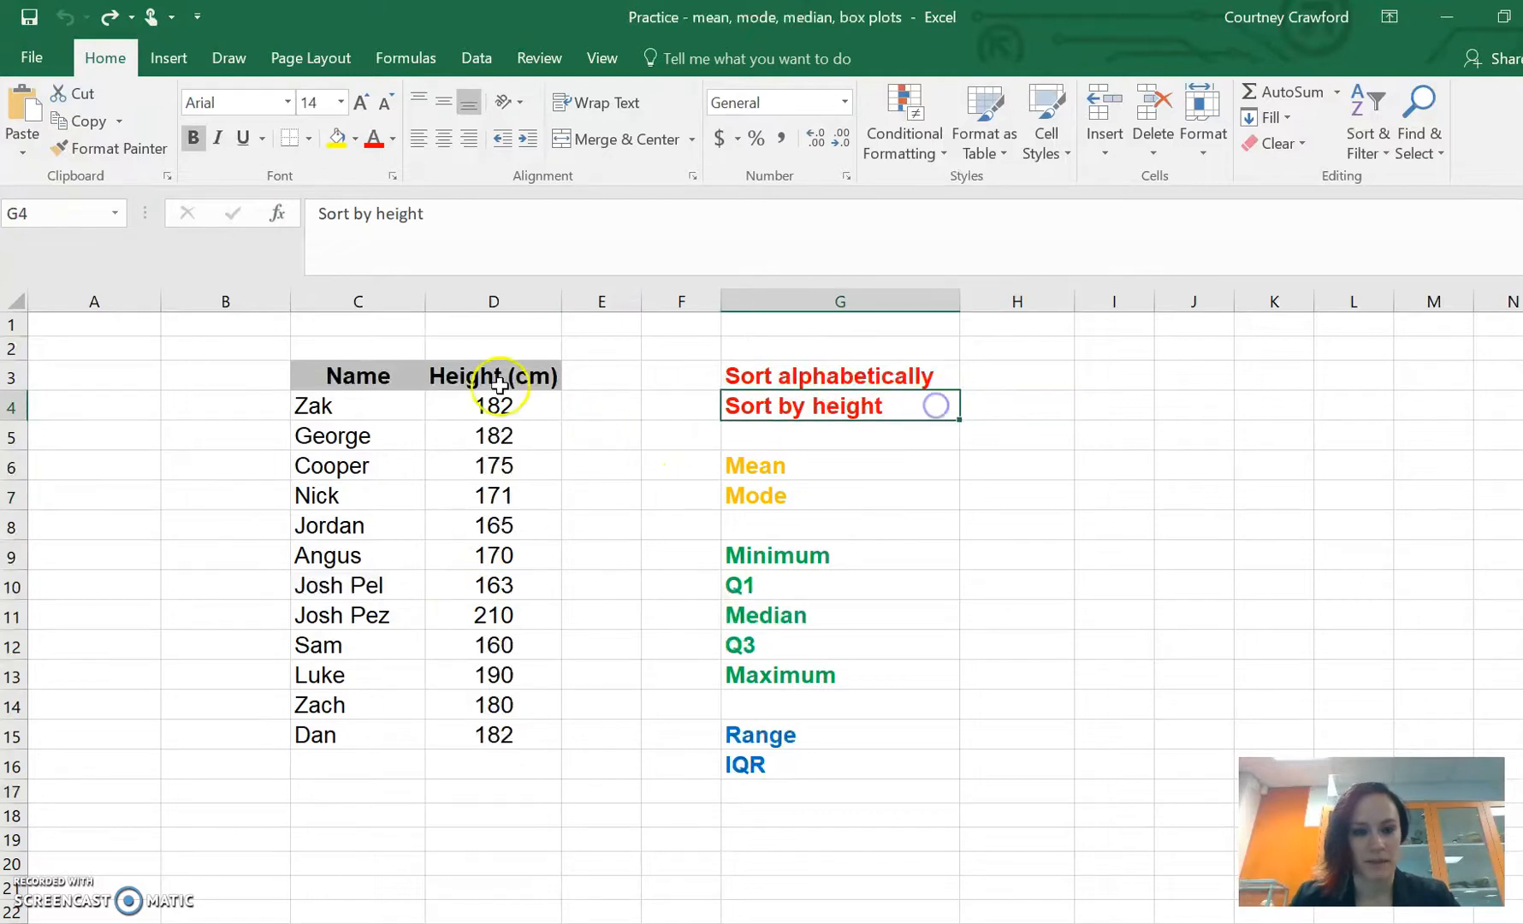
left_click_drag(493, 406, 524, 732)
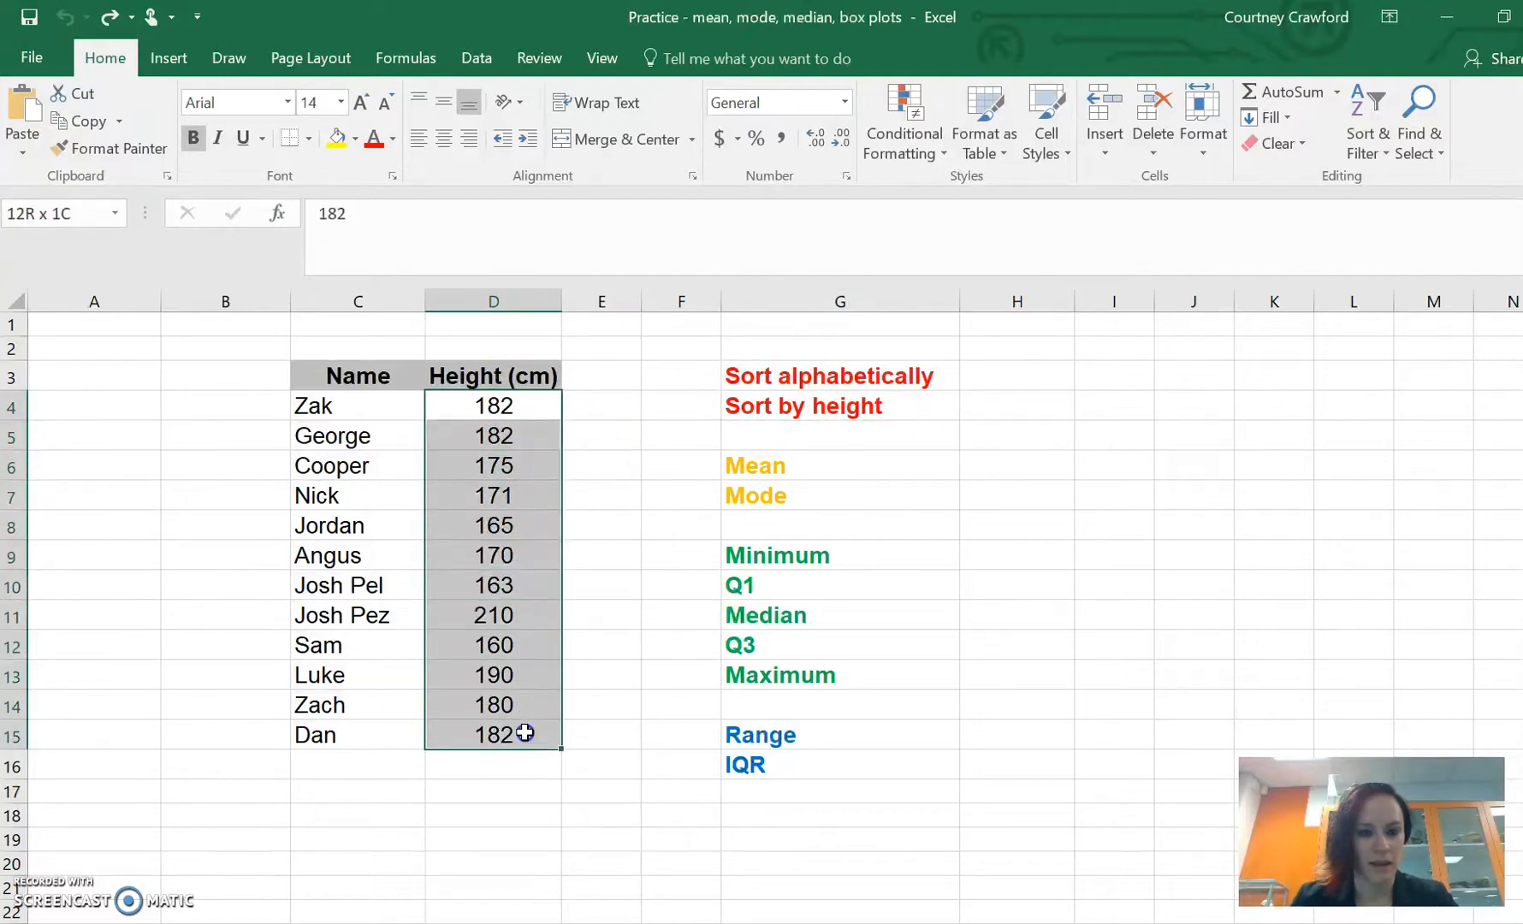
right_click(490, 456)
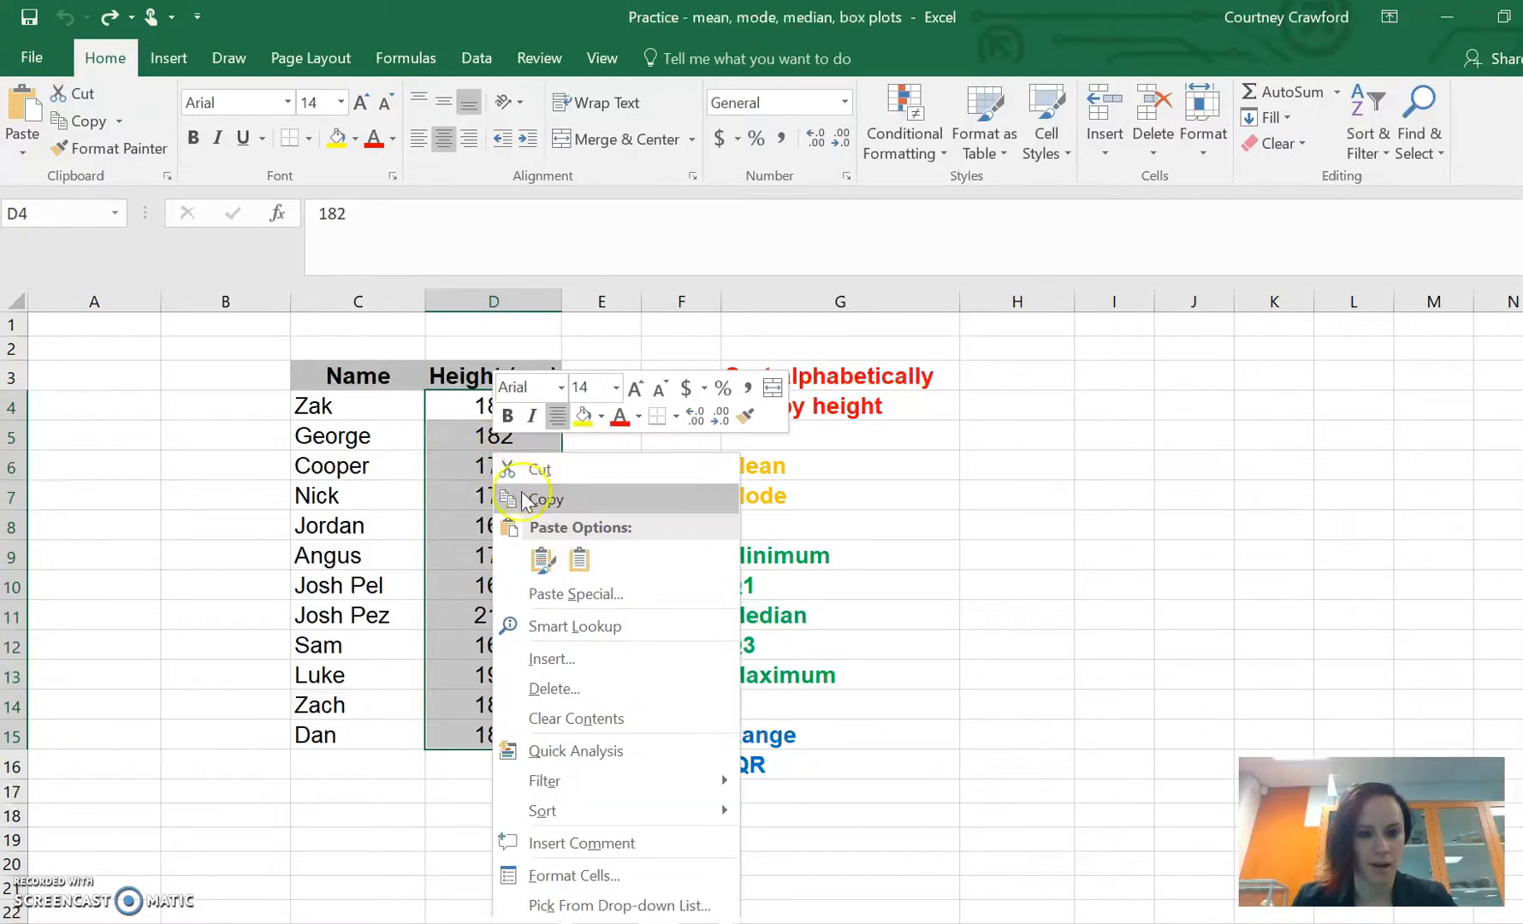
mouse_move(615, 811)
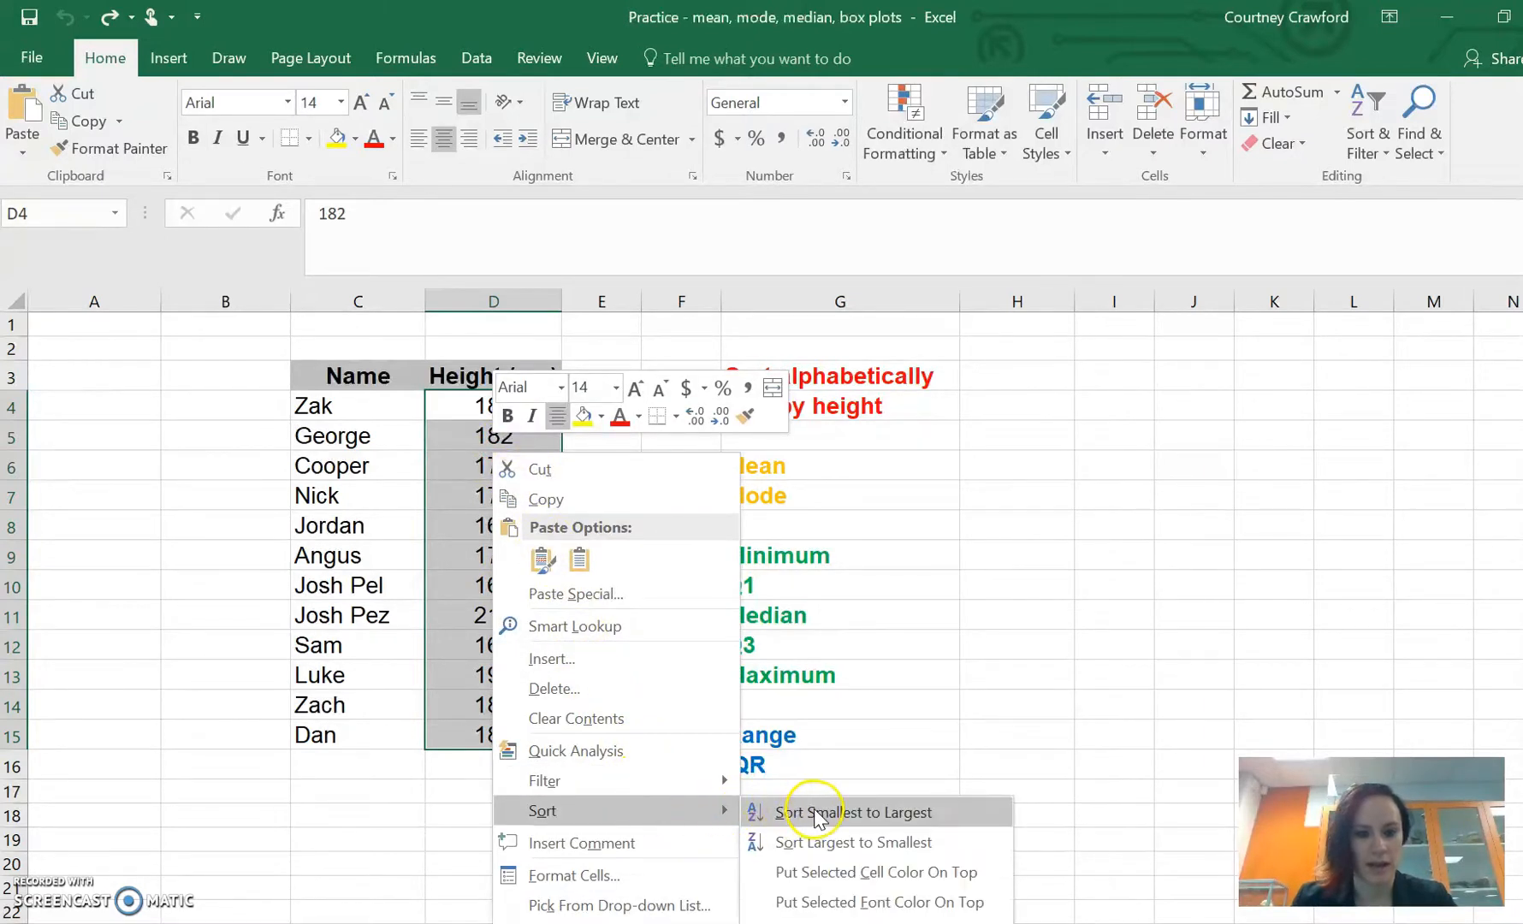
left_click(814, 812)
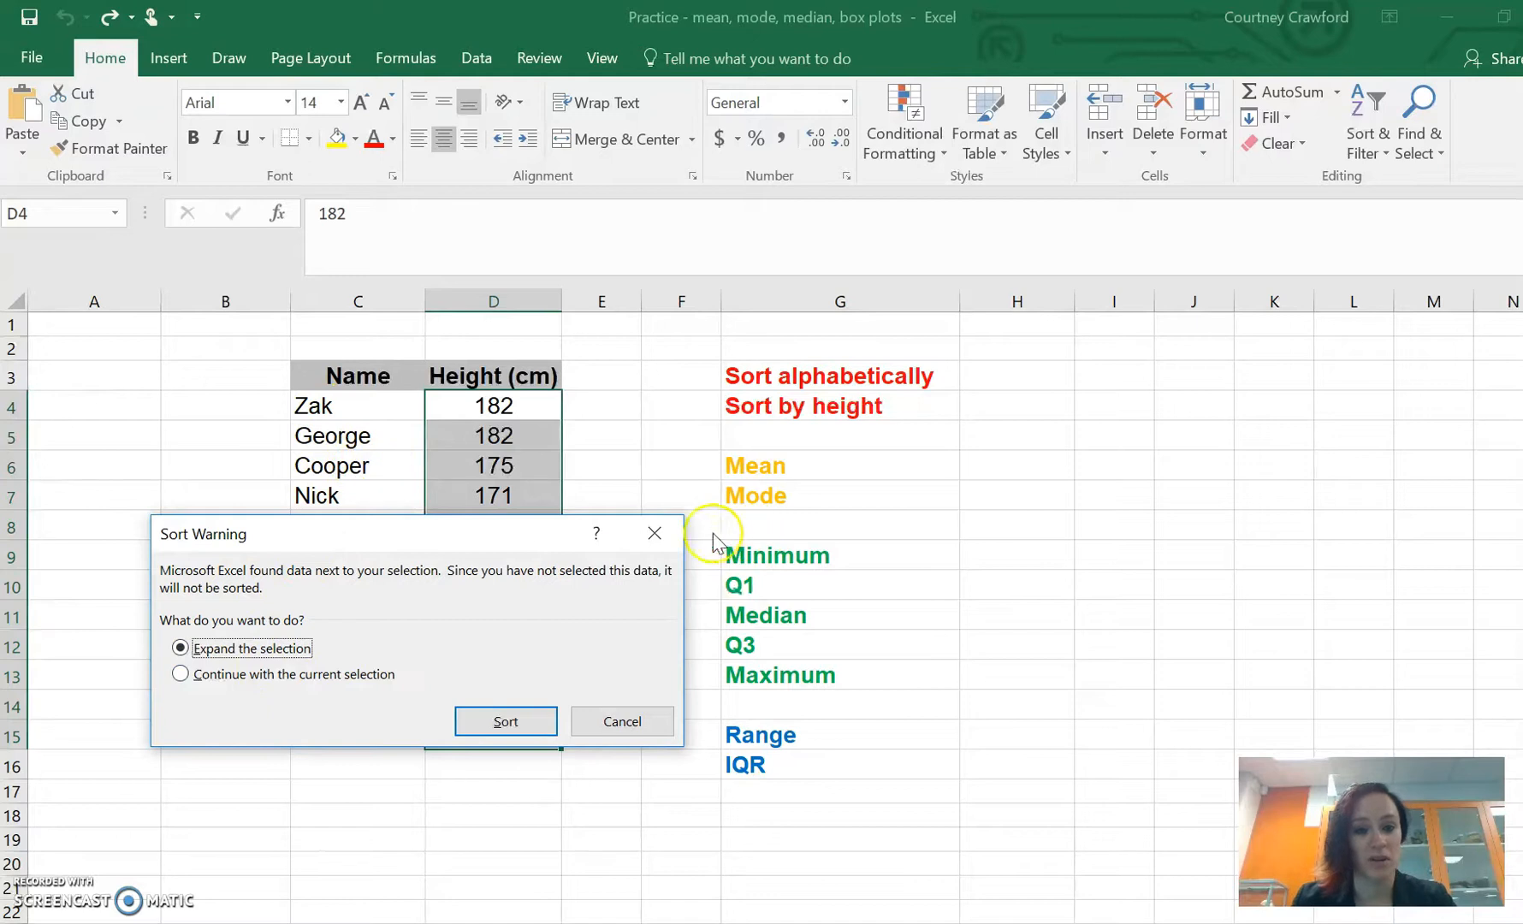
left_click(657, 536)
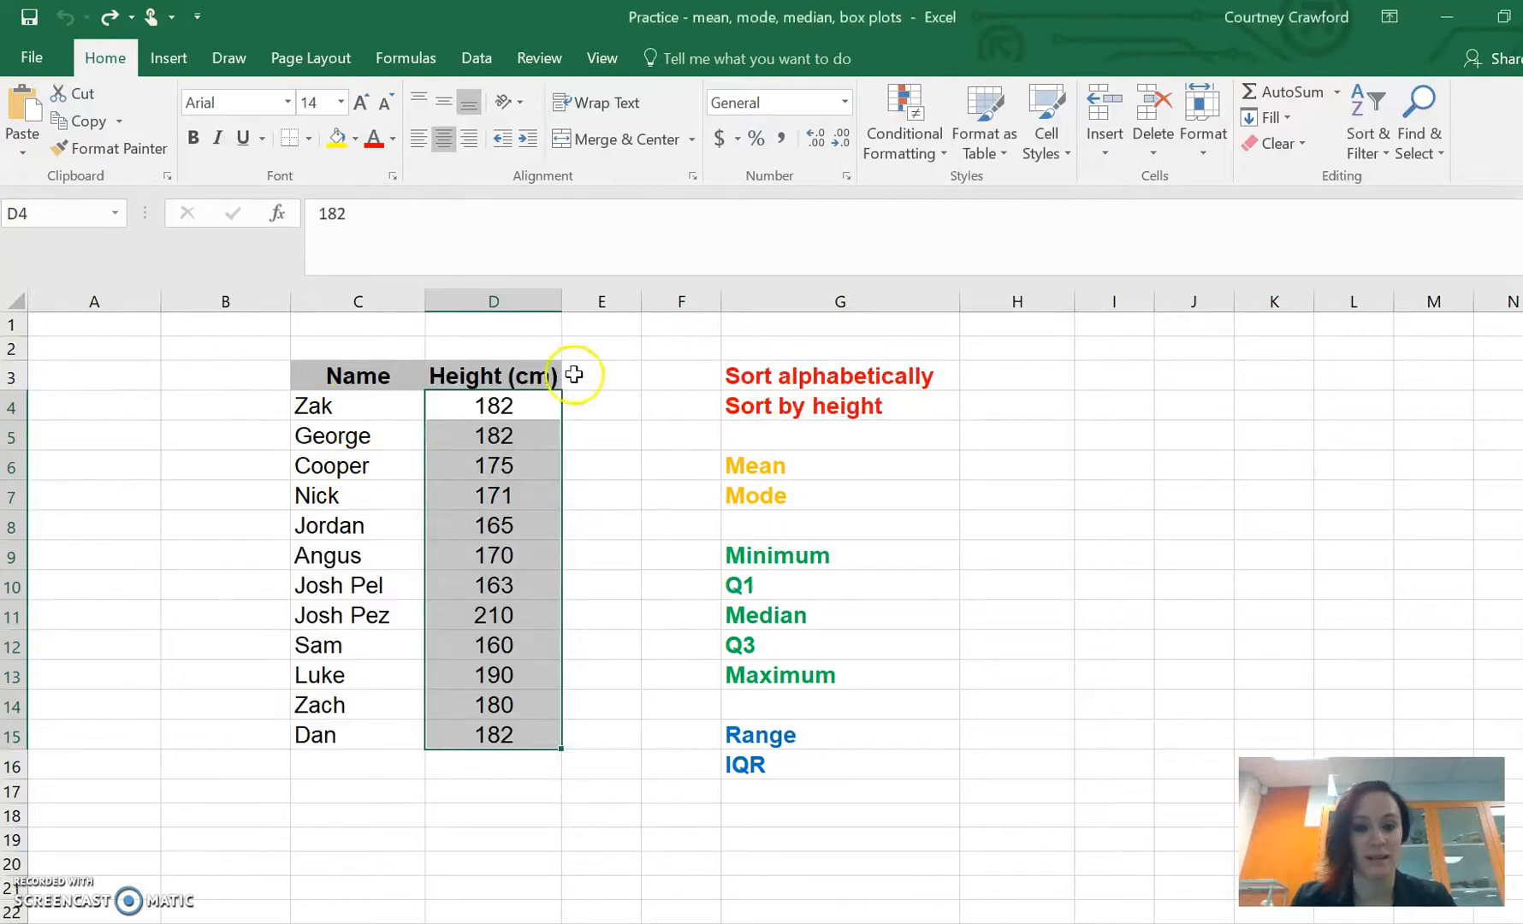
- Select names and heights C4:D15 together for the next sort
left_click(493, 376)
left_click(372, 408)
left_click_drag(372, 408, 514, 732)
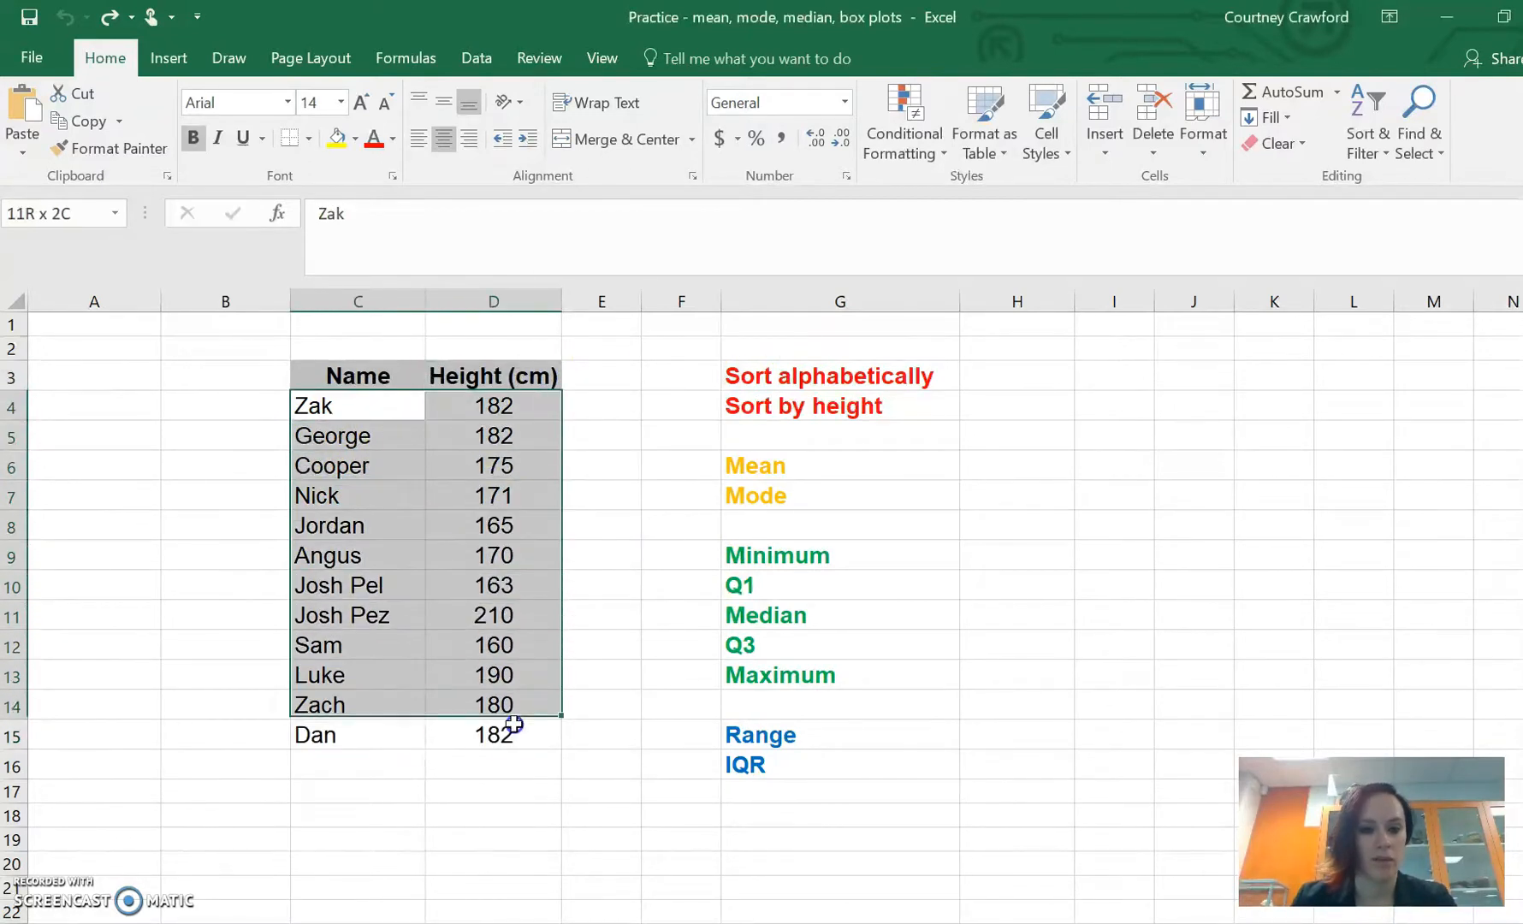
right_click(438, 429)
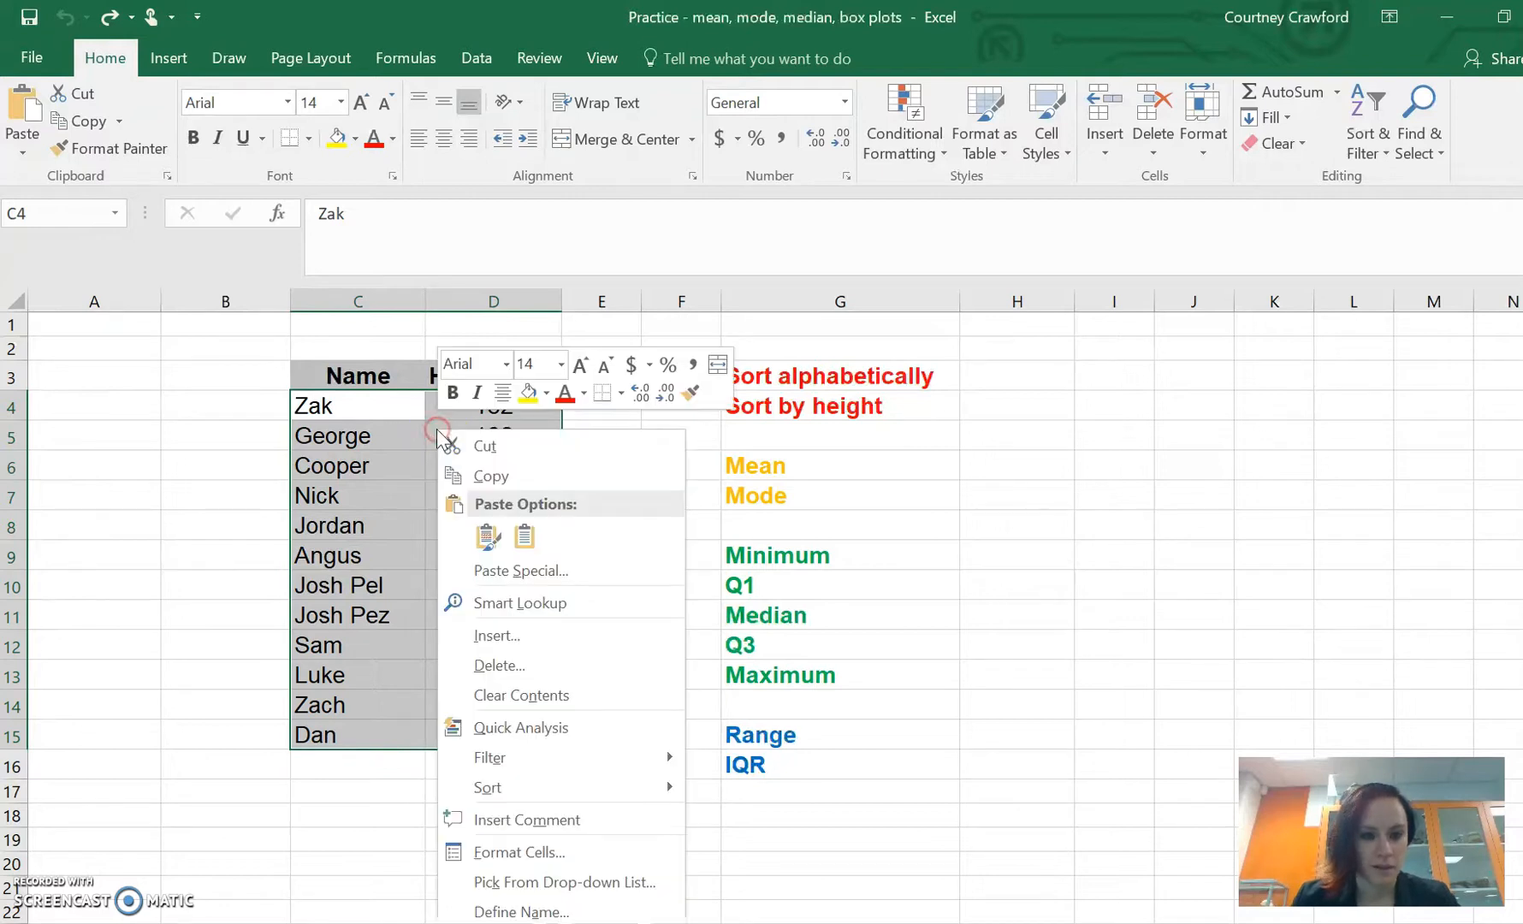
mouse_move(487, 788)
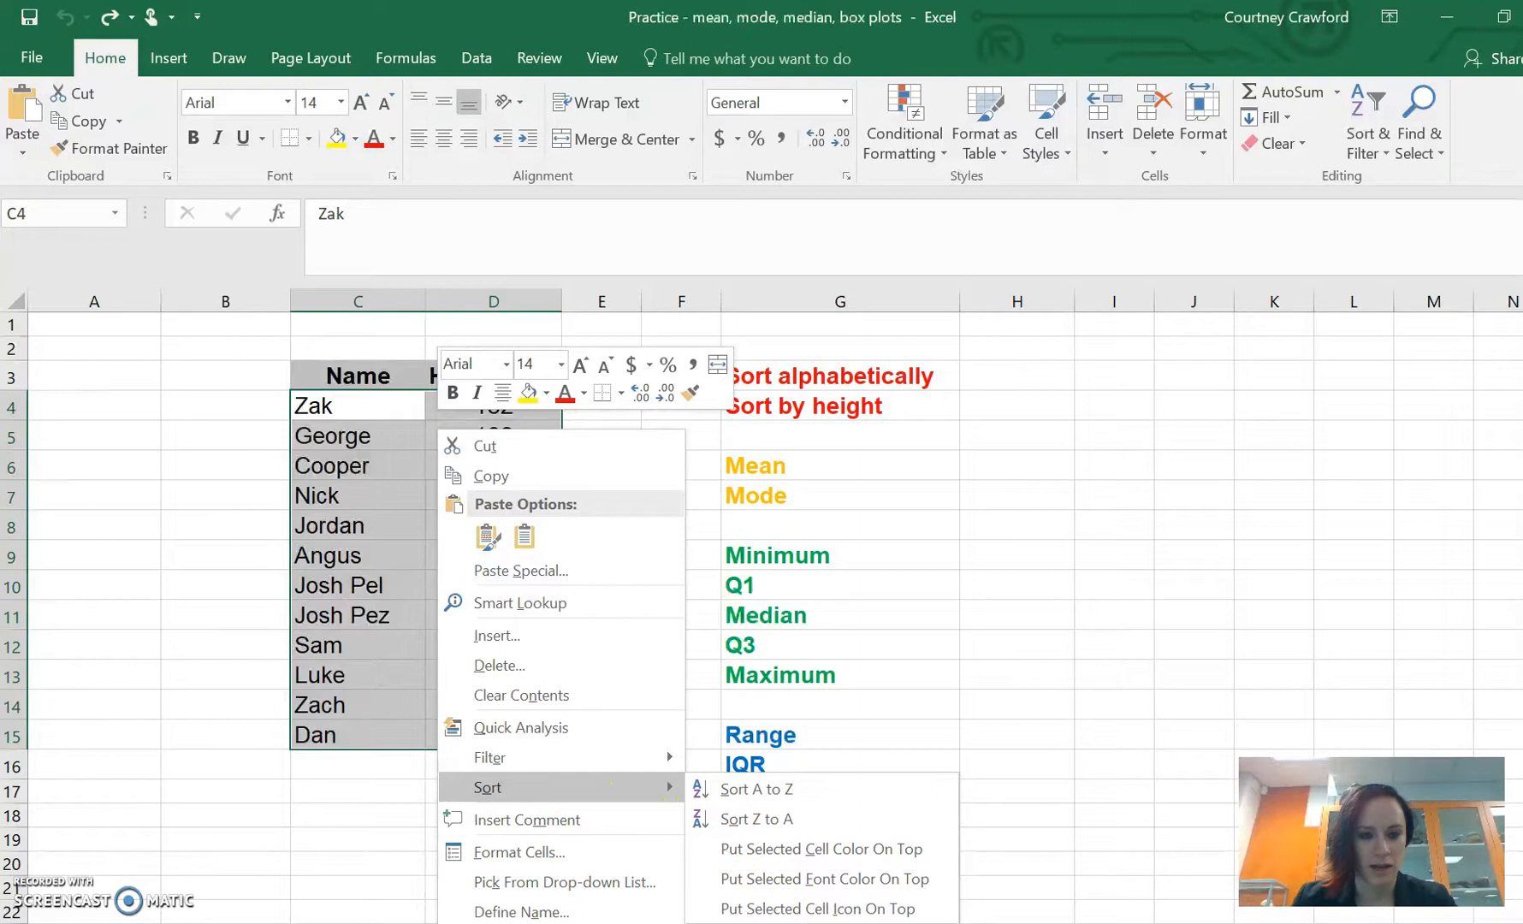
left_click(774, 917)
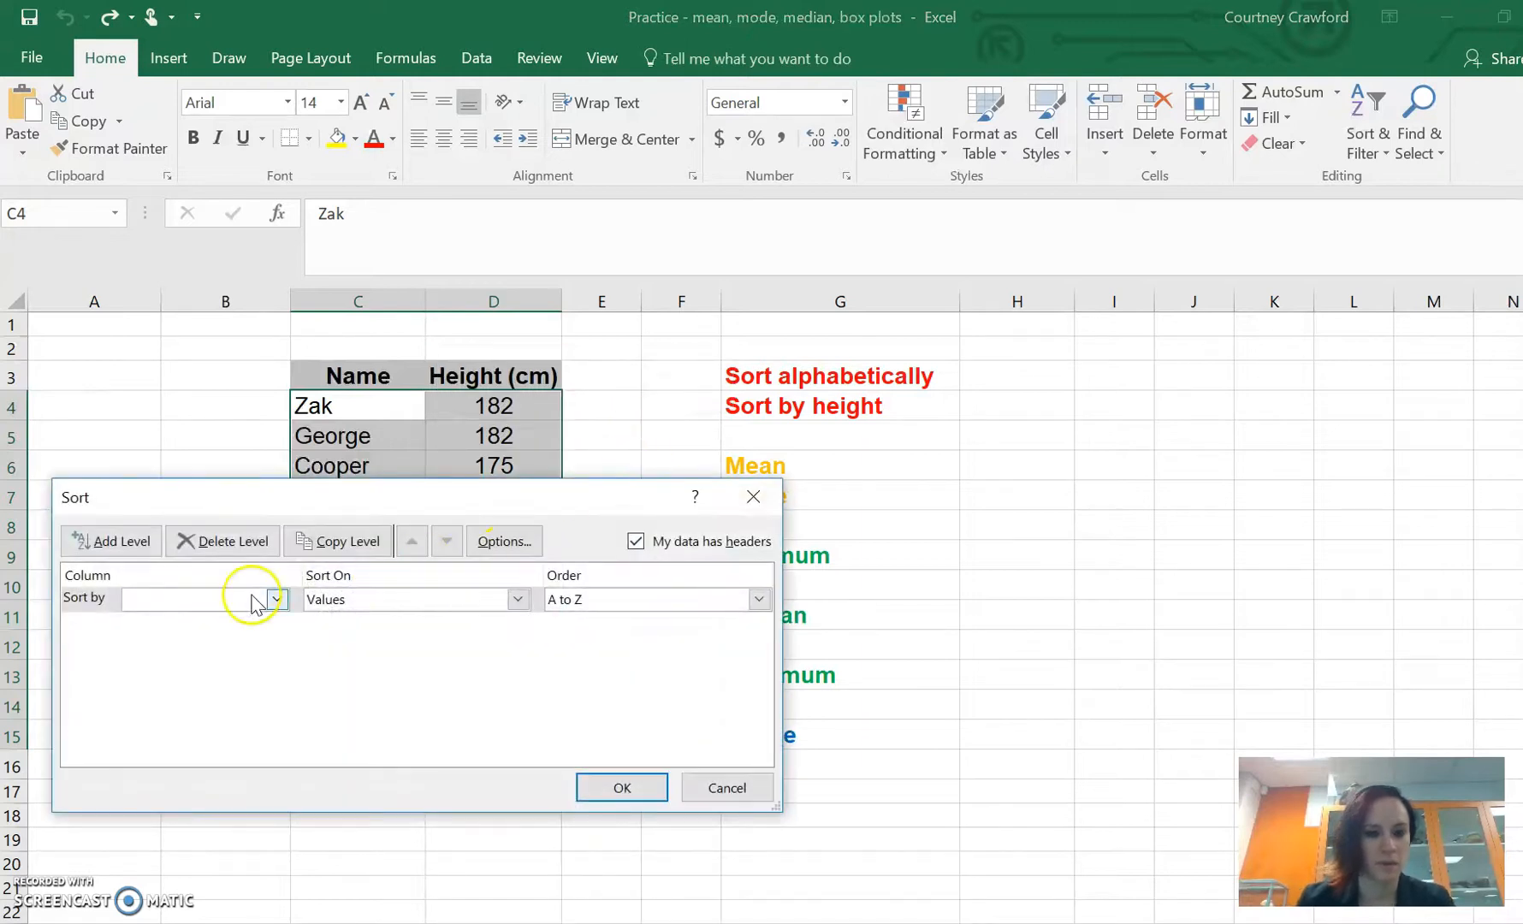
left_click(276, 599)
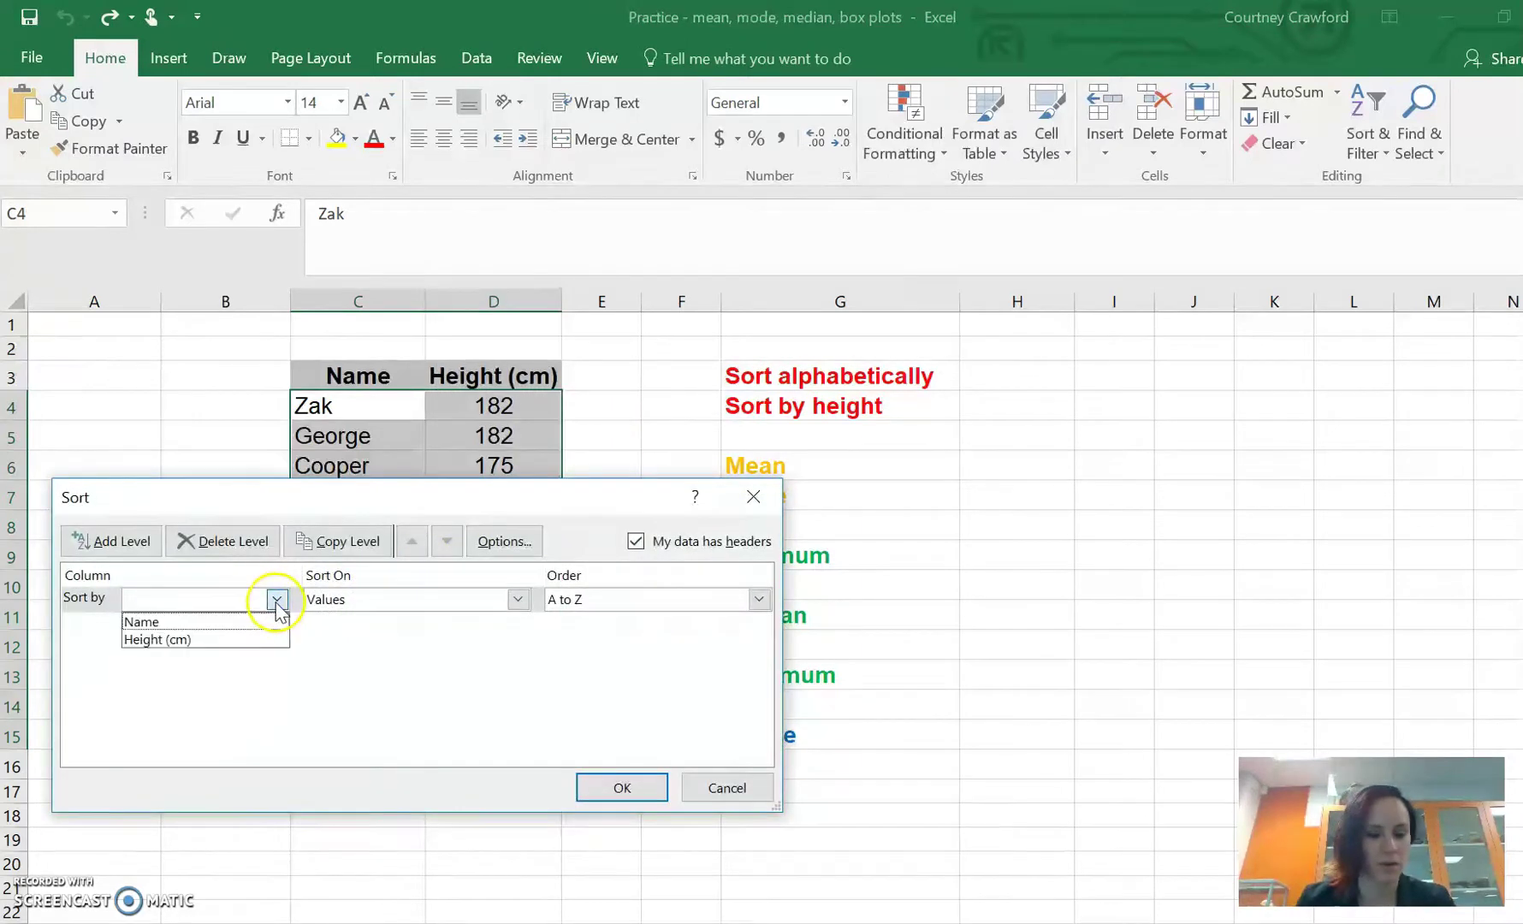
left_click(157, 639)
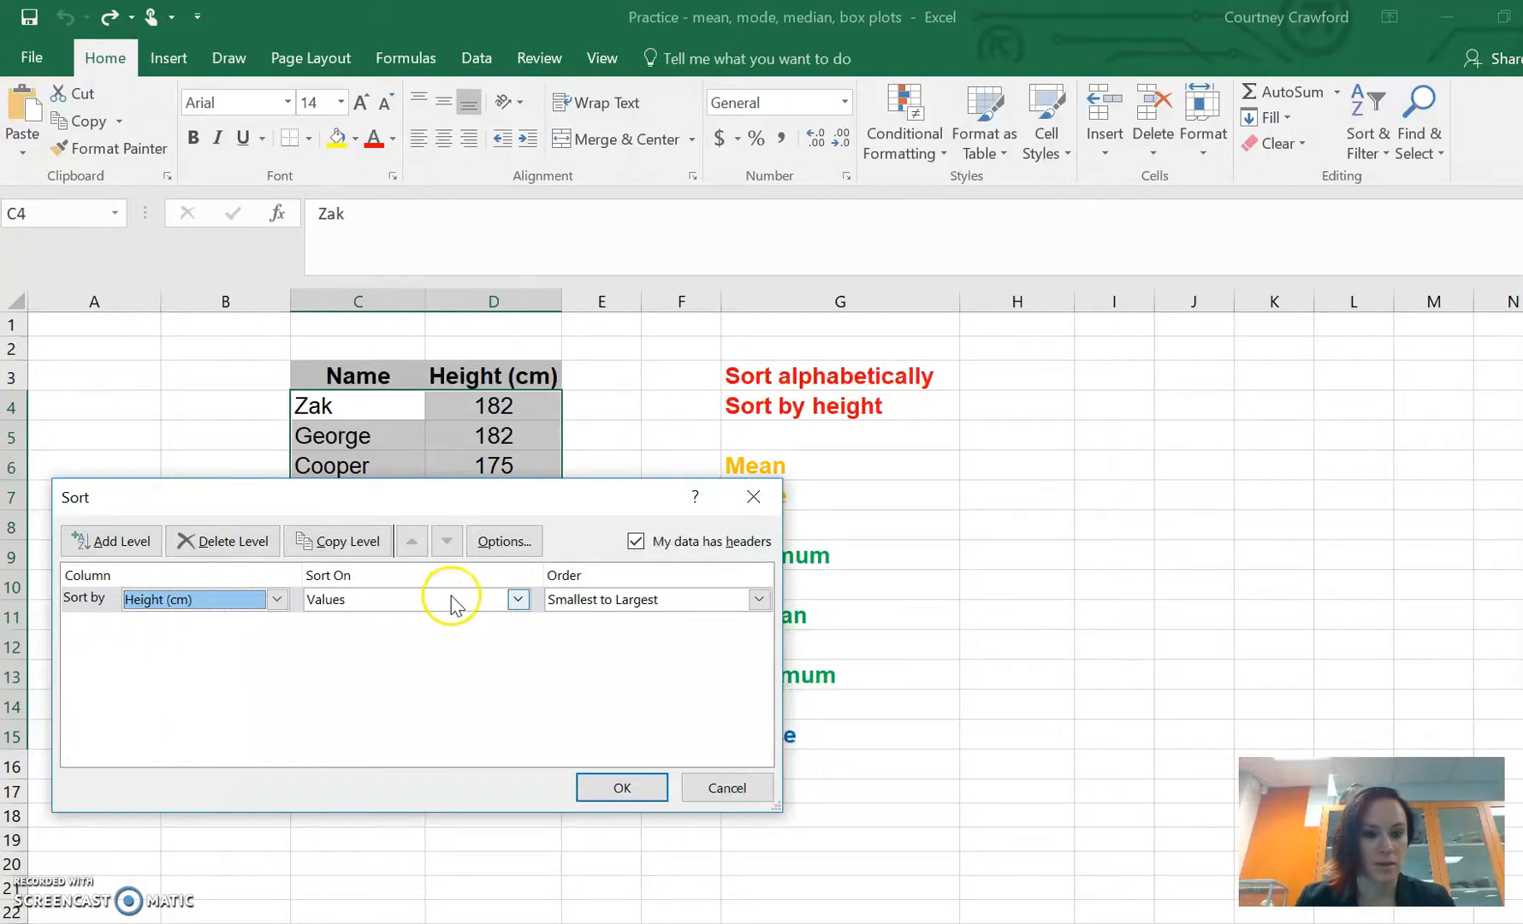
left_click(621, 787)
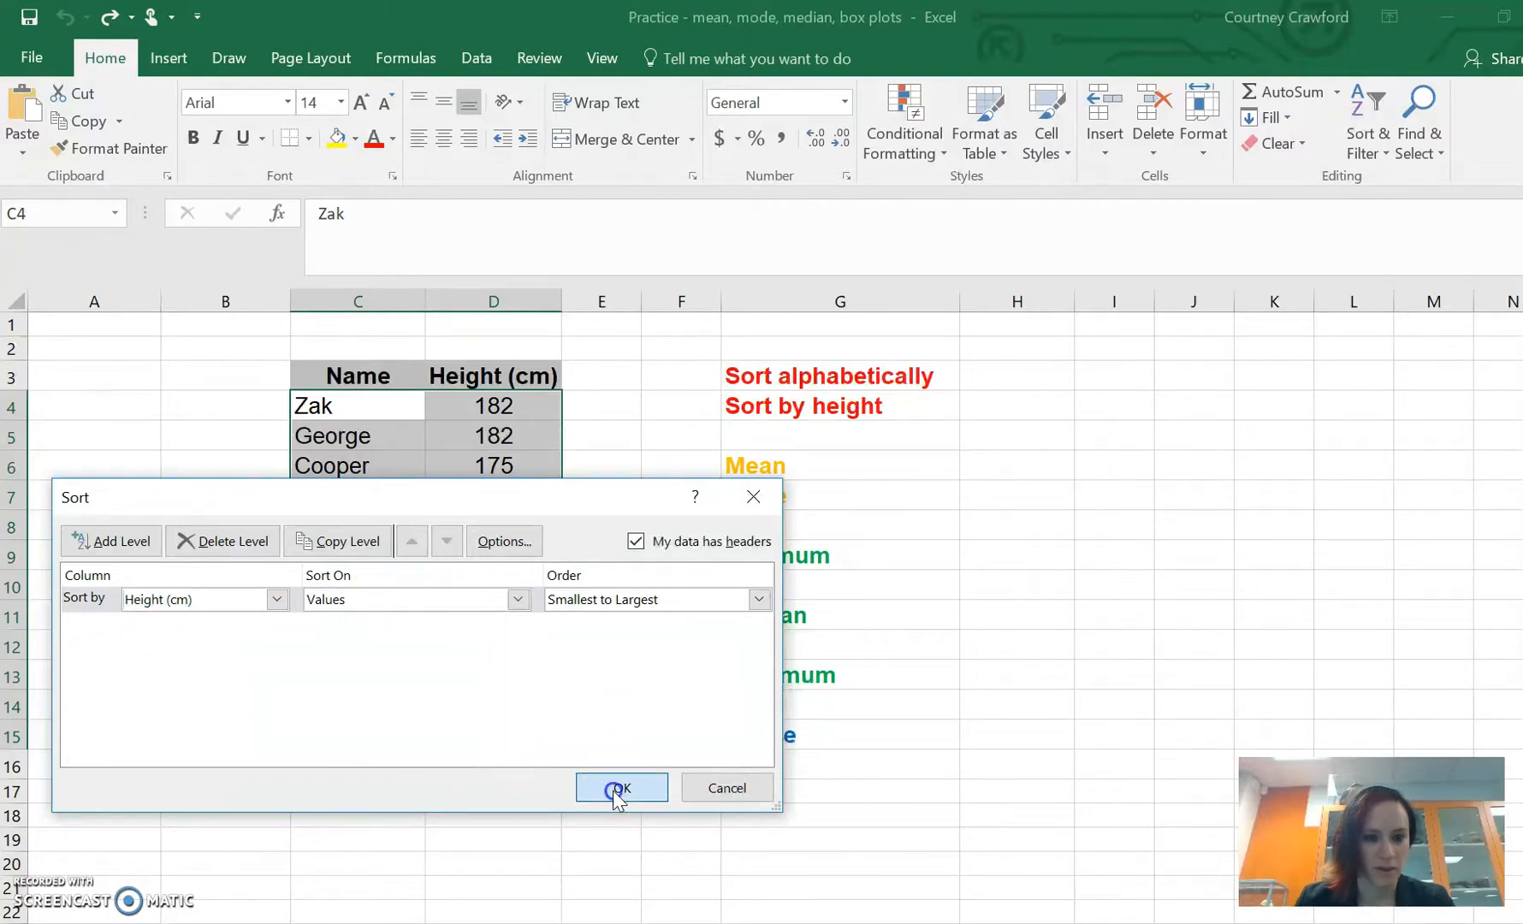
left_click(534, 405)
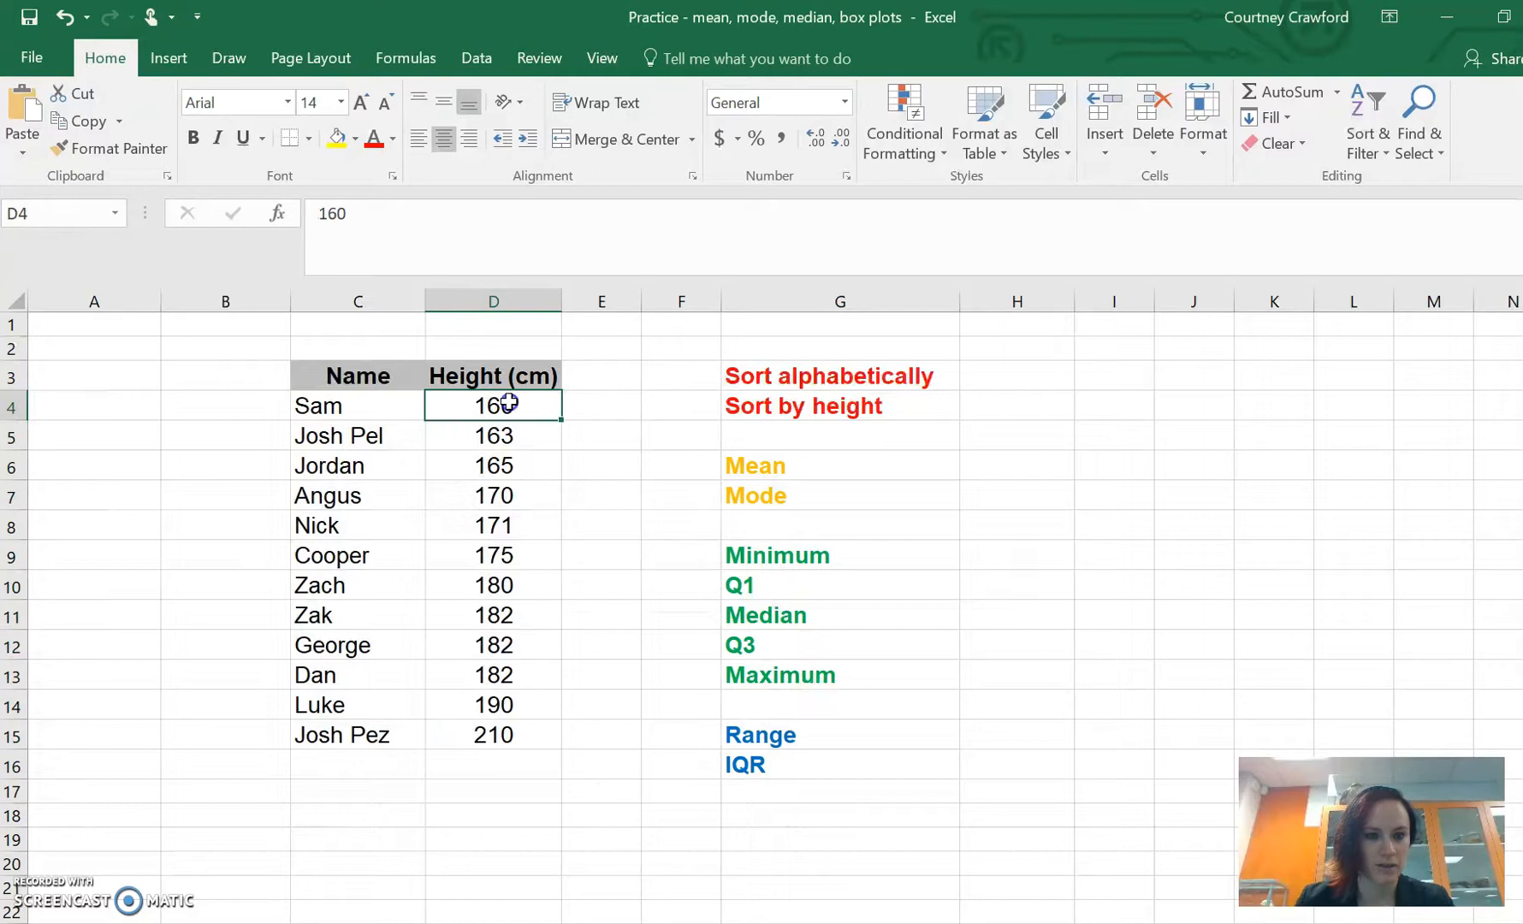
left_click_drag(500, 402, 500, 729)
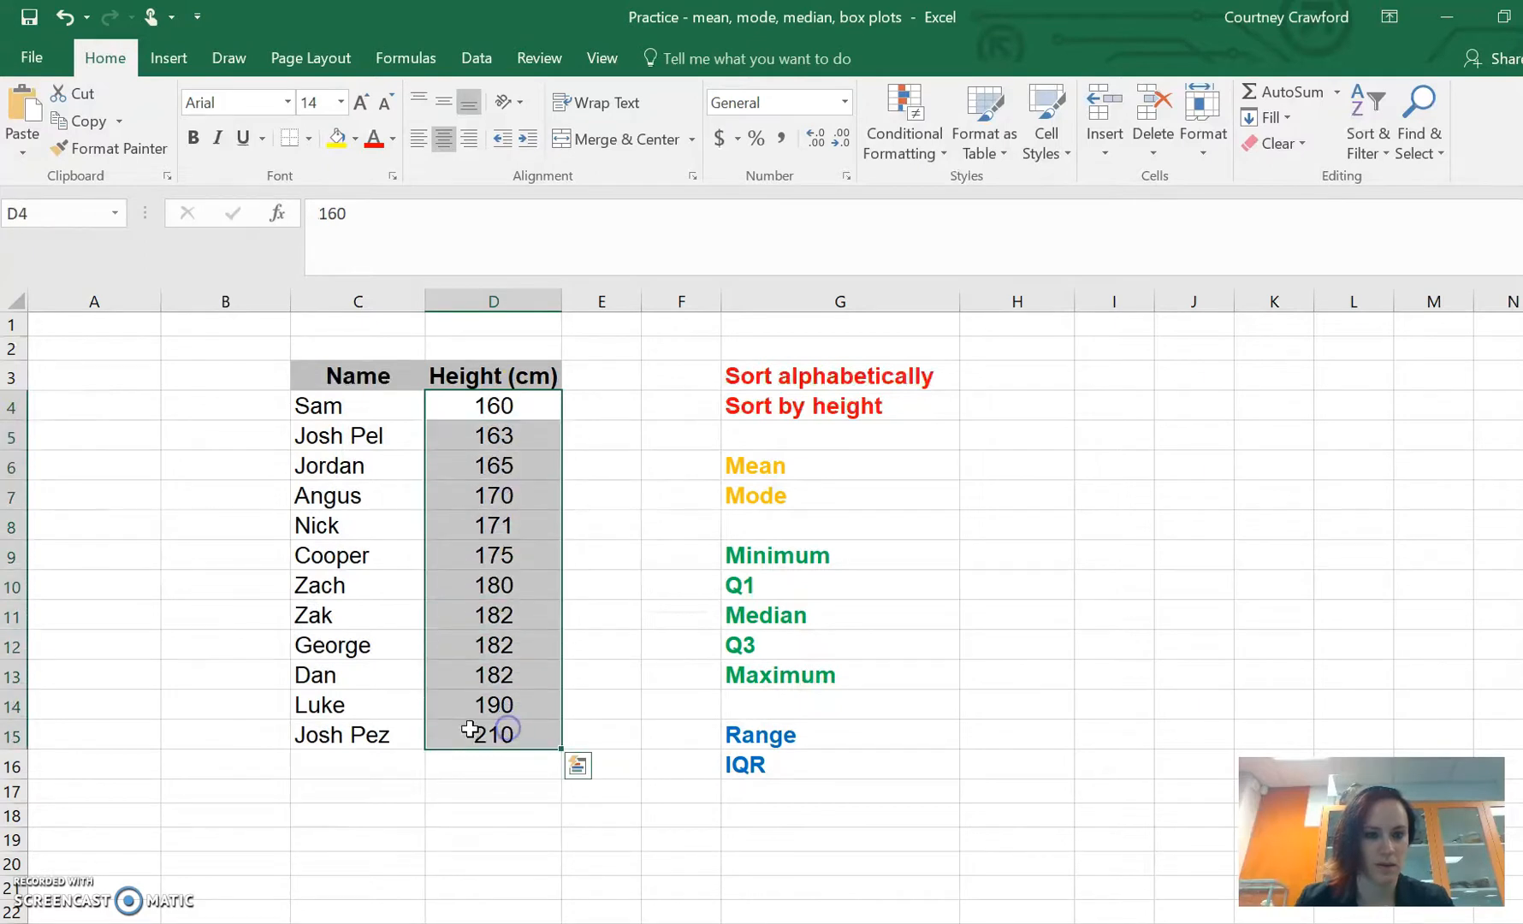
left_click(393, 735)
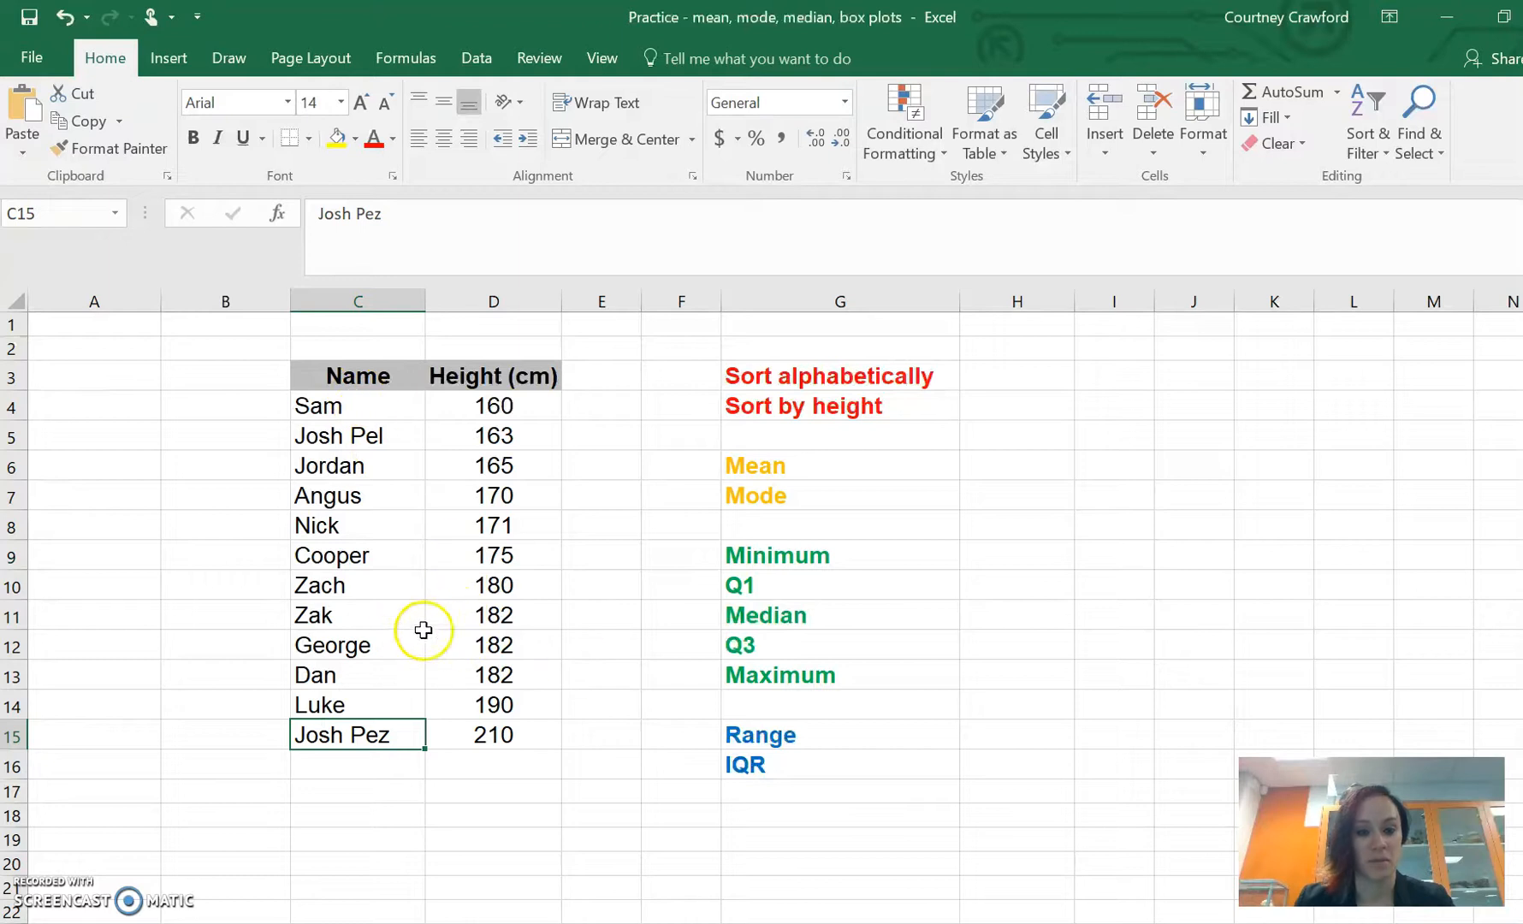
mouse_move(357, 675)
left_mouse_down()
mouse_move(473, 670)
mouse_move(404, 675)
left_mouse_up()
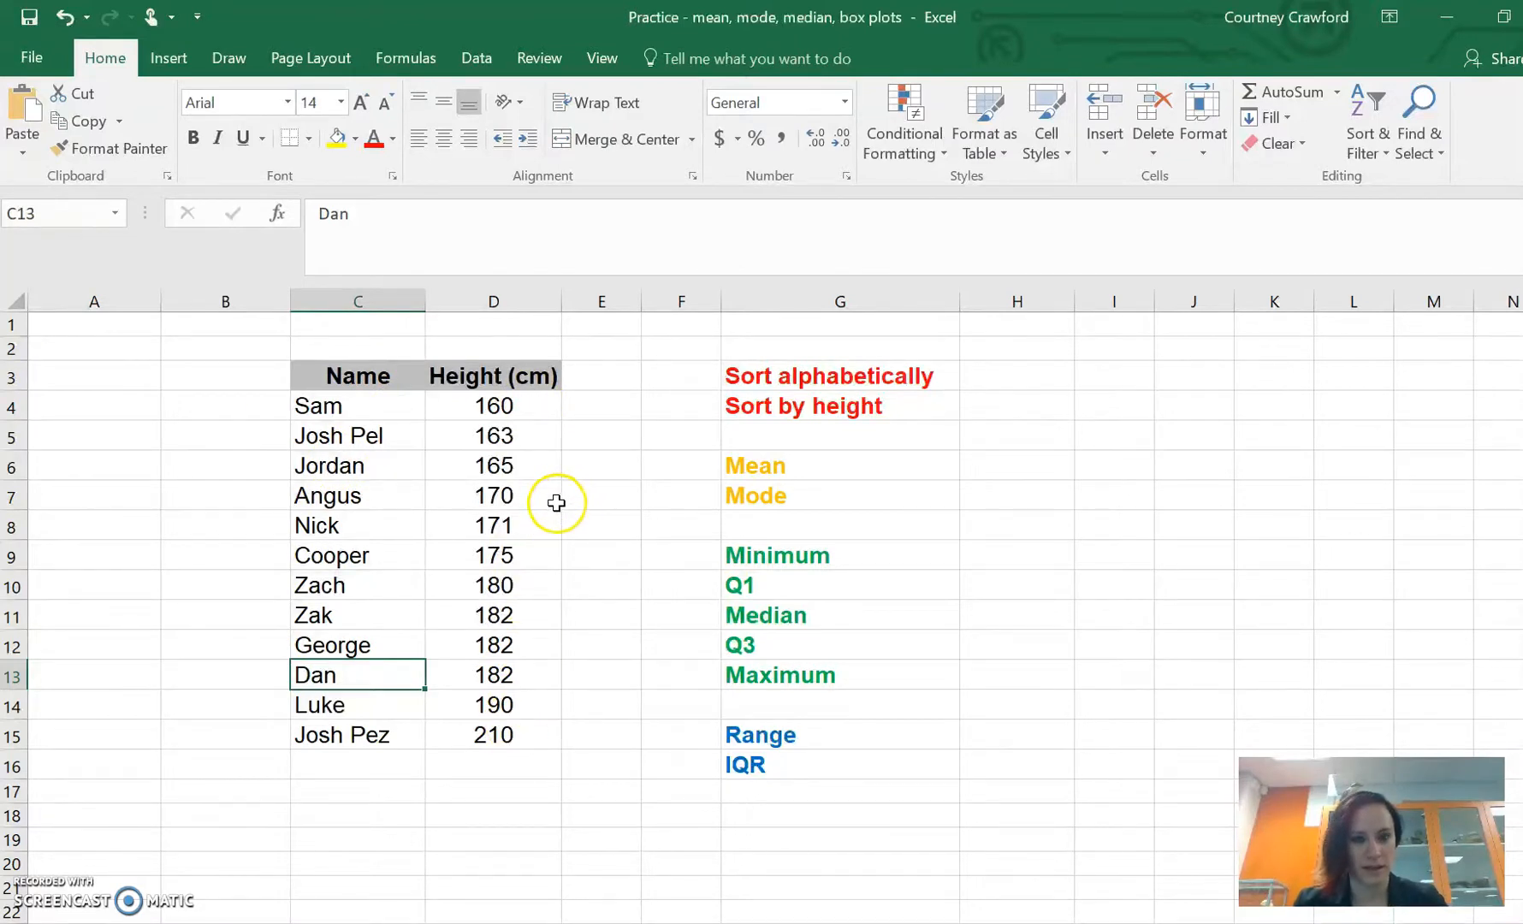
left_click(66, 16)
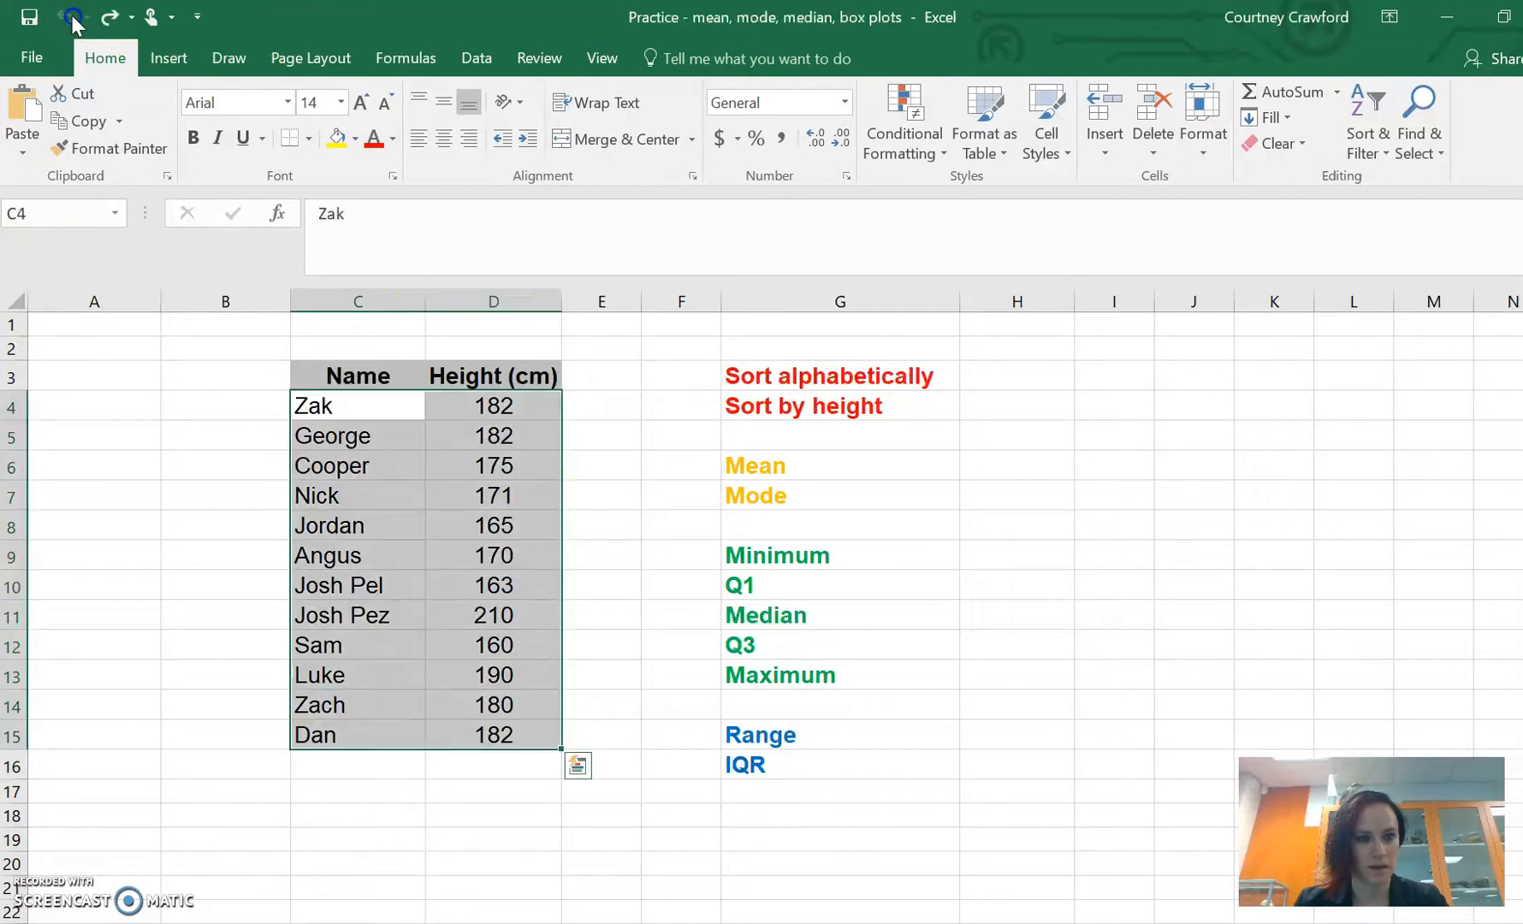
left_click(475, 460)
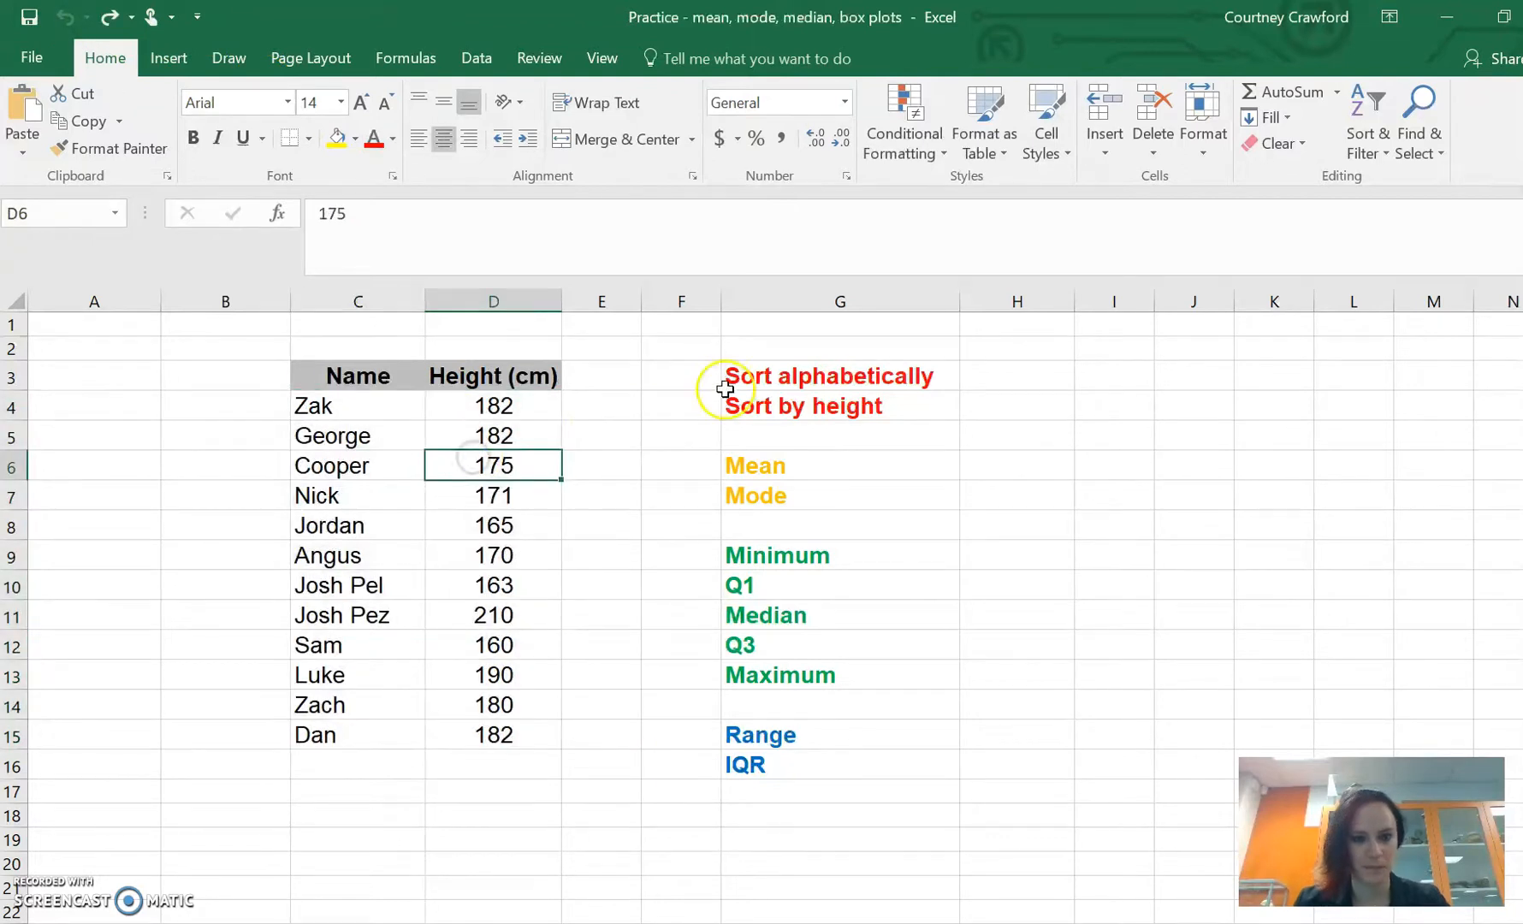
left_click(749, 379)
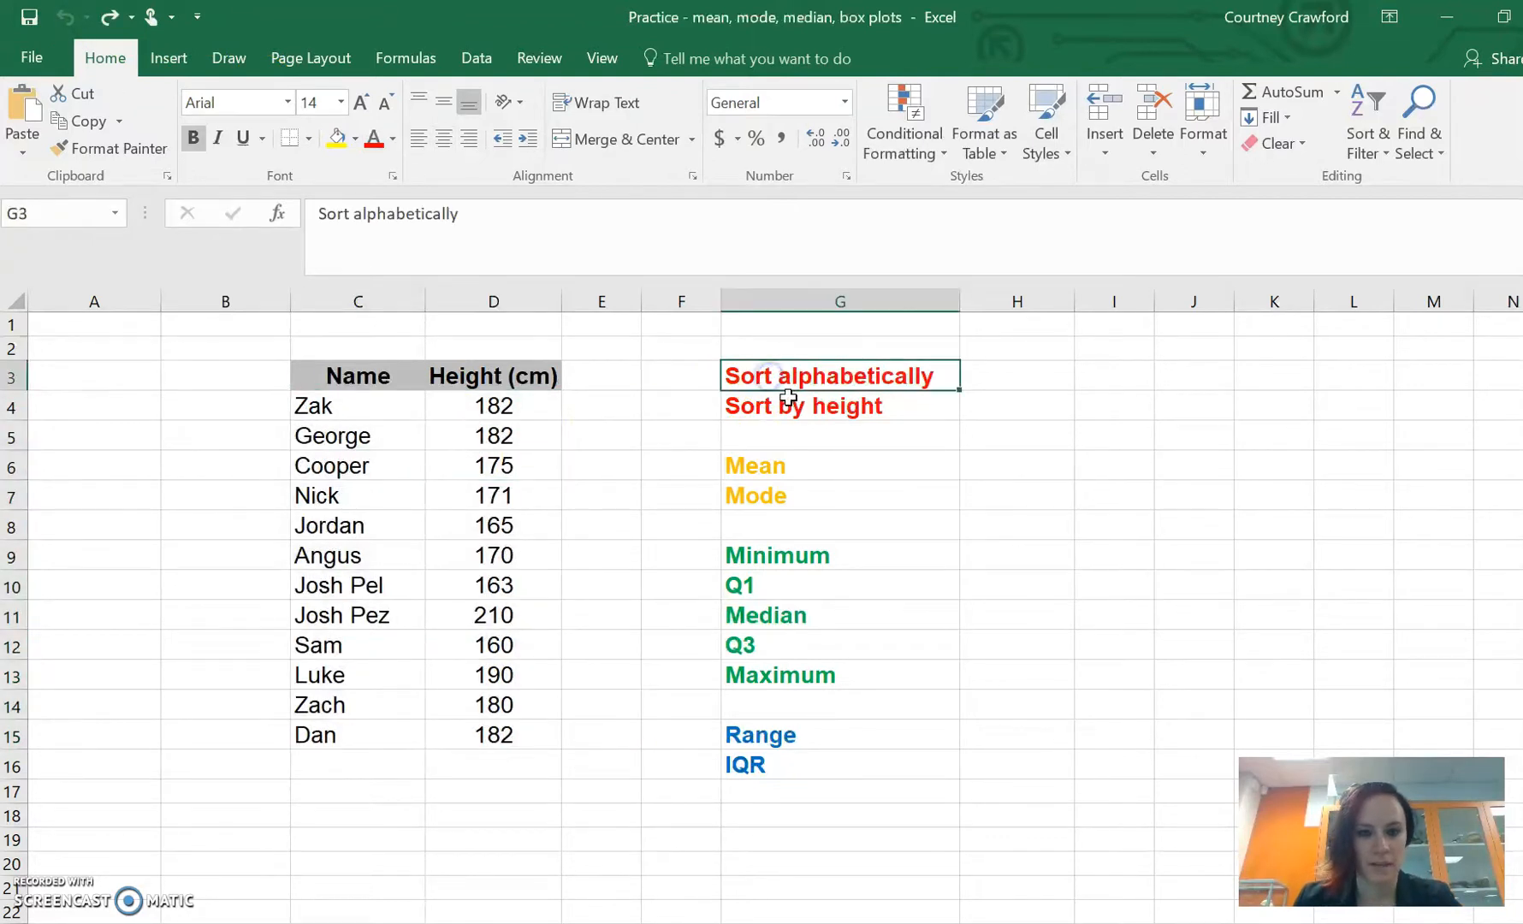
left_click(790, 406)
left_click(793, 462)
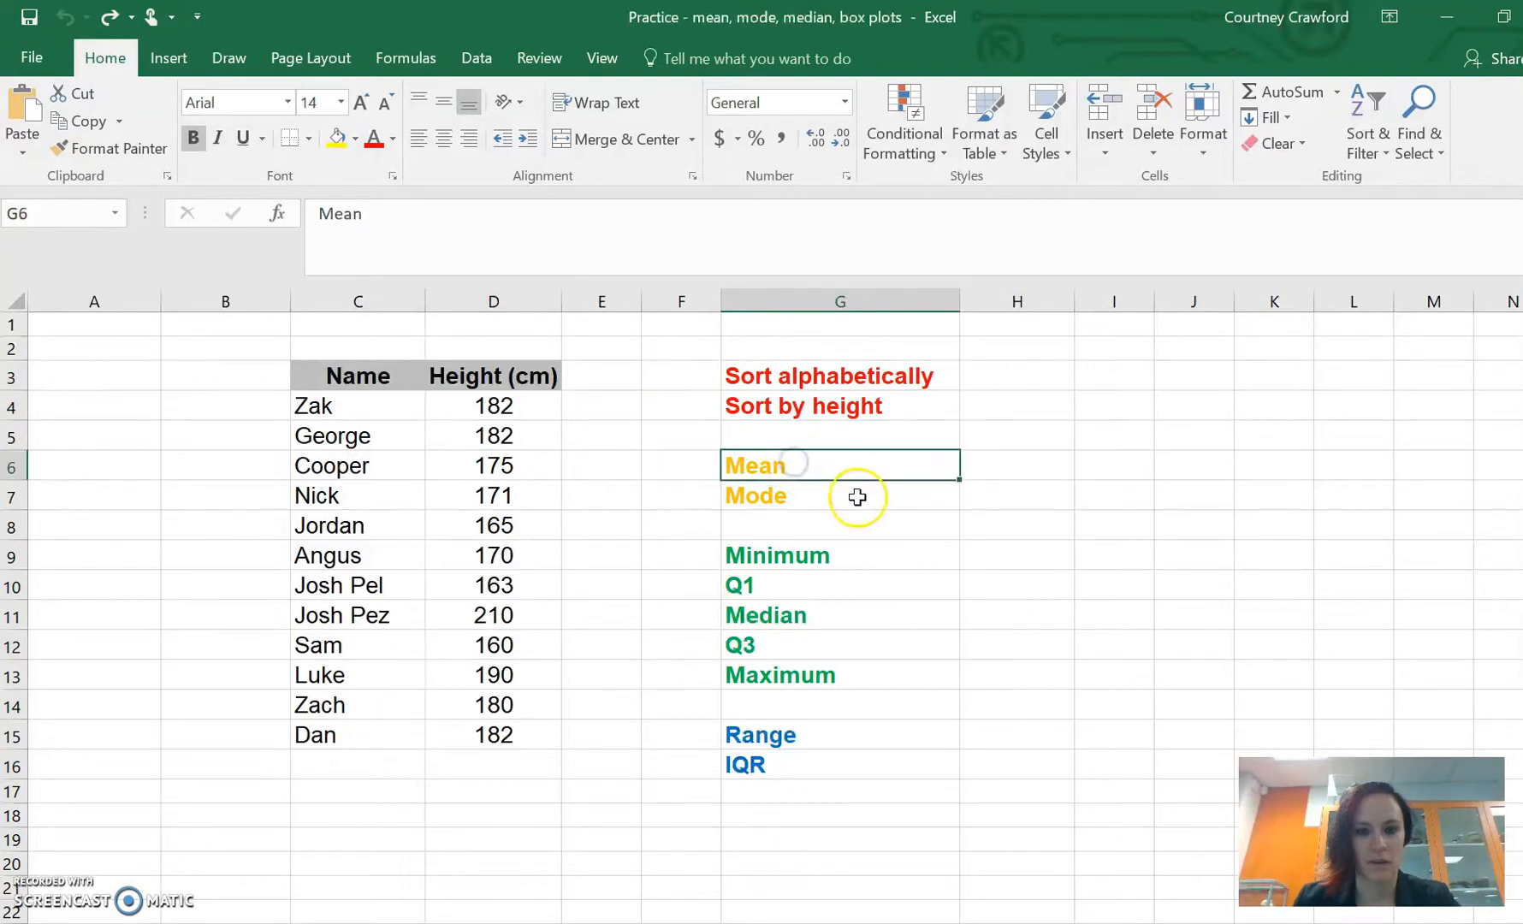
left_click_drag(852, 495, 850, 759)
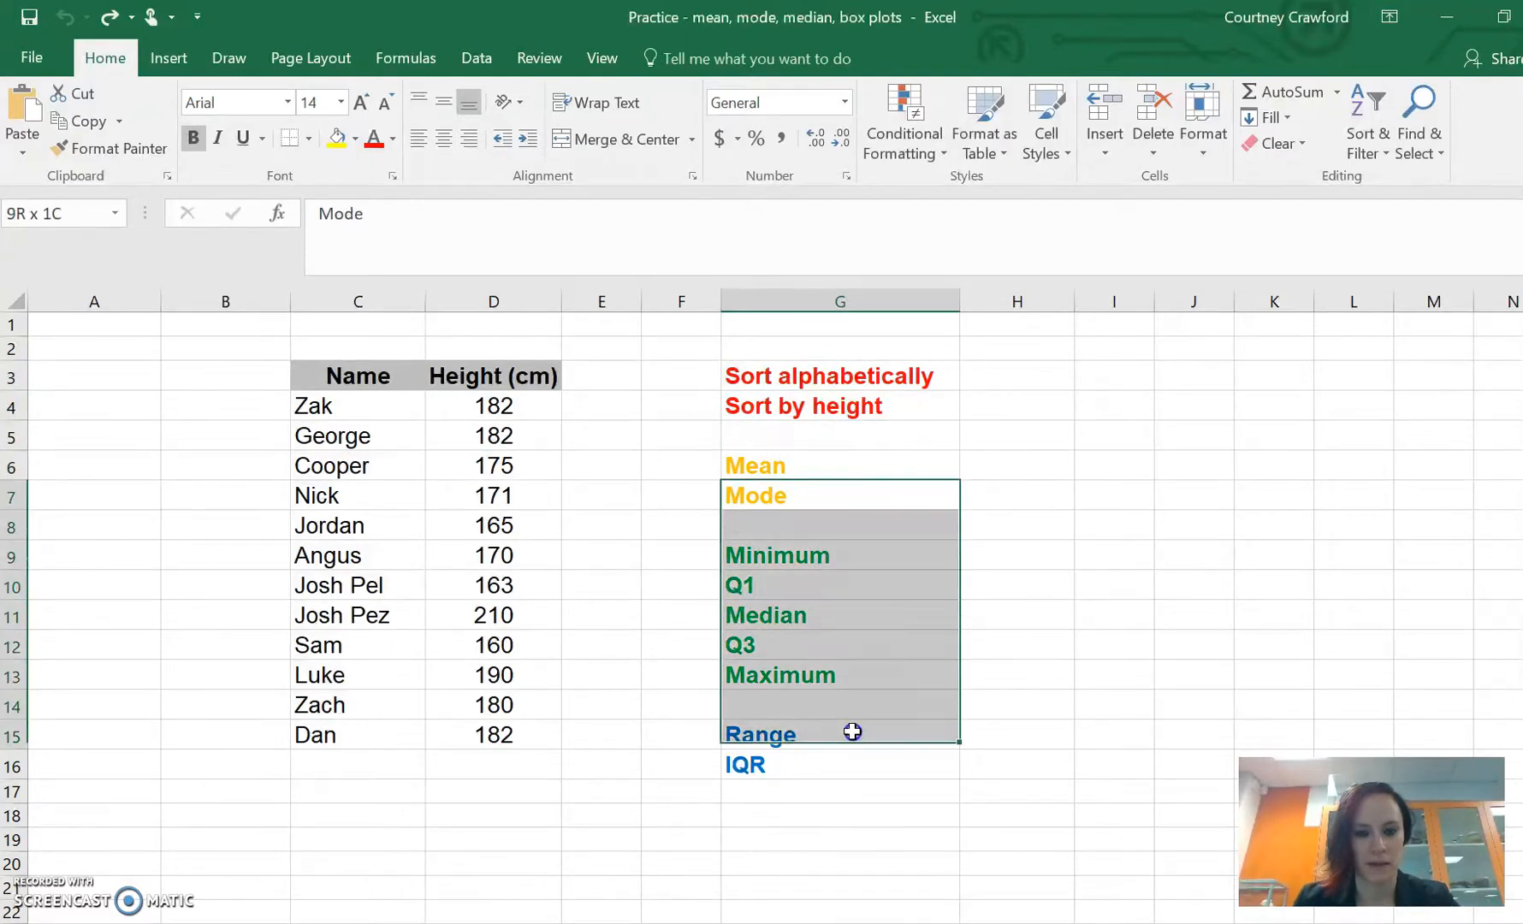
left_click(774, 465)
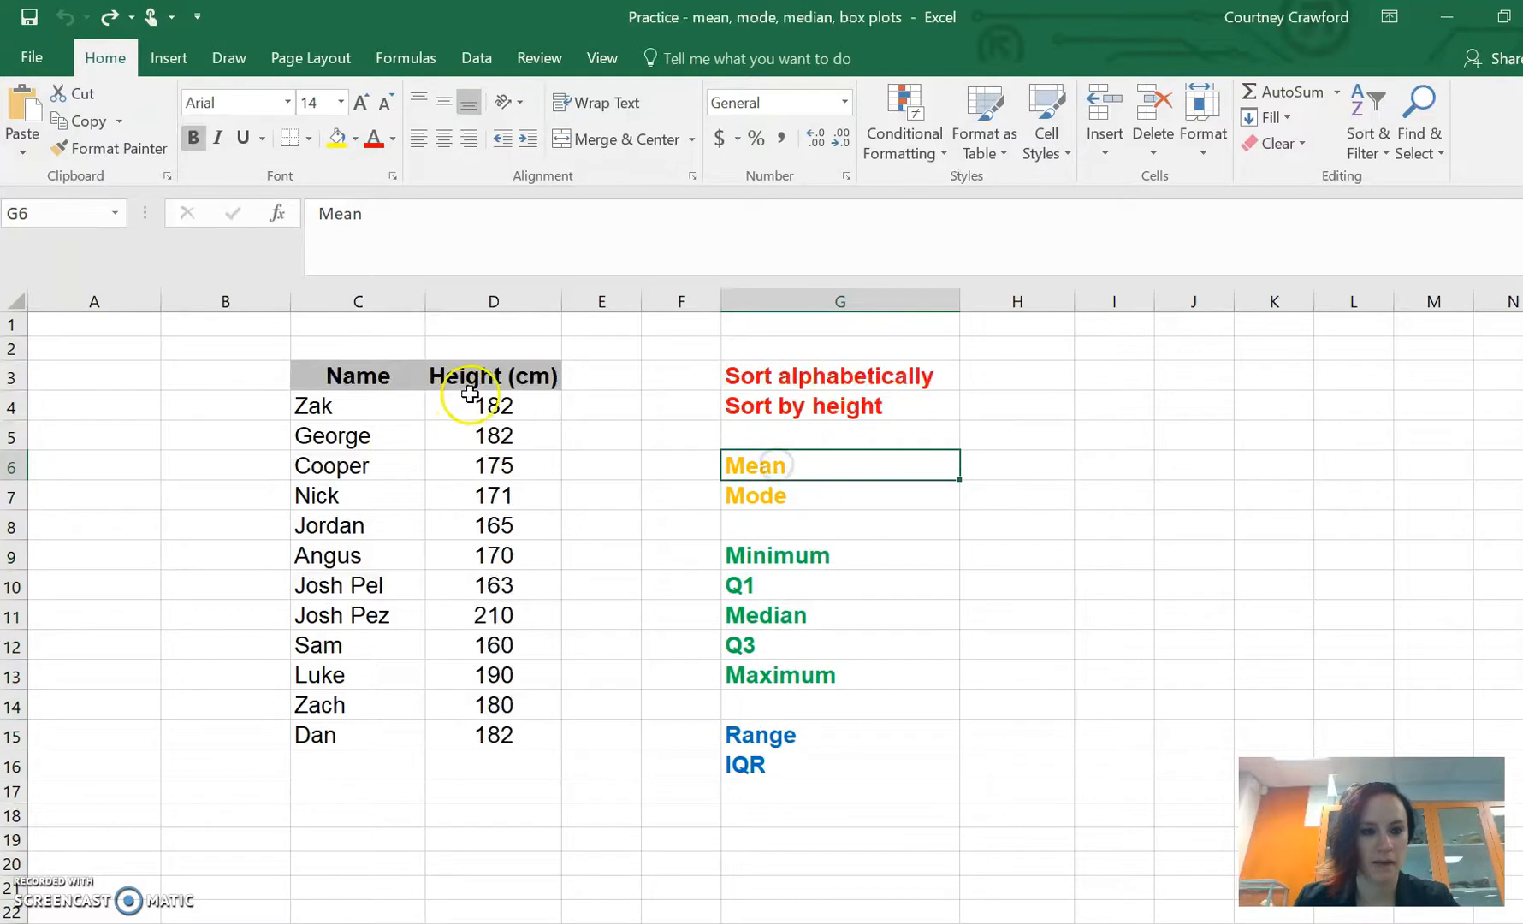
left_click_drag(485, 404, 500, 732)
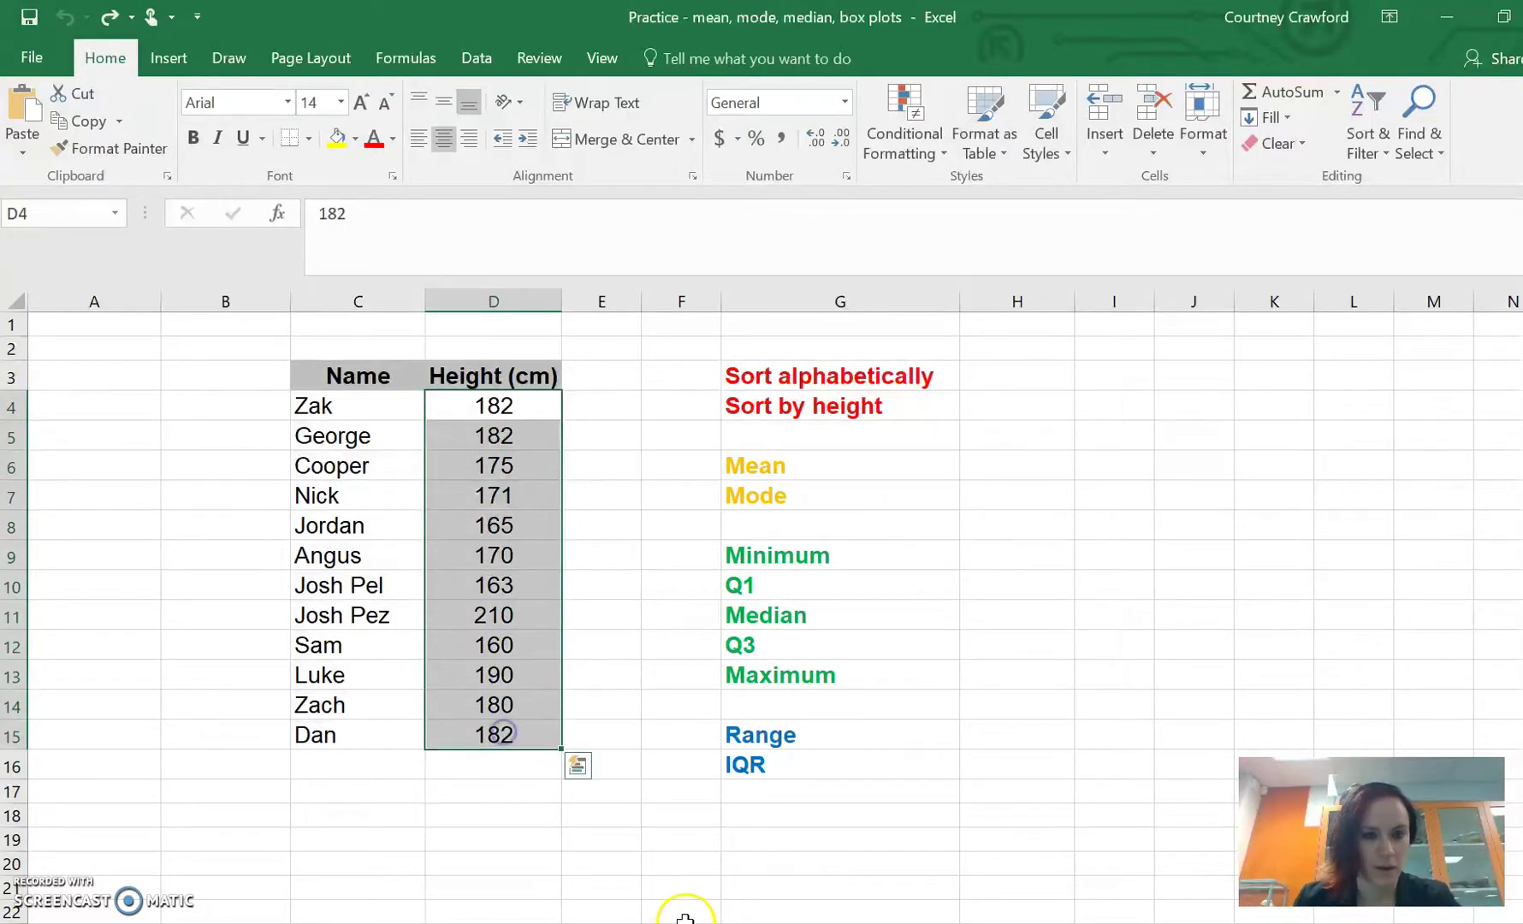
left_click(990, 461)
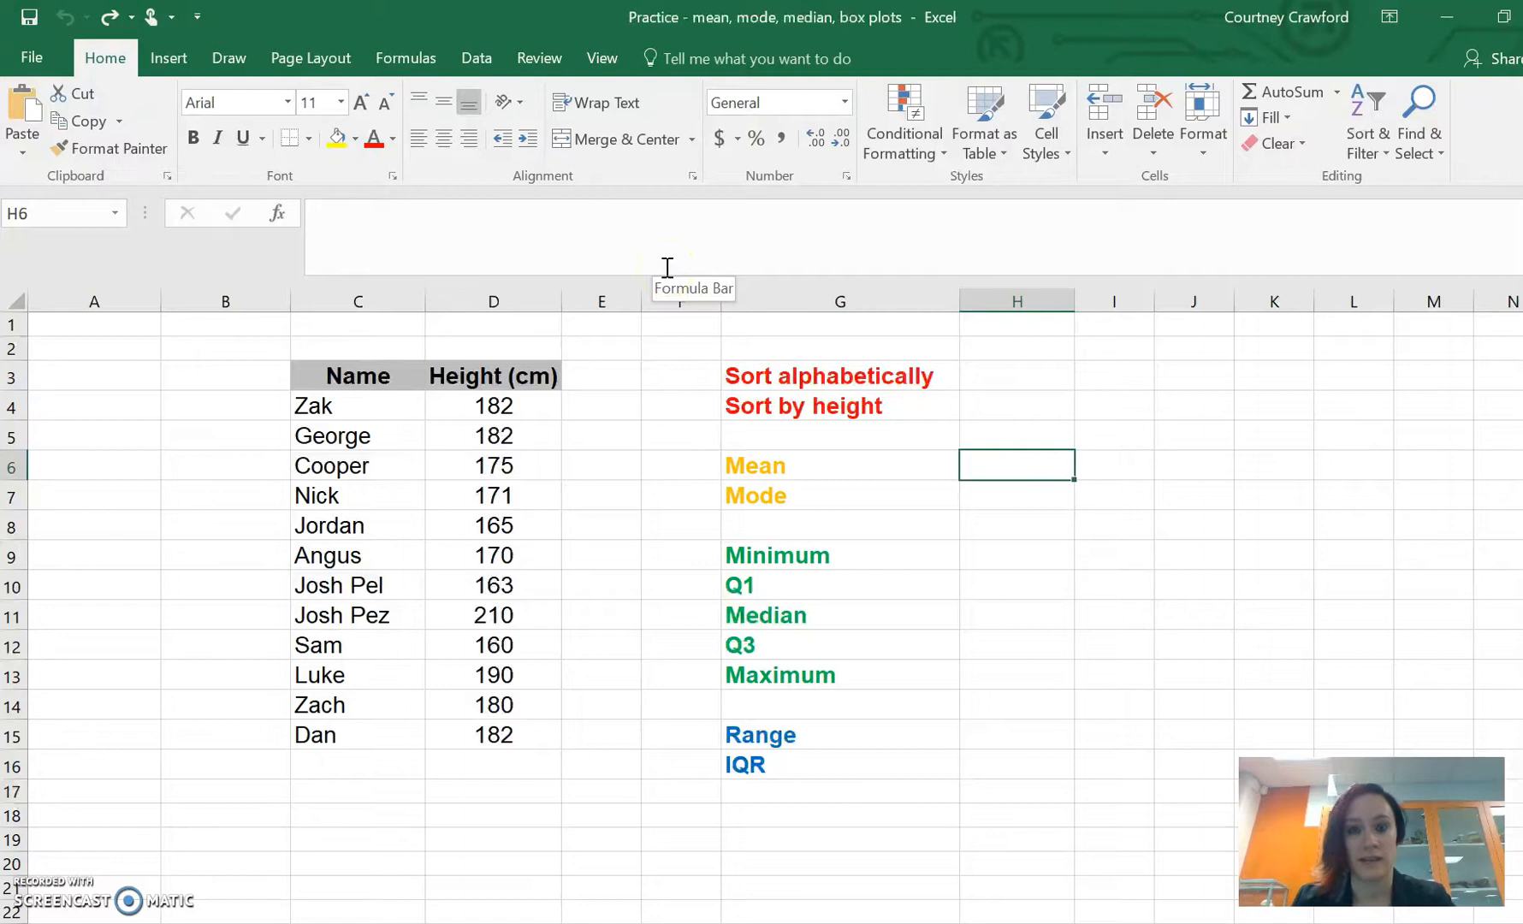
type("=")
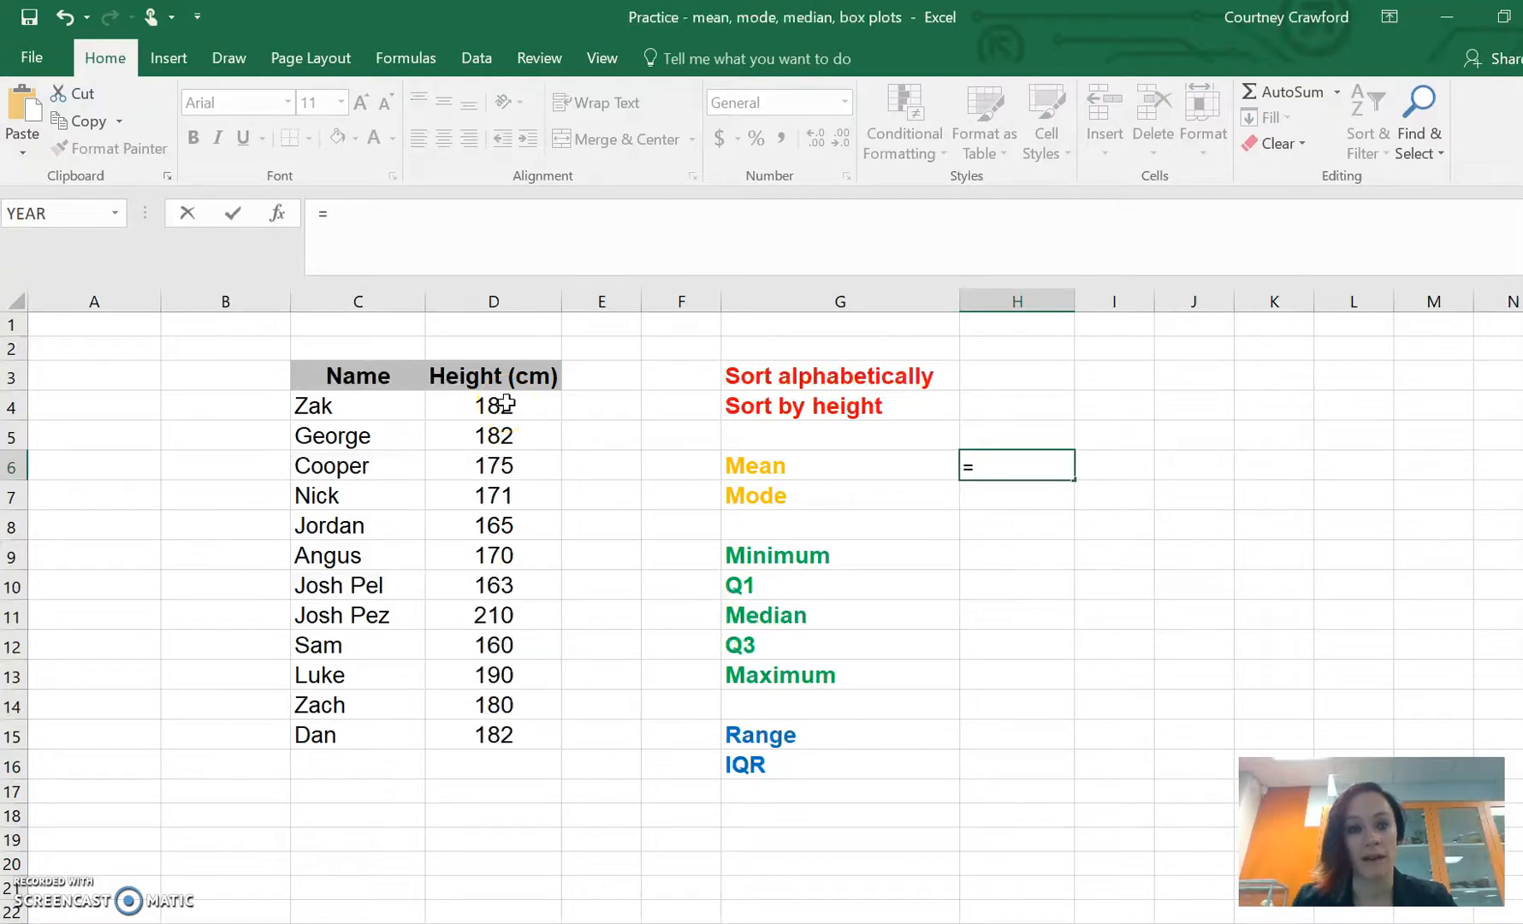
- Enter =AVERAGE(D4:D15) beside Mean, giving 177.5
left_click_drag(493, 406, 493, 735)
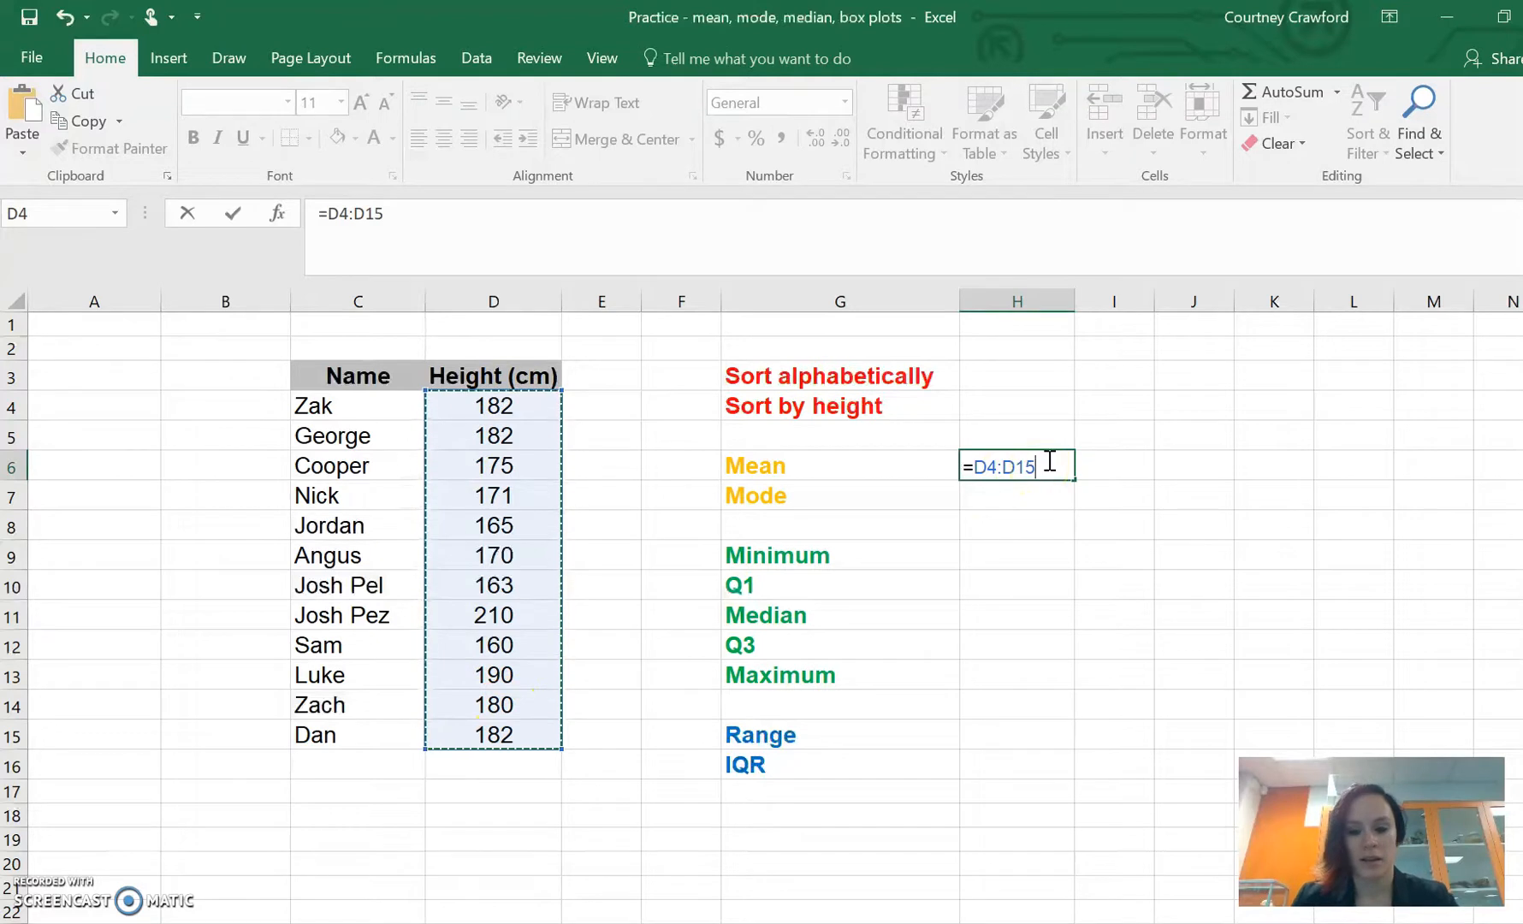
key("BackSpace")
key("BackSpace")
key("BackSpace")
key("BackSpace")
key("BackSpace")
key("BackSpace")
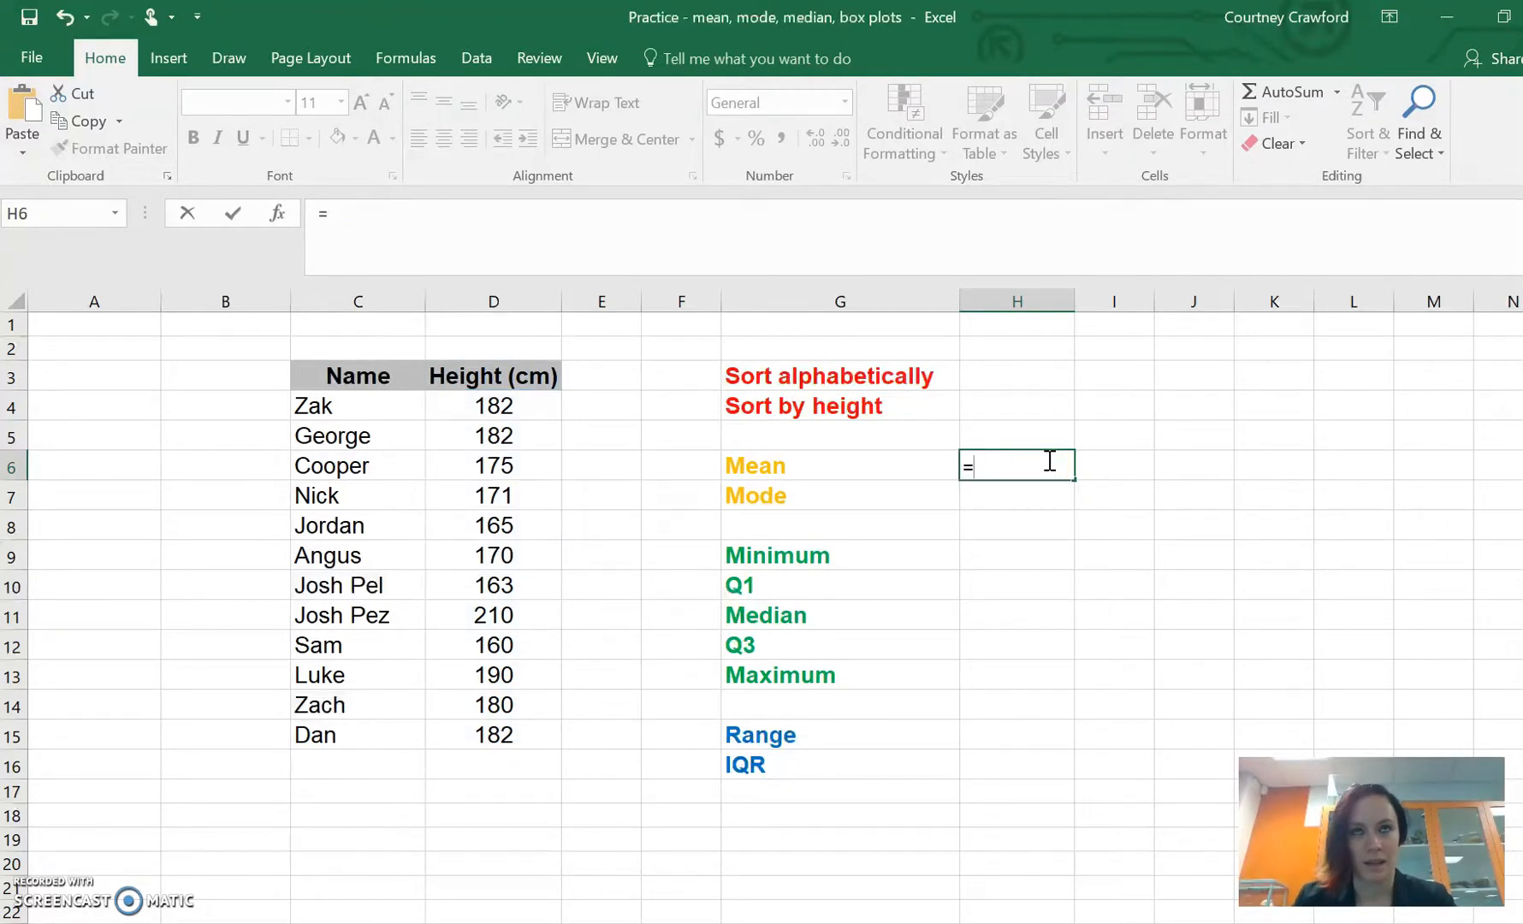
type("ave")
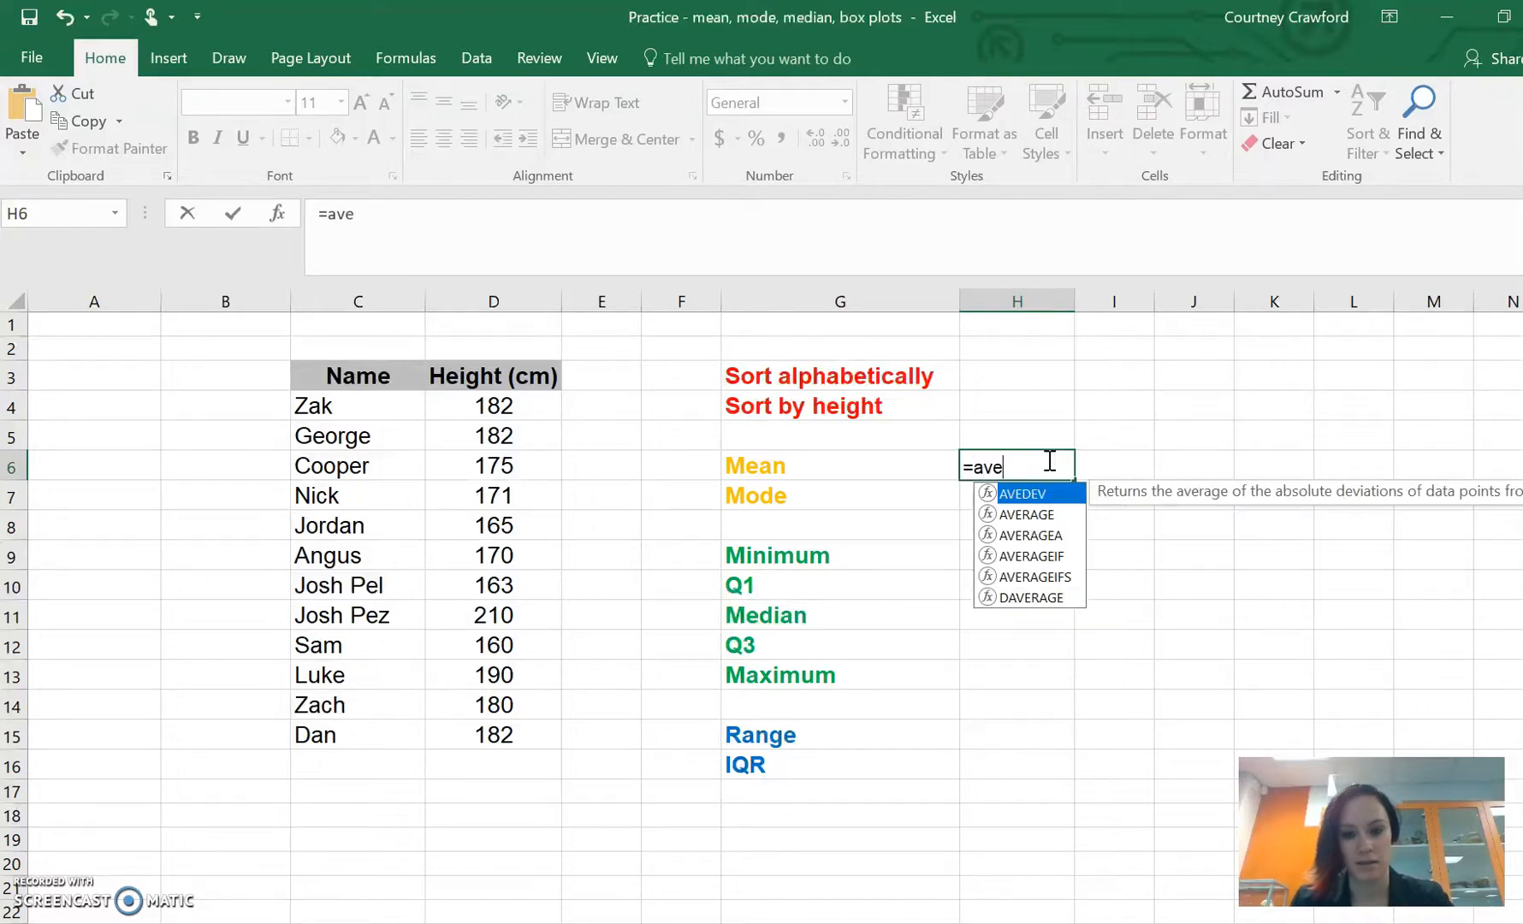
double_click(1035, 514)
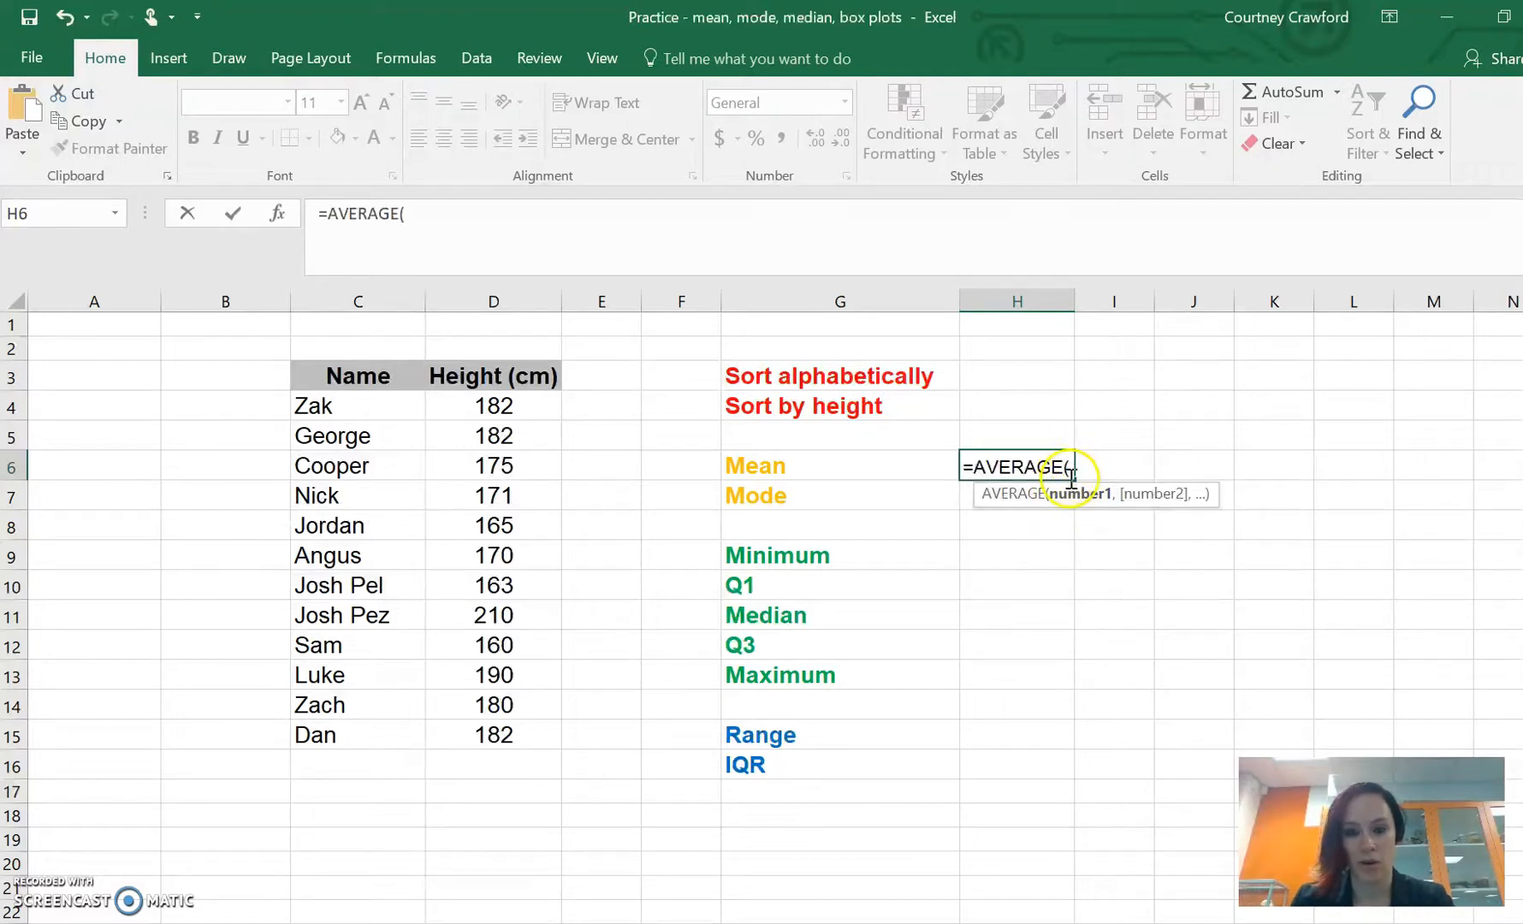
left_click_drag(502, 405, 524, 735)
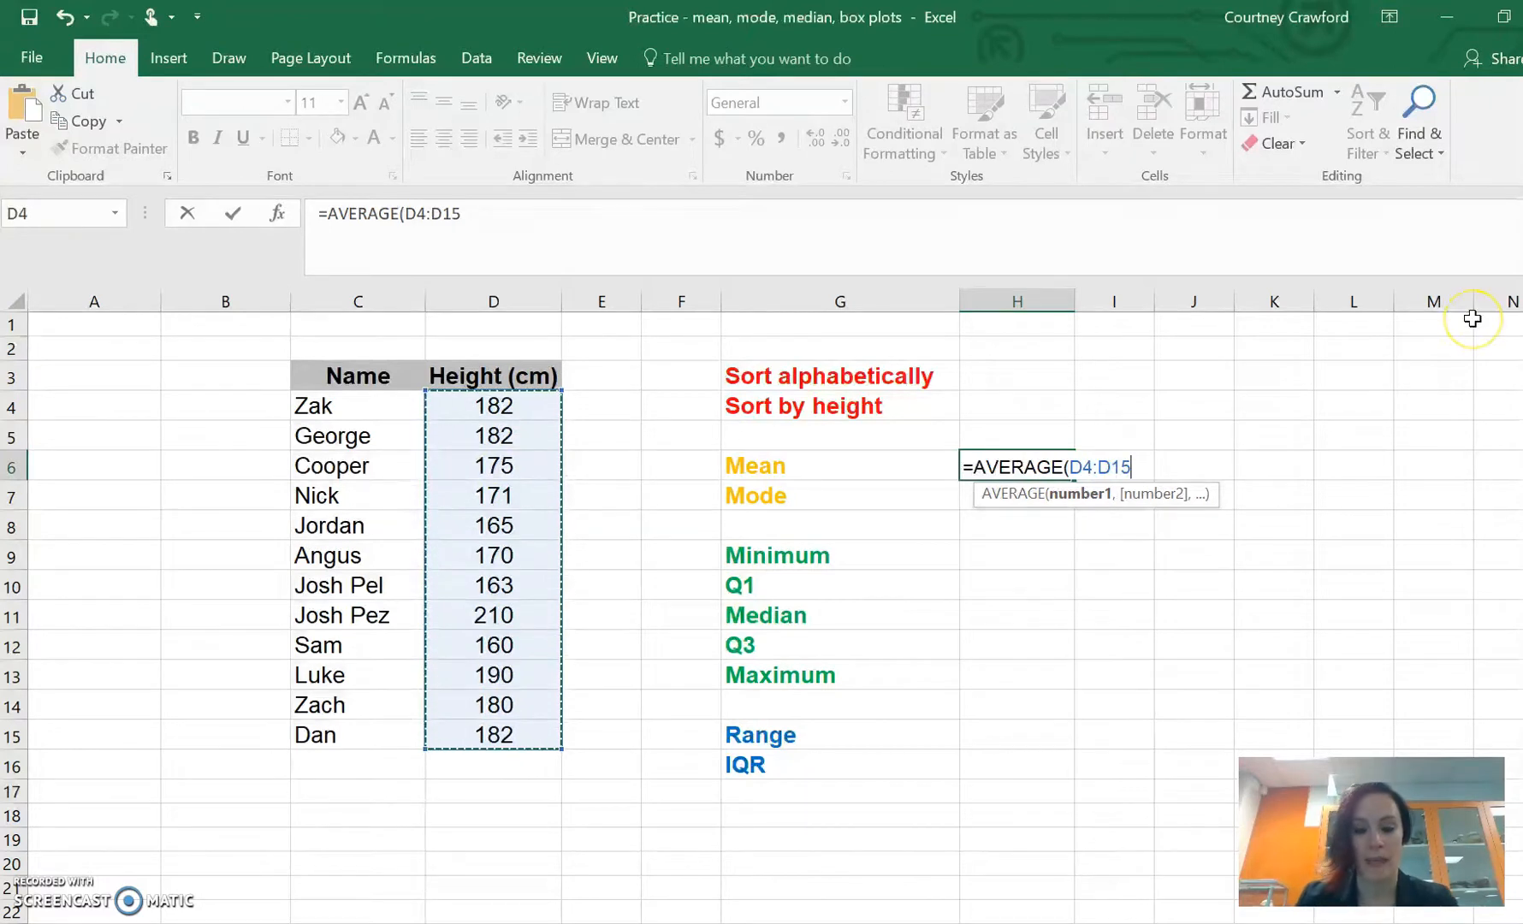
type(")")
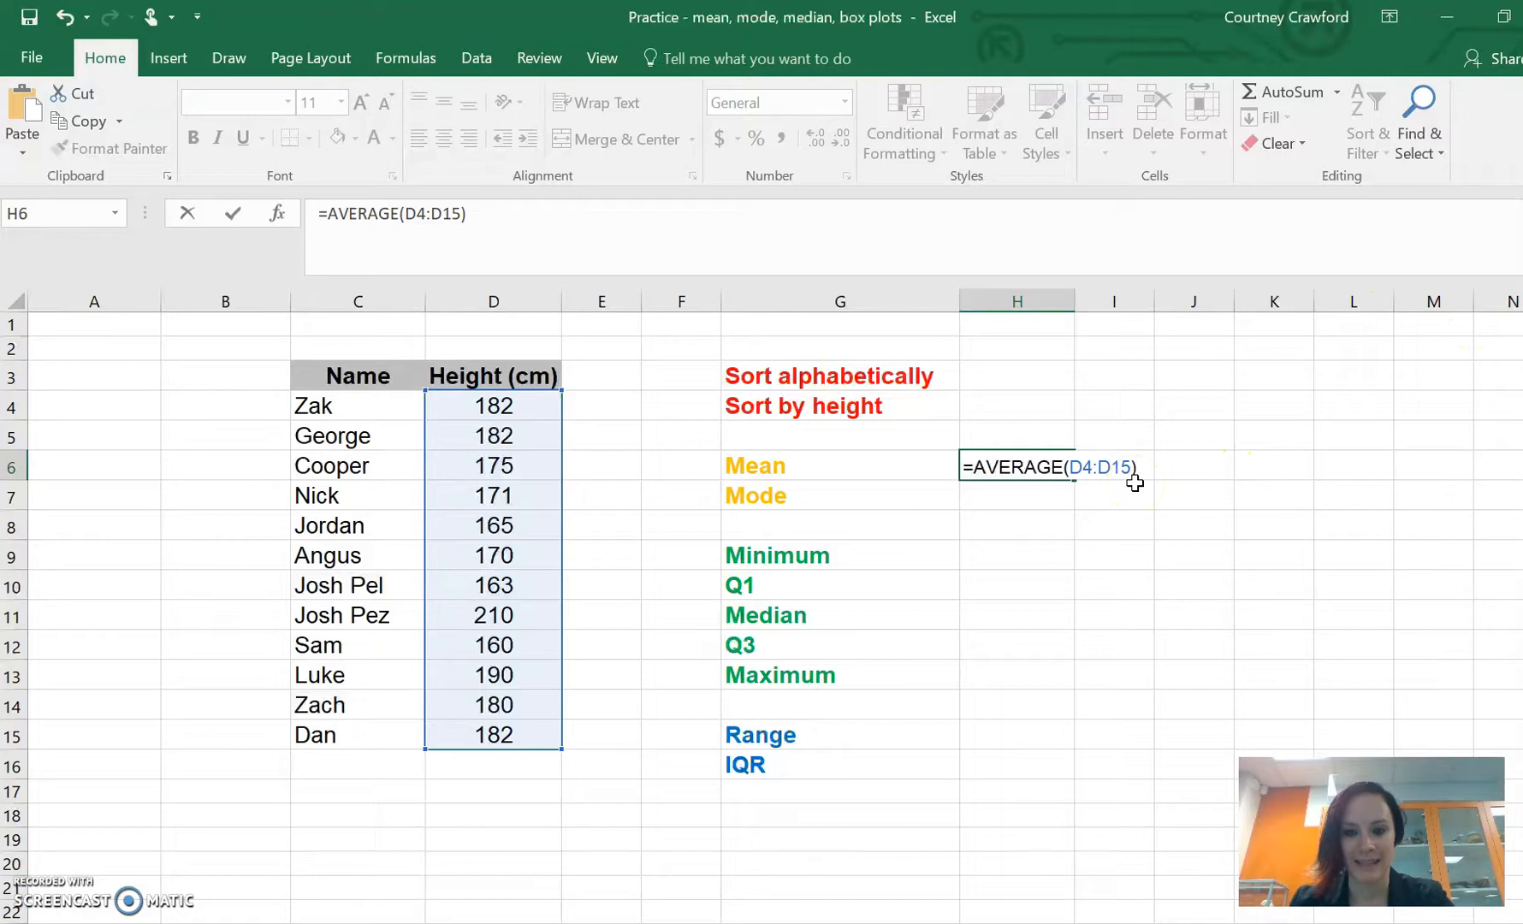
key("Return")
left_click(1036, 464)
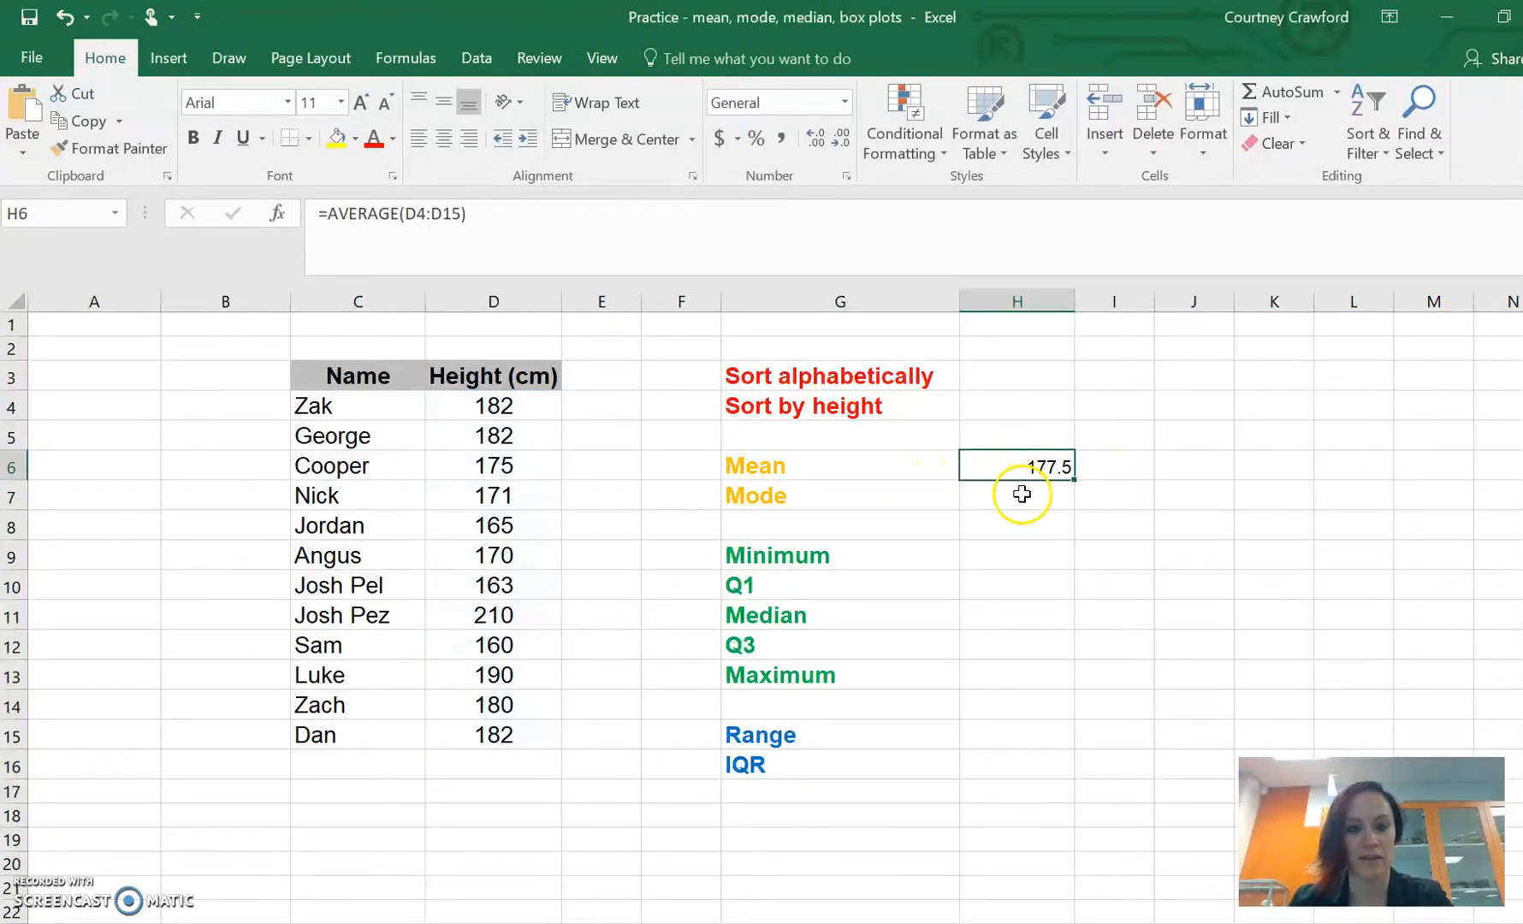
- Enter =MODE(D4:D15) beside Mode, giving 182
left_click(1249, 496)
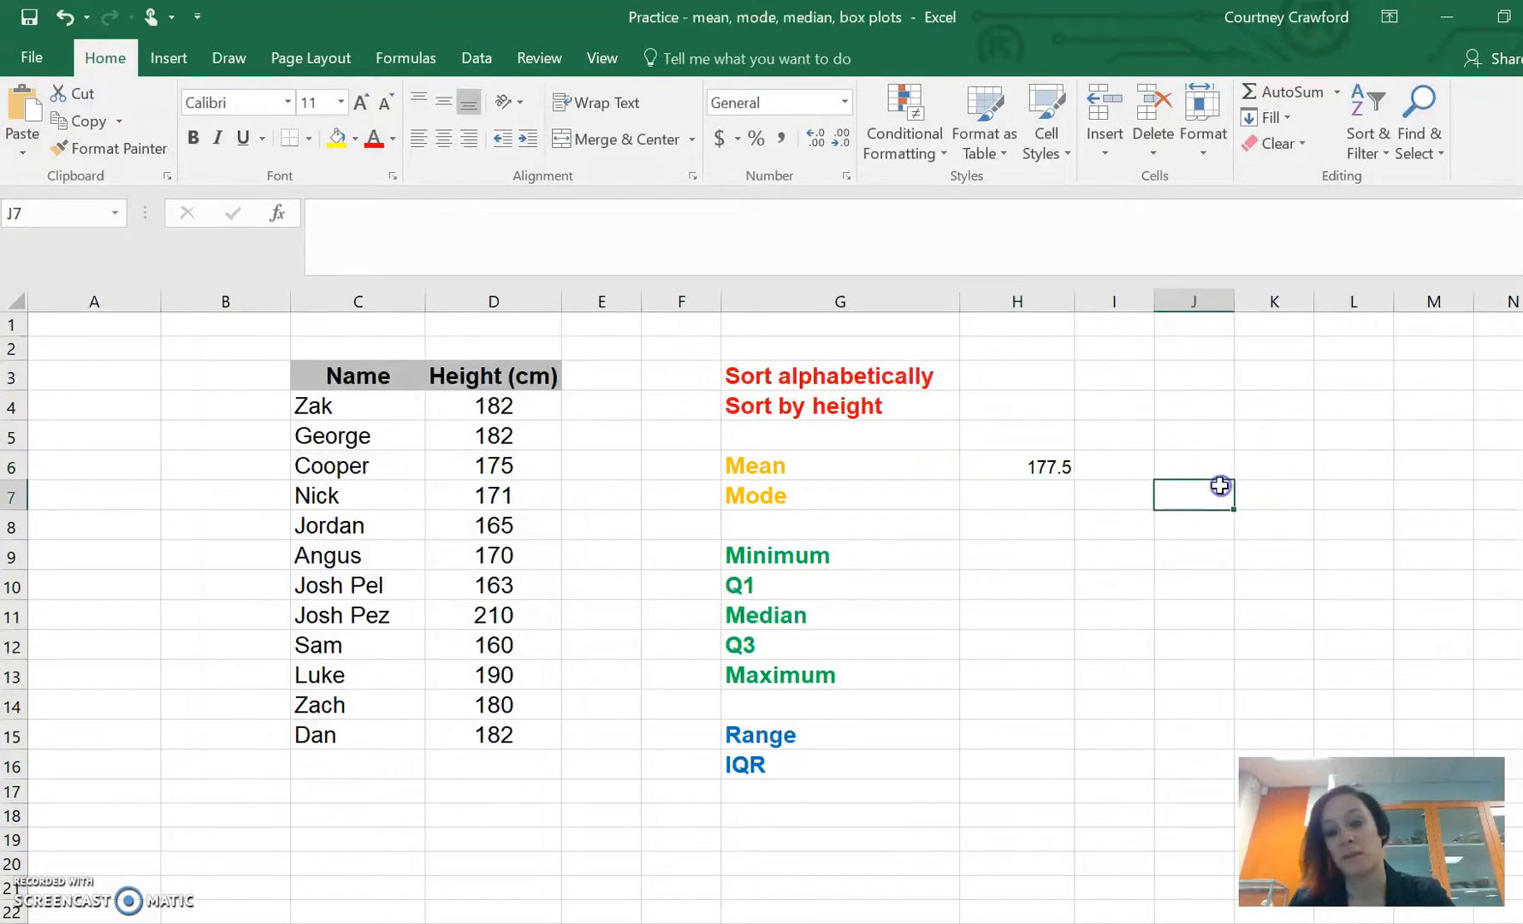
left_click(1049, 464)
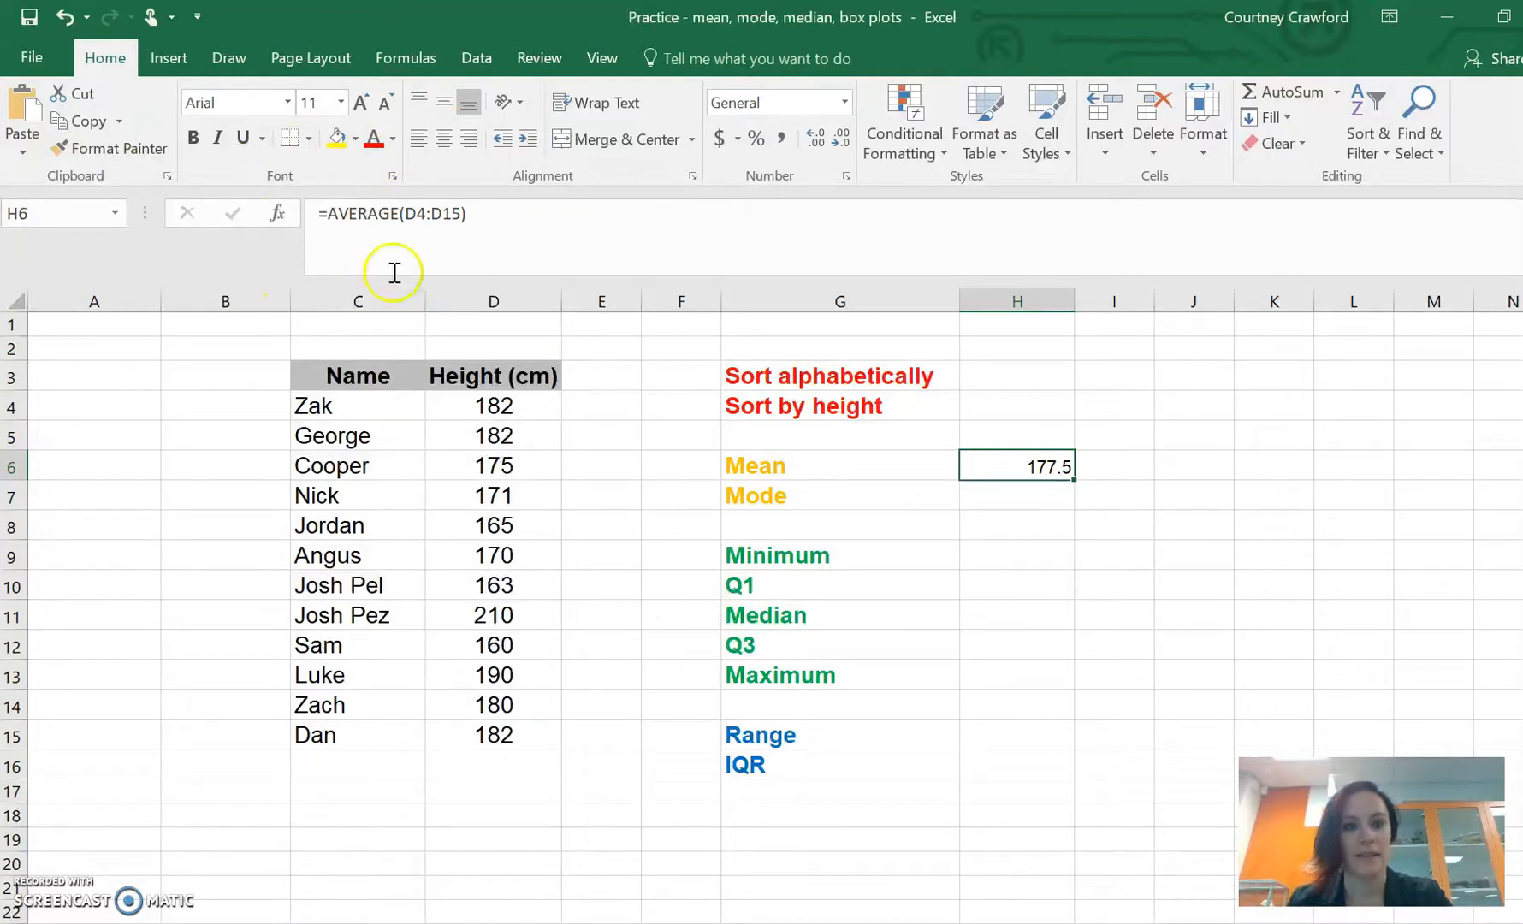
left_click(1026, 498)
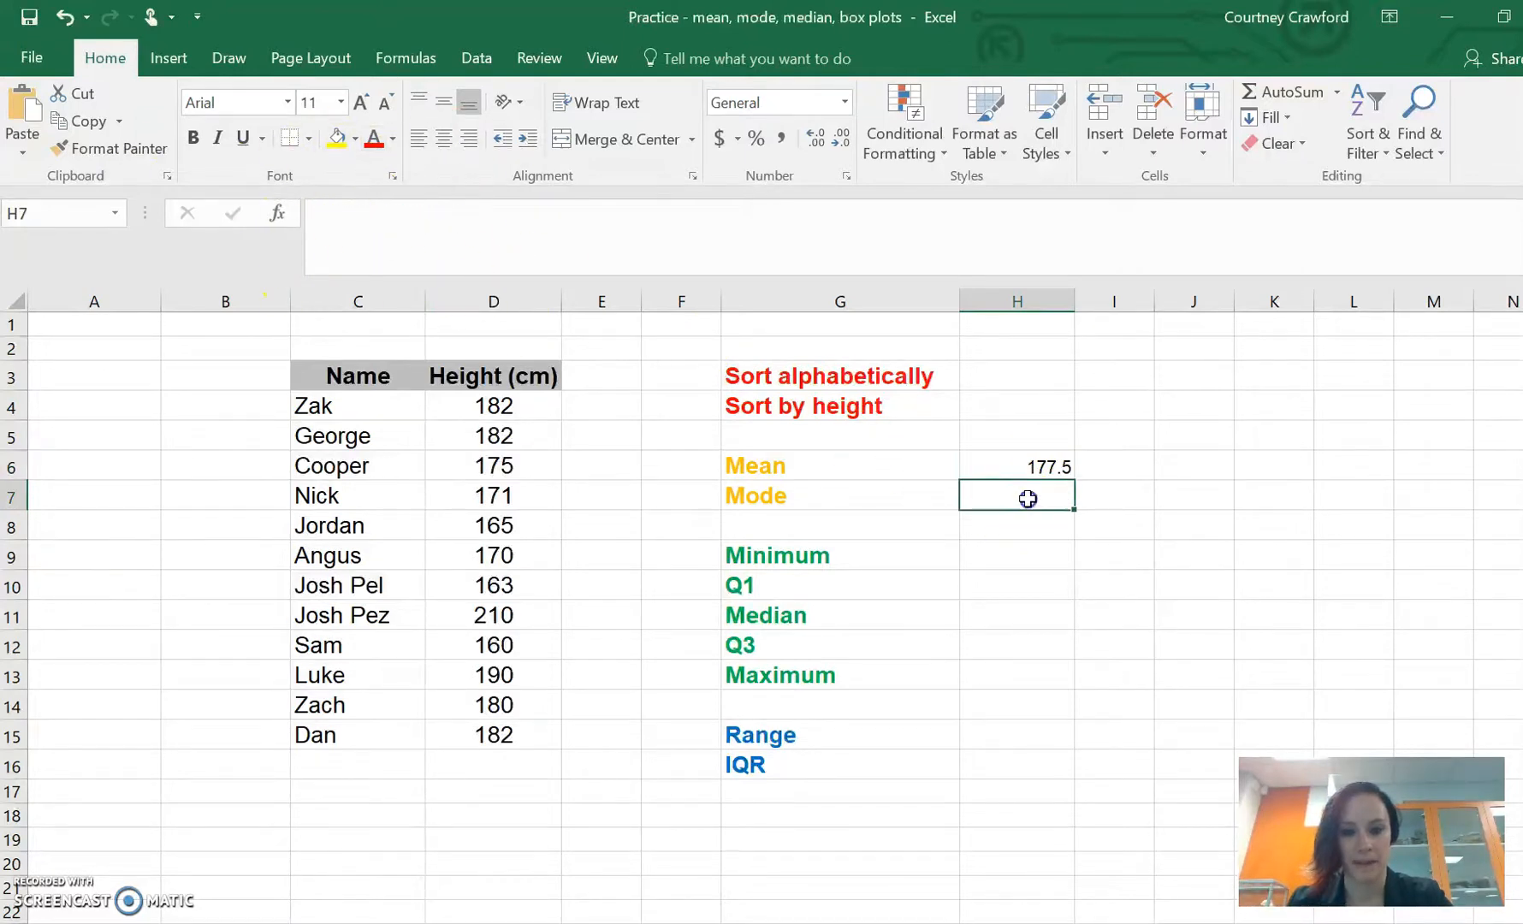
type("=")
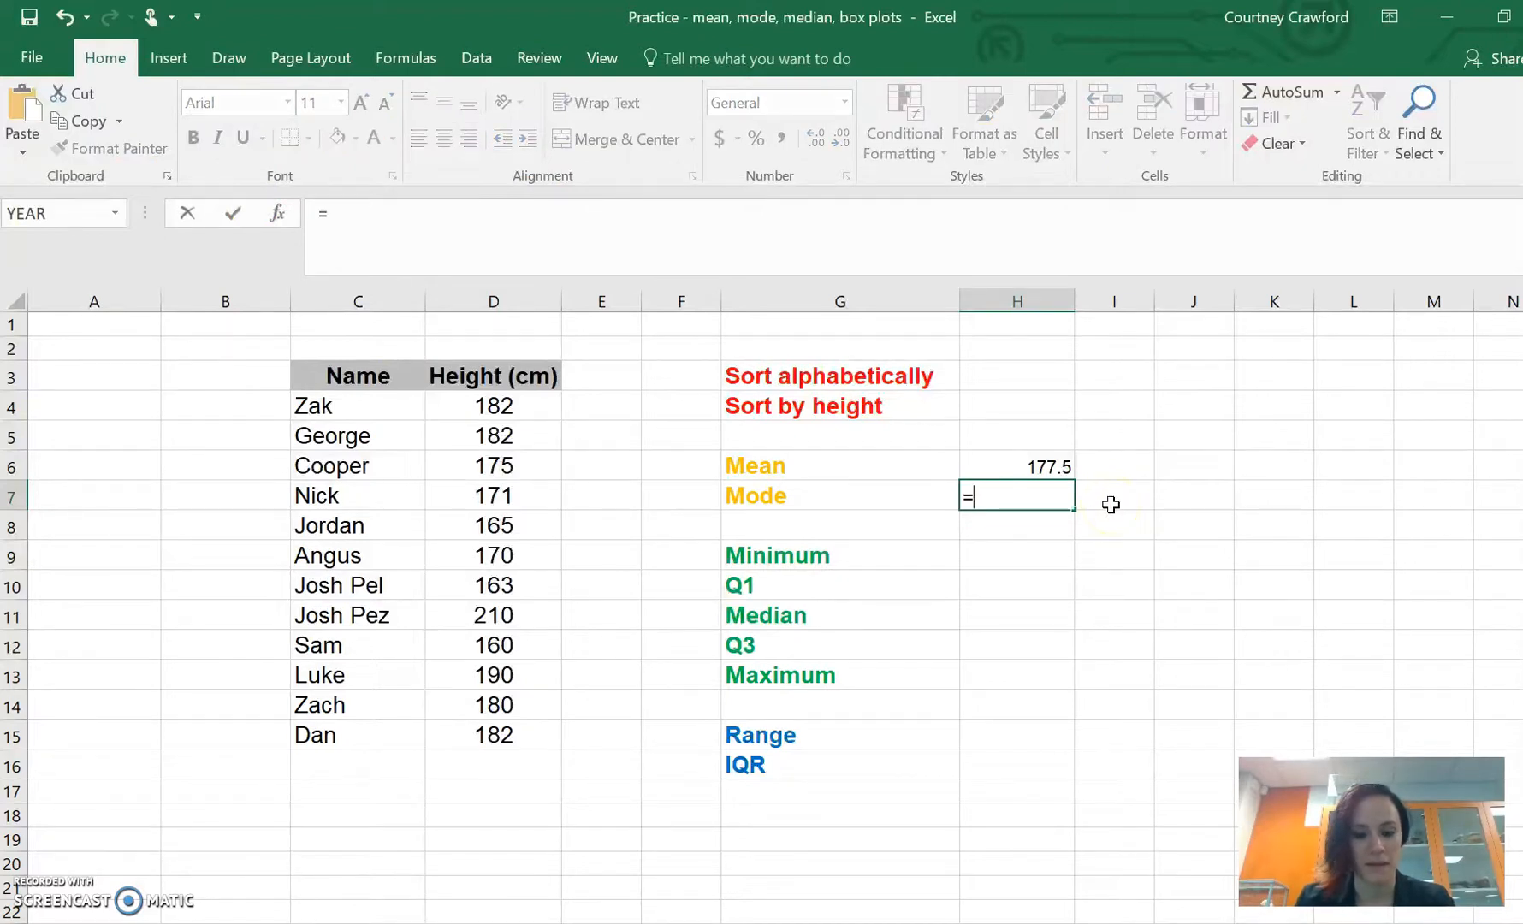
type("mo")
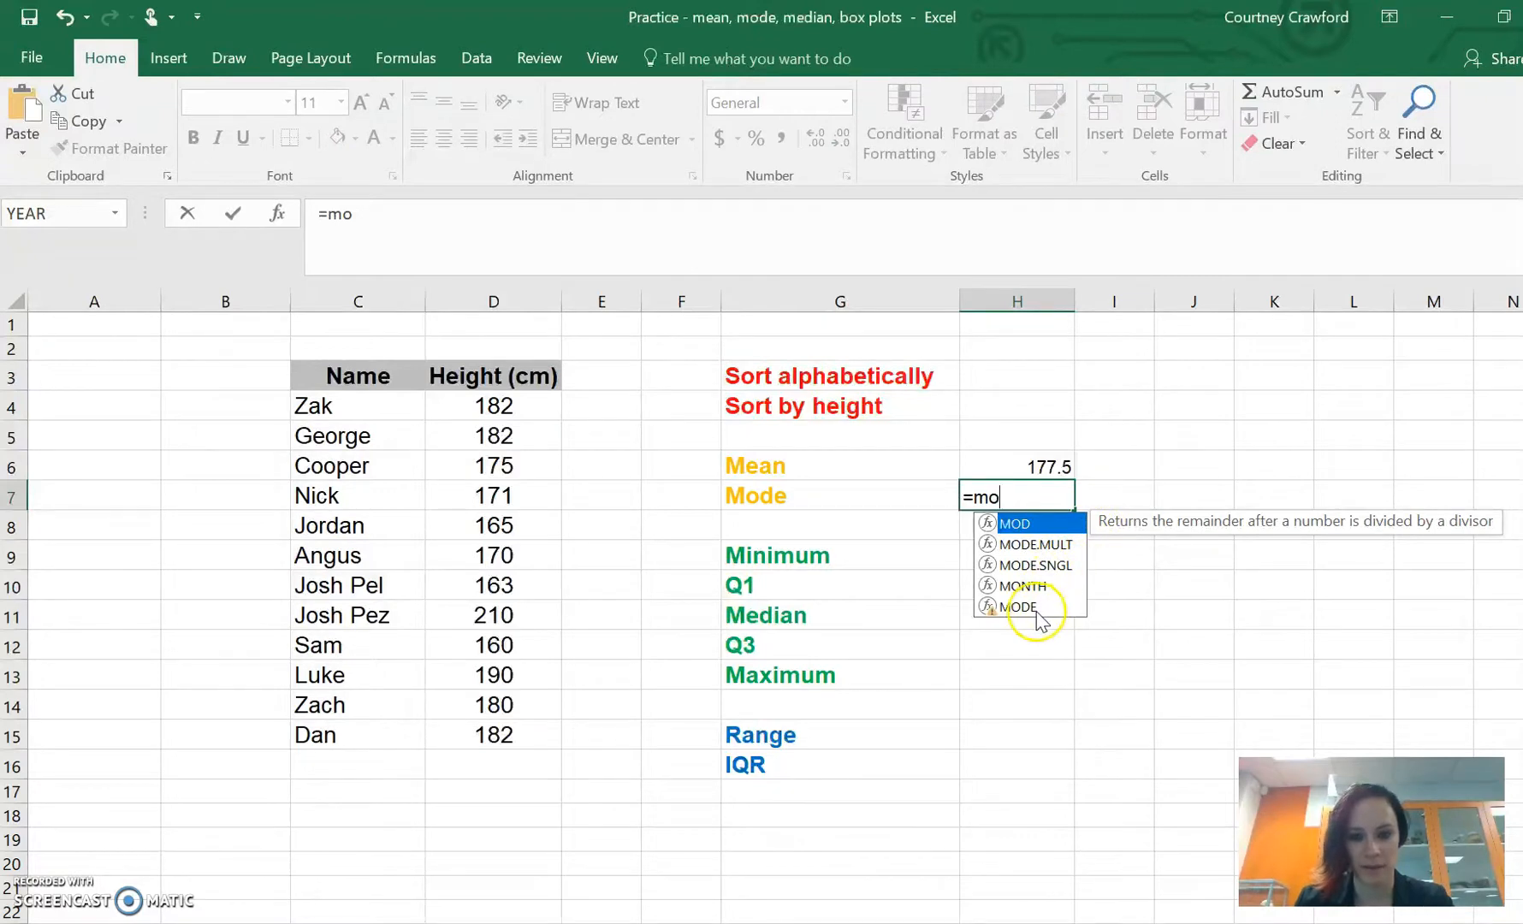
double_click(1015, 608)
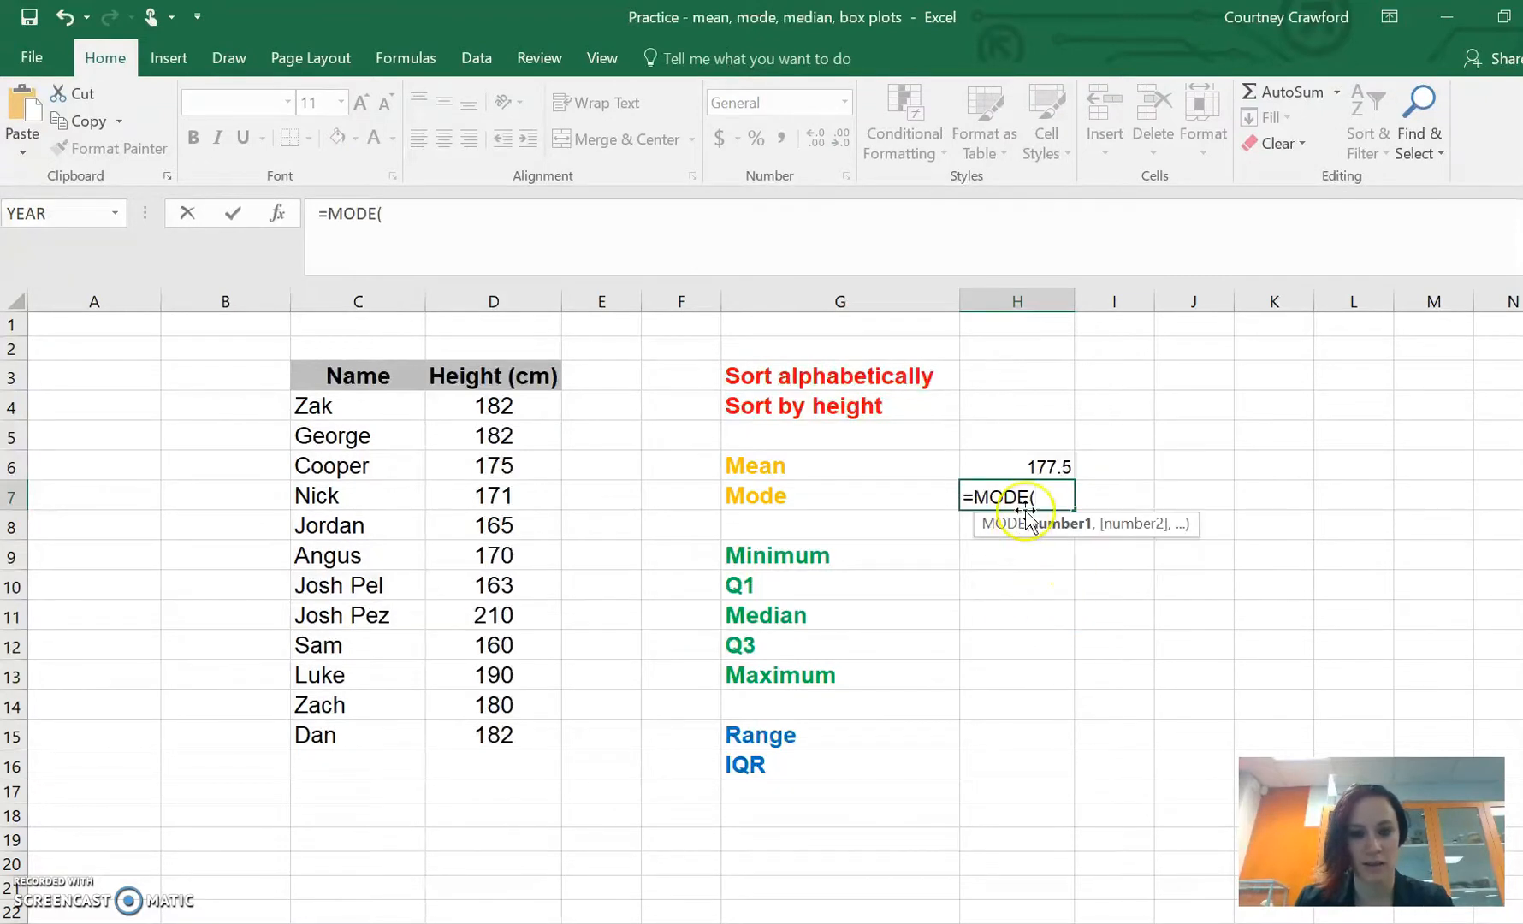
left_click_drag(493, 406, 500, 735)
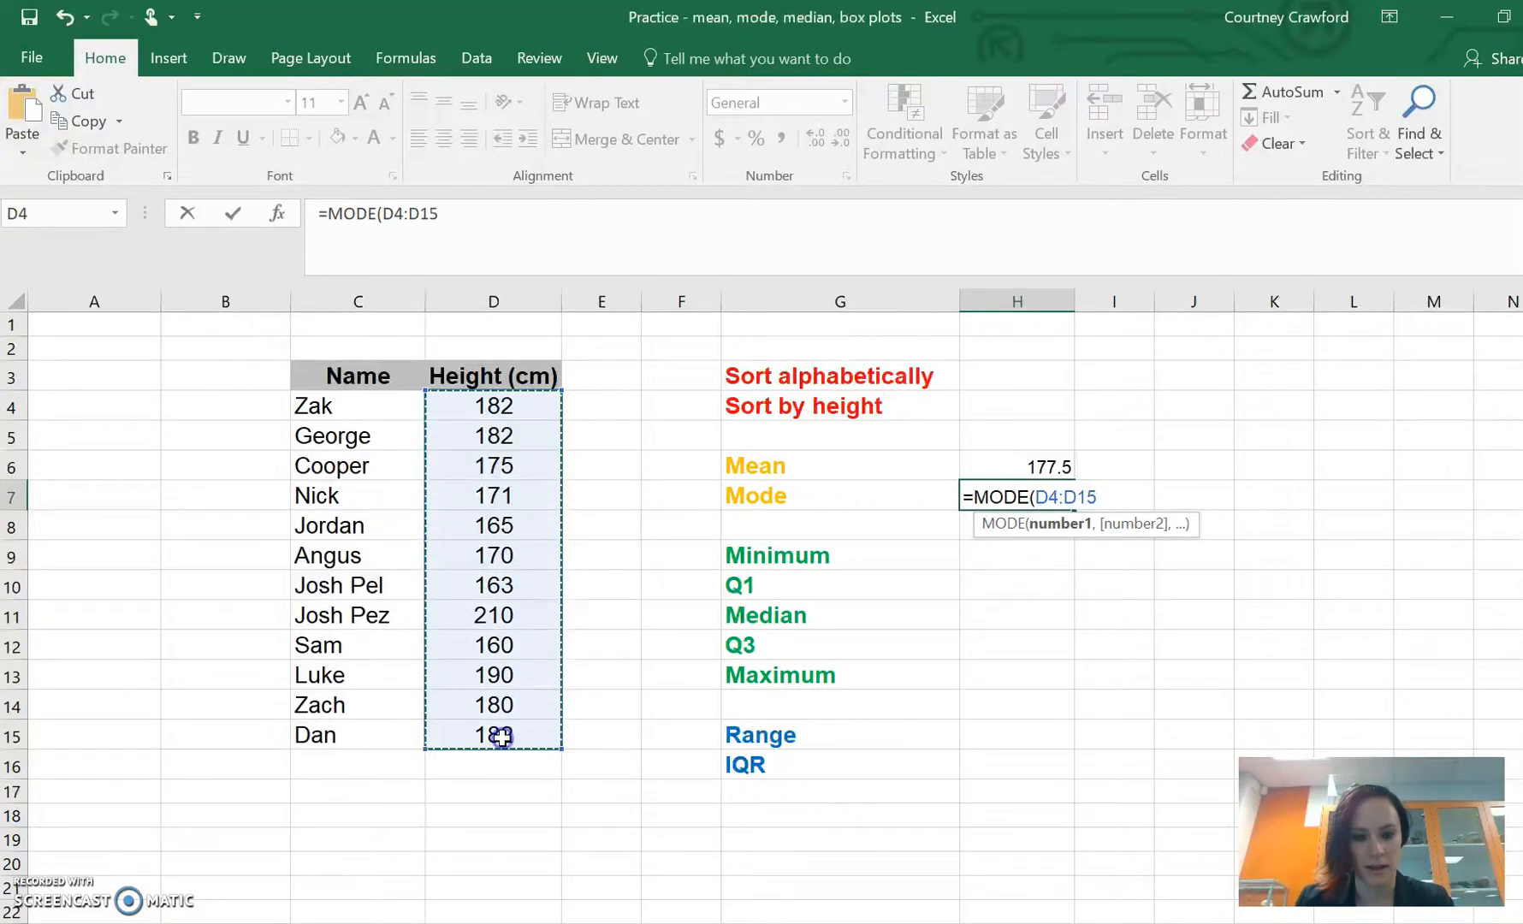
type(")")
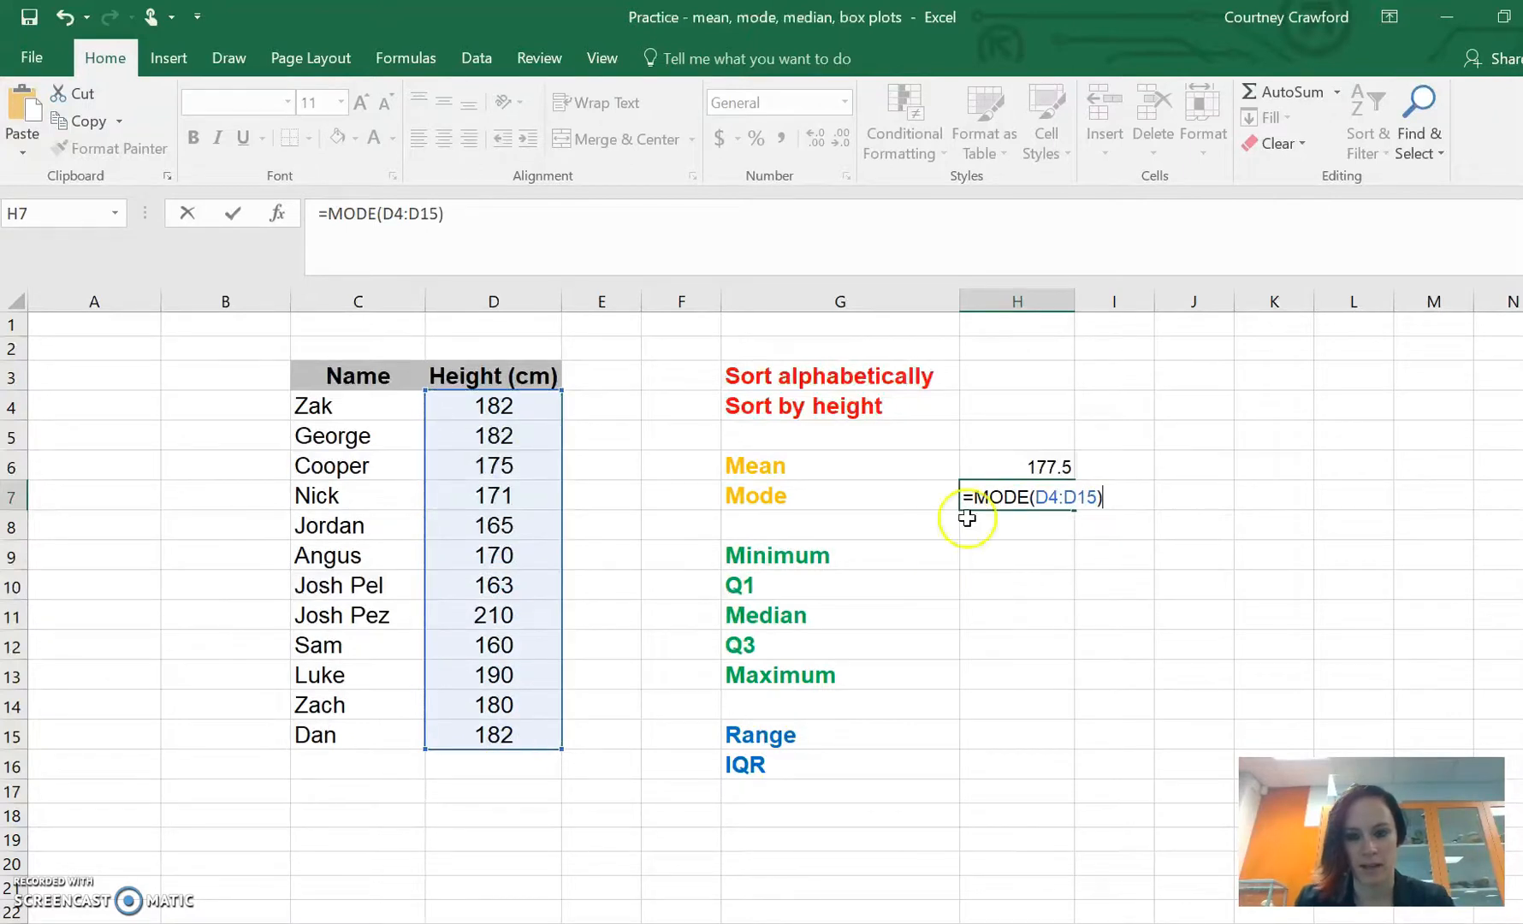
key("Return")
left_click(1057, 498)
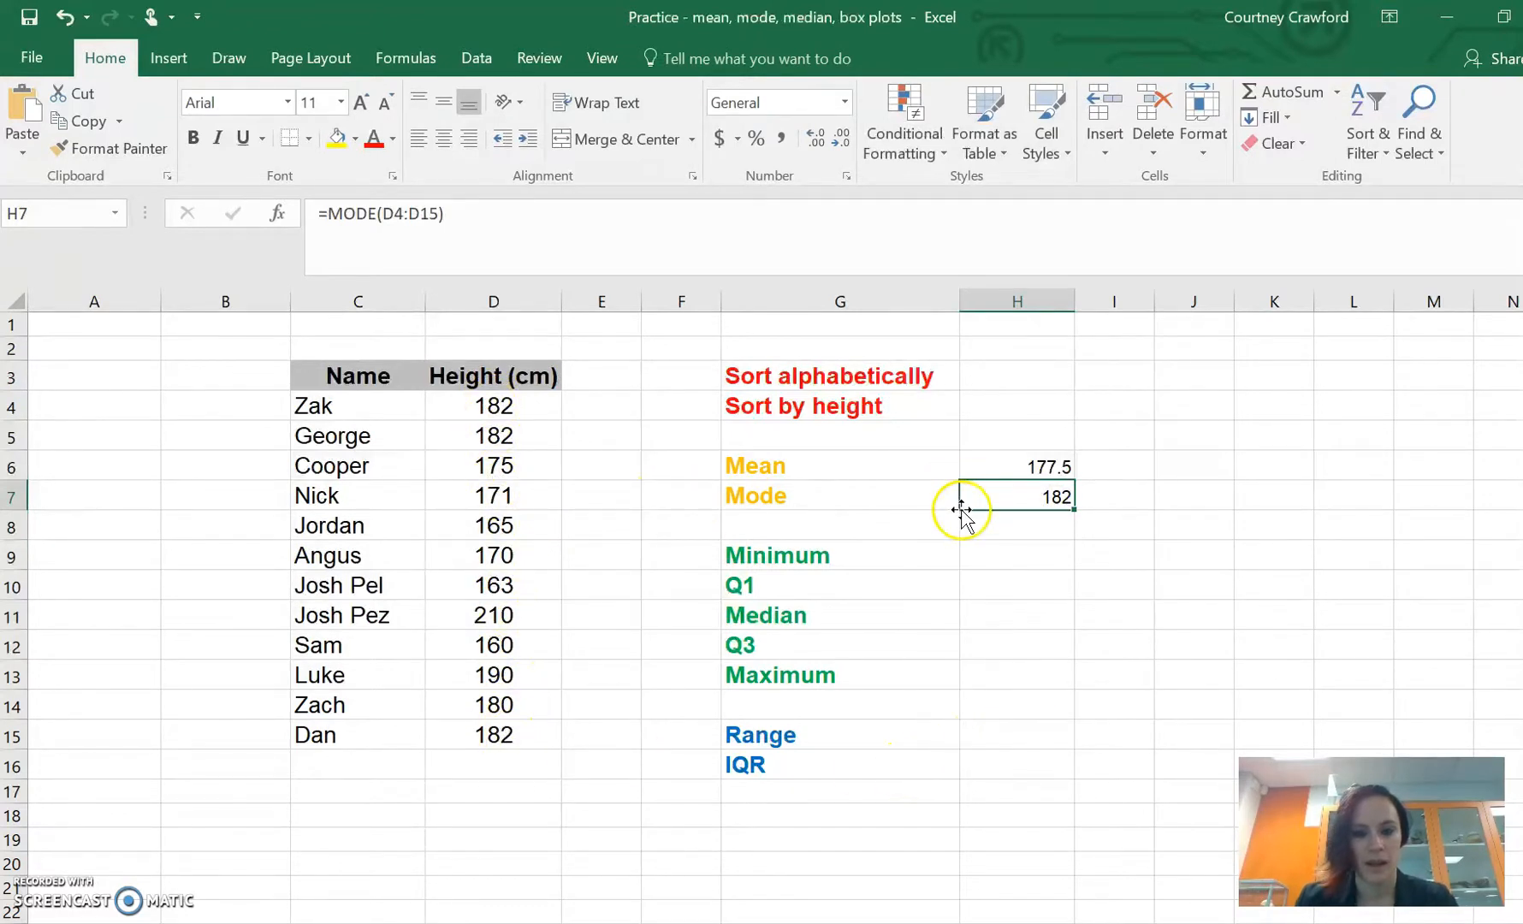
- Enter =MIN(D4:D15) beside Minimum, giving 160
left_click(999, 555)
left_click_drag(794, 555, 797, 675)
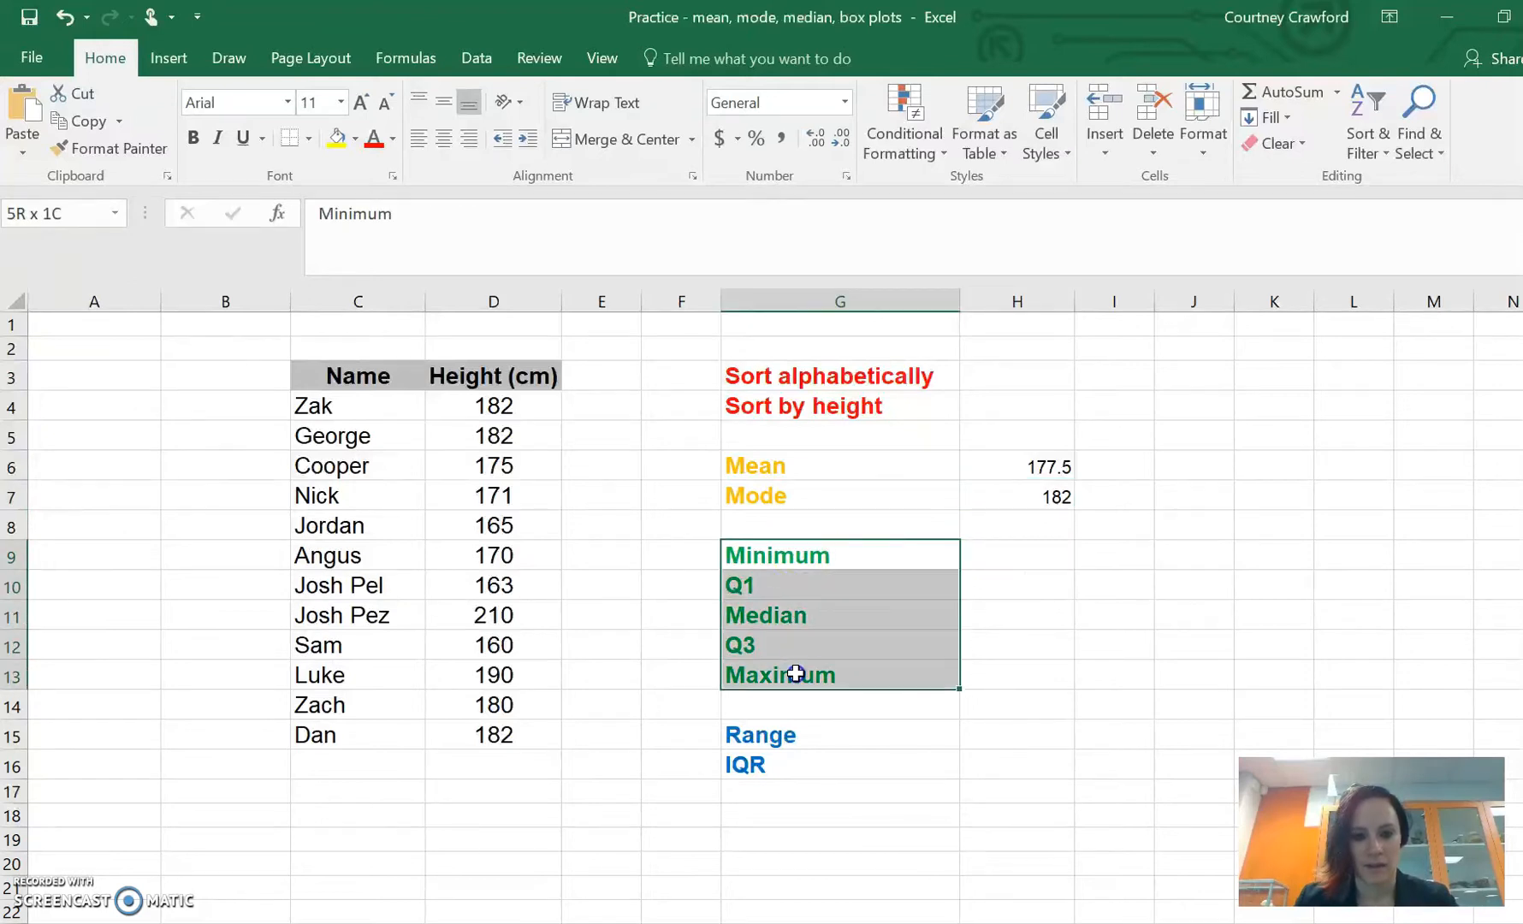
left_click(874, 555)
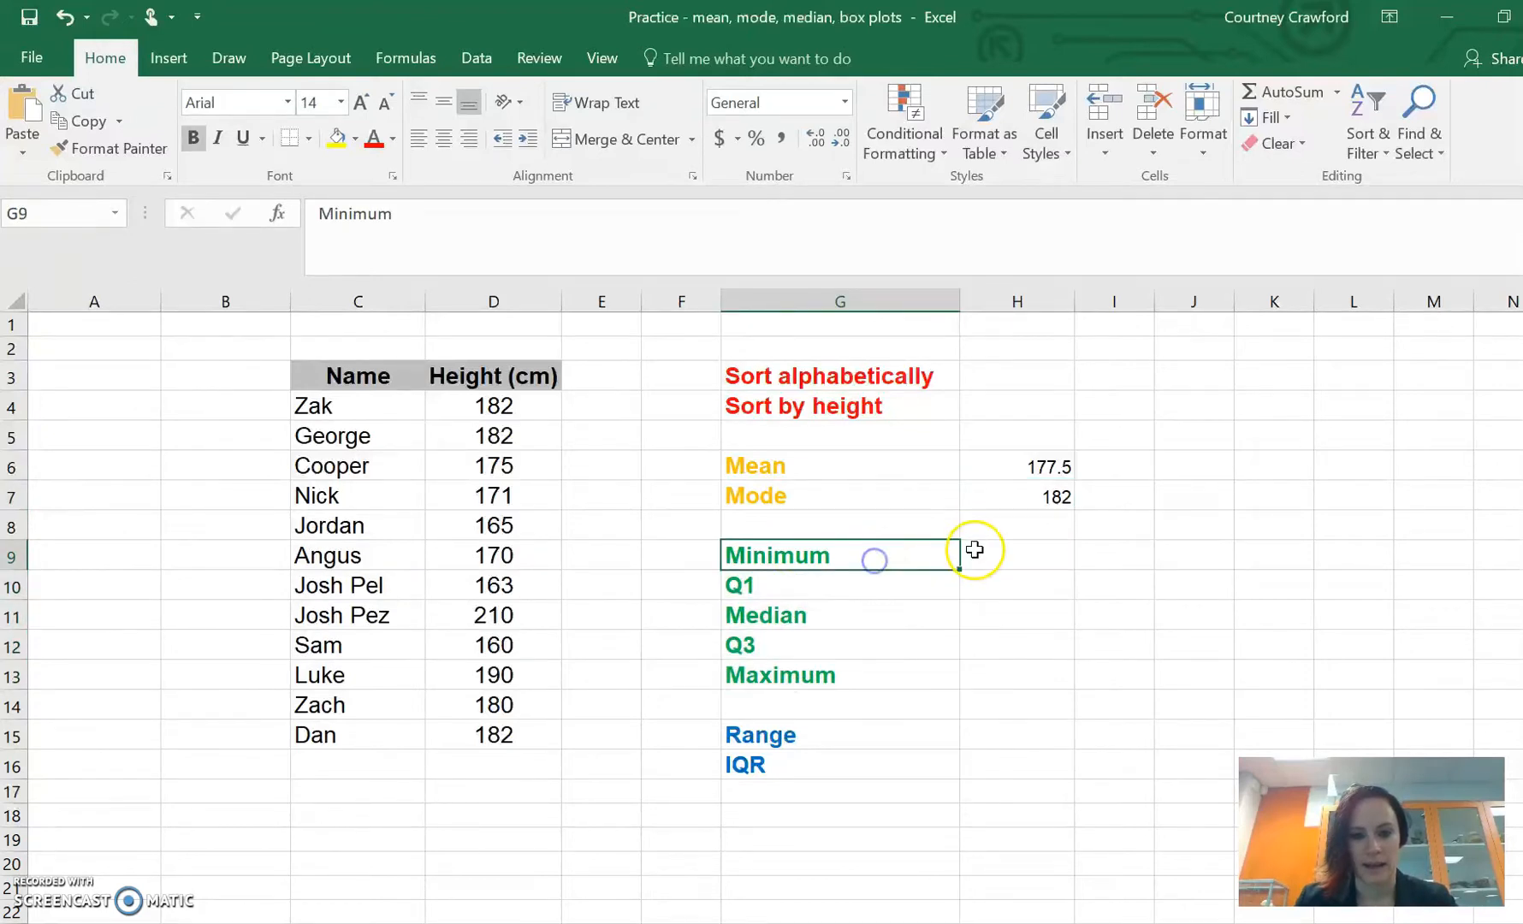
left_click(1011, 559)
type("=m")
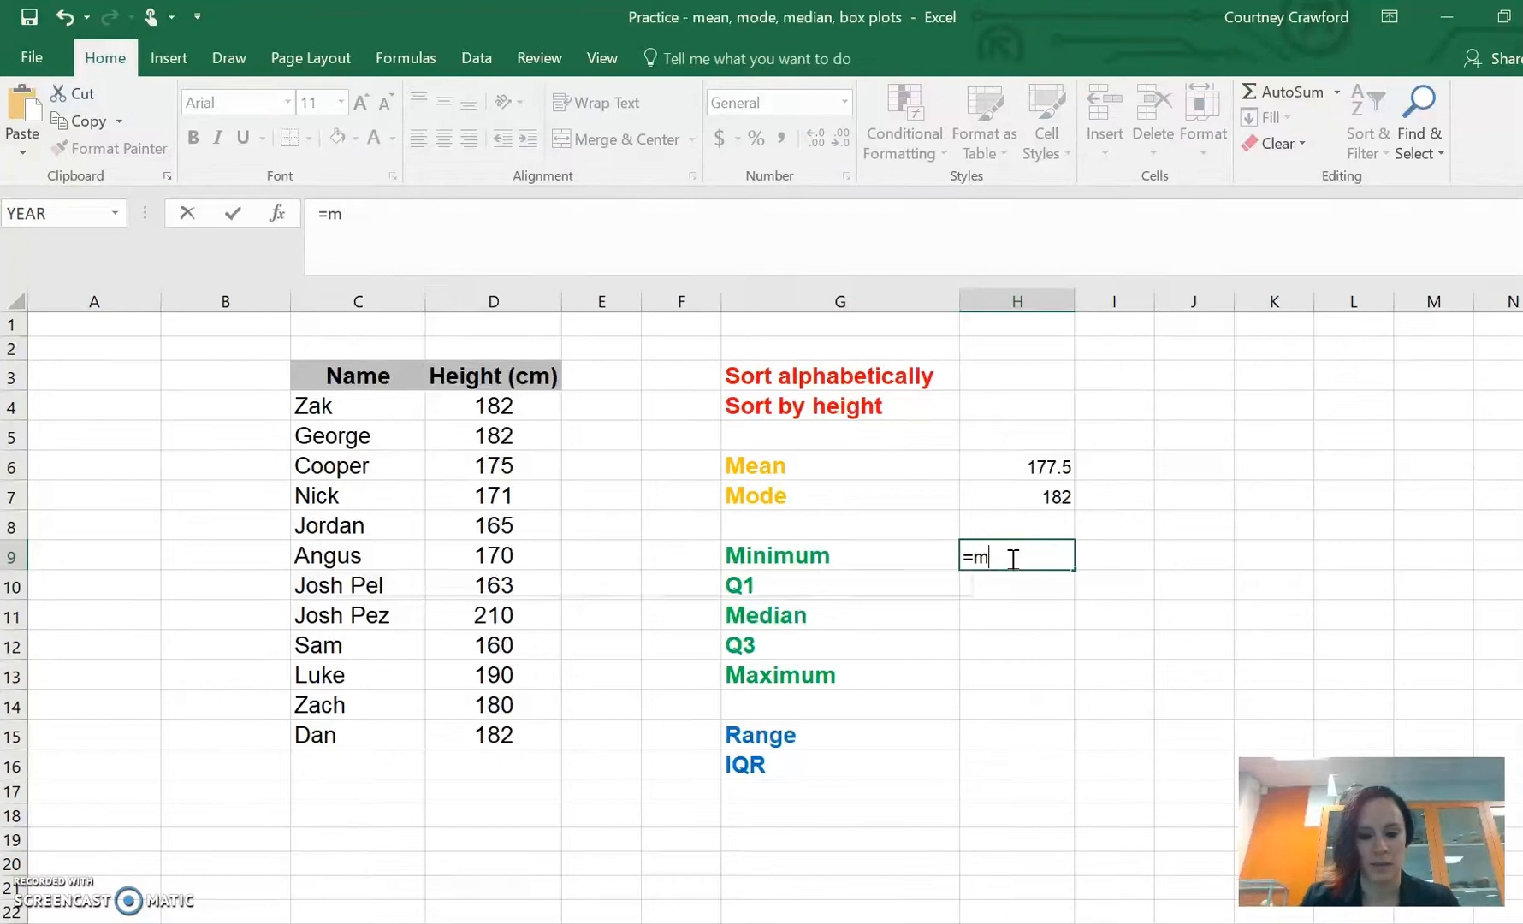
type("in")
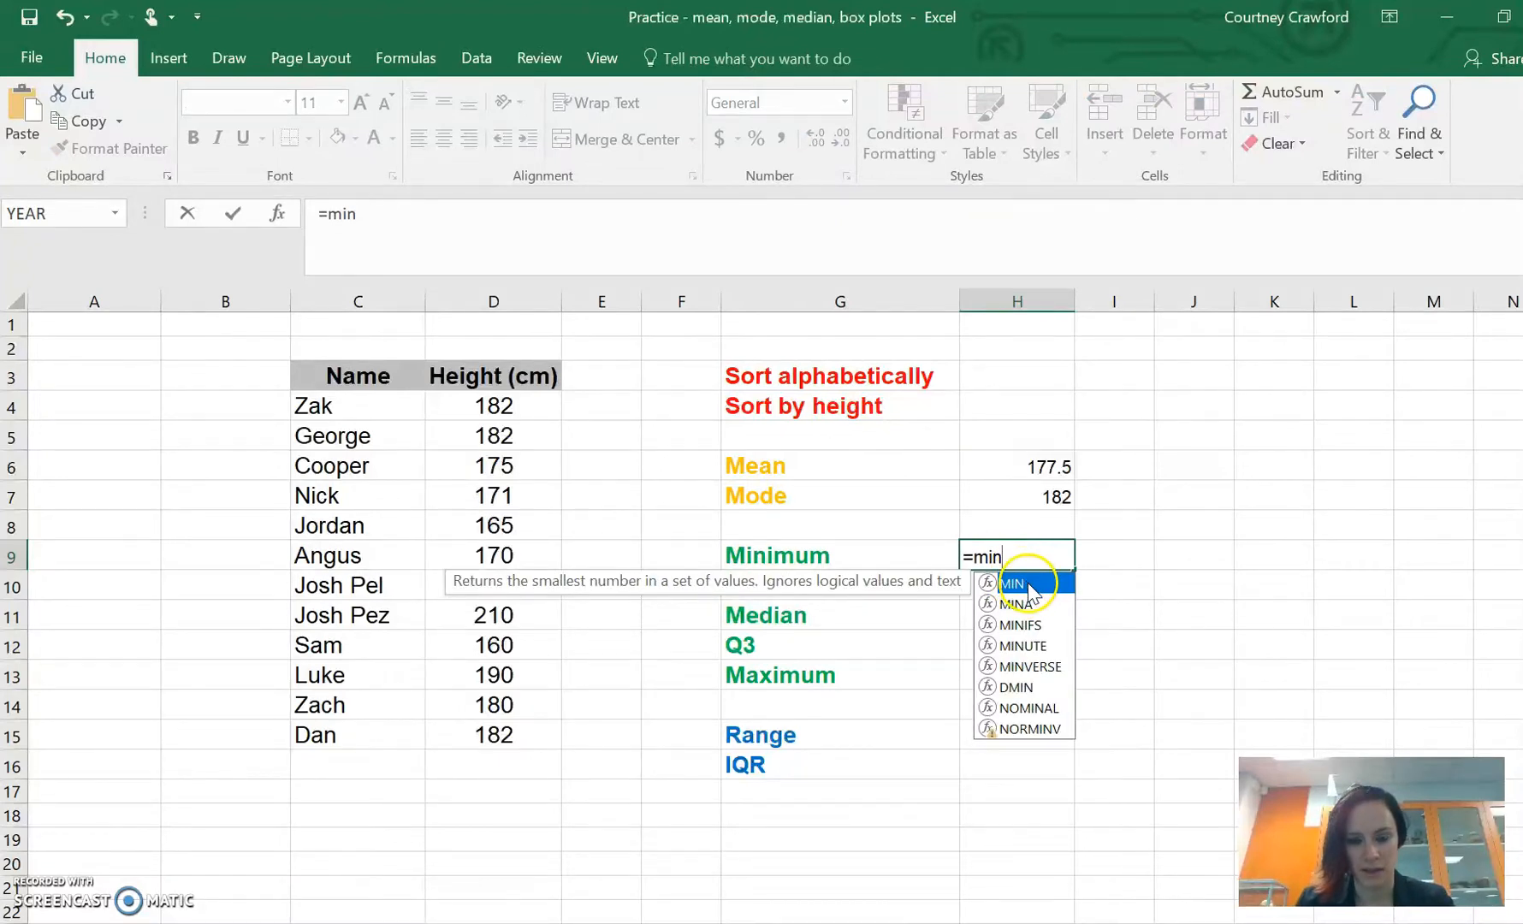
double_click(1028, 583)
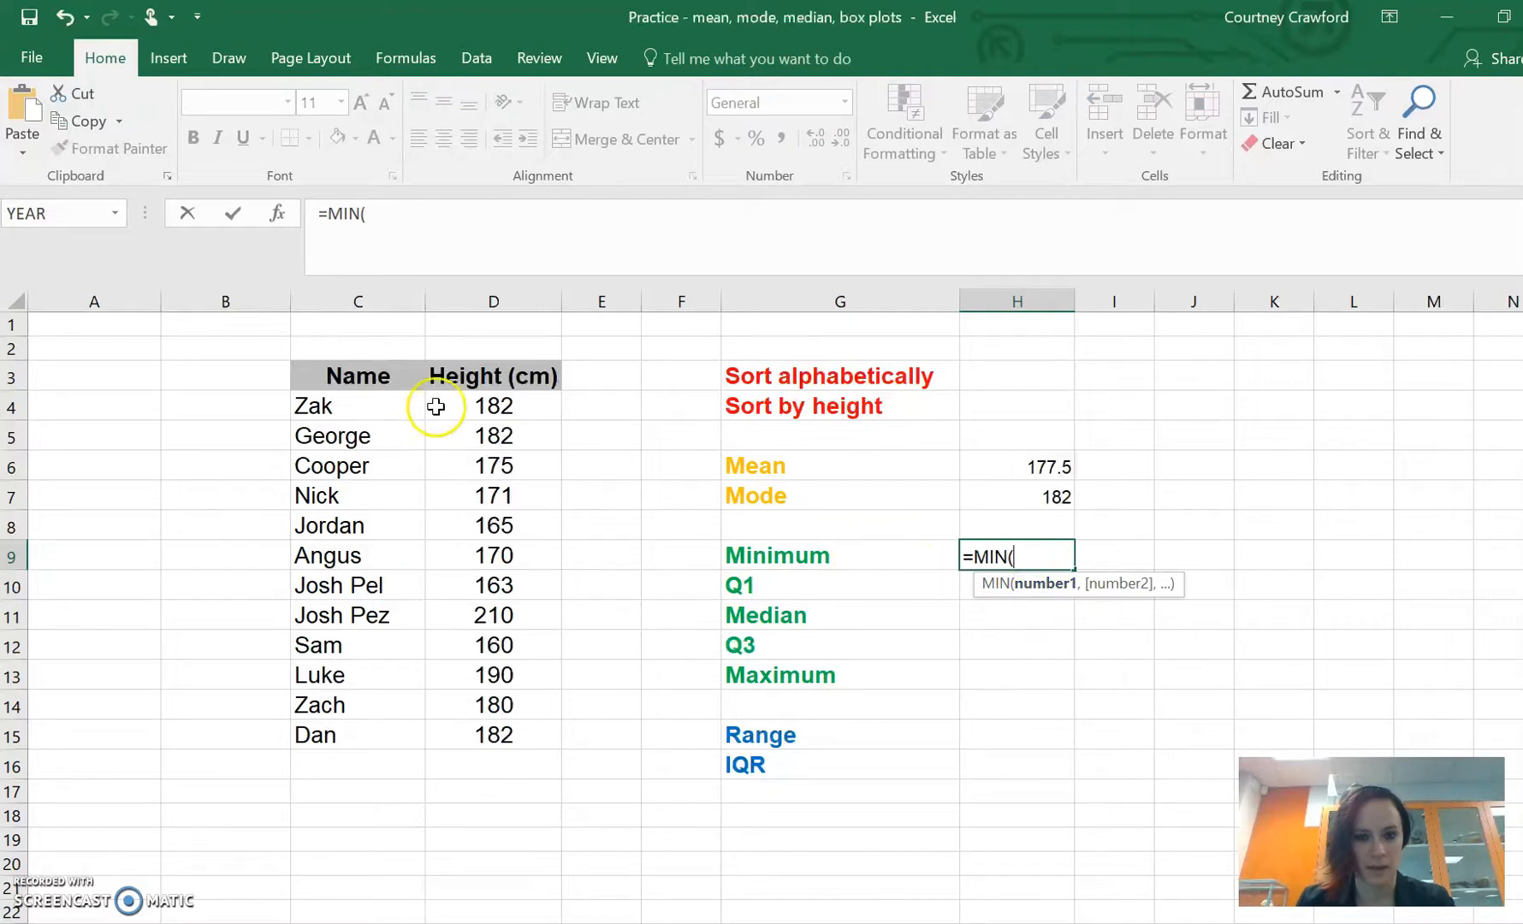
left_click_drag(492, 407, 491, 741)
type("D4:D15)")
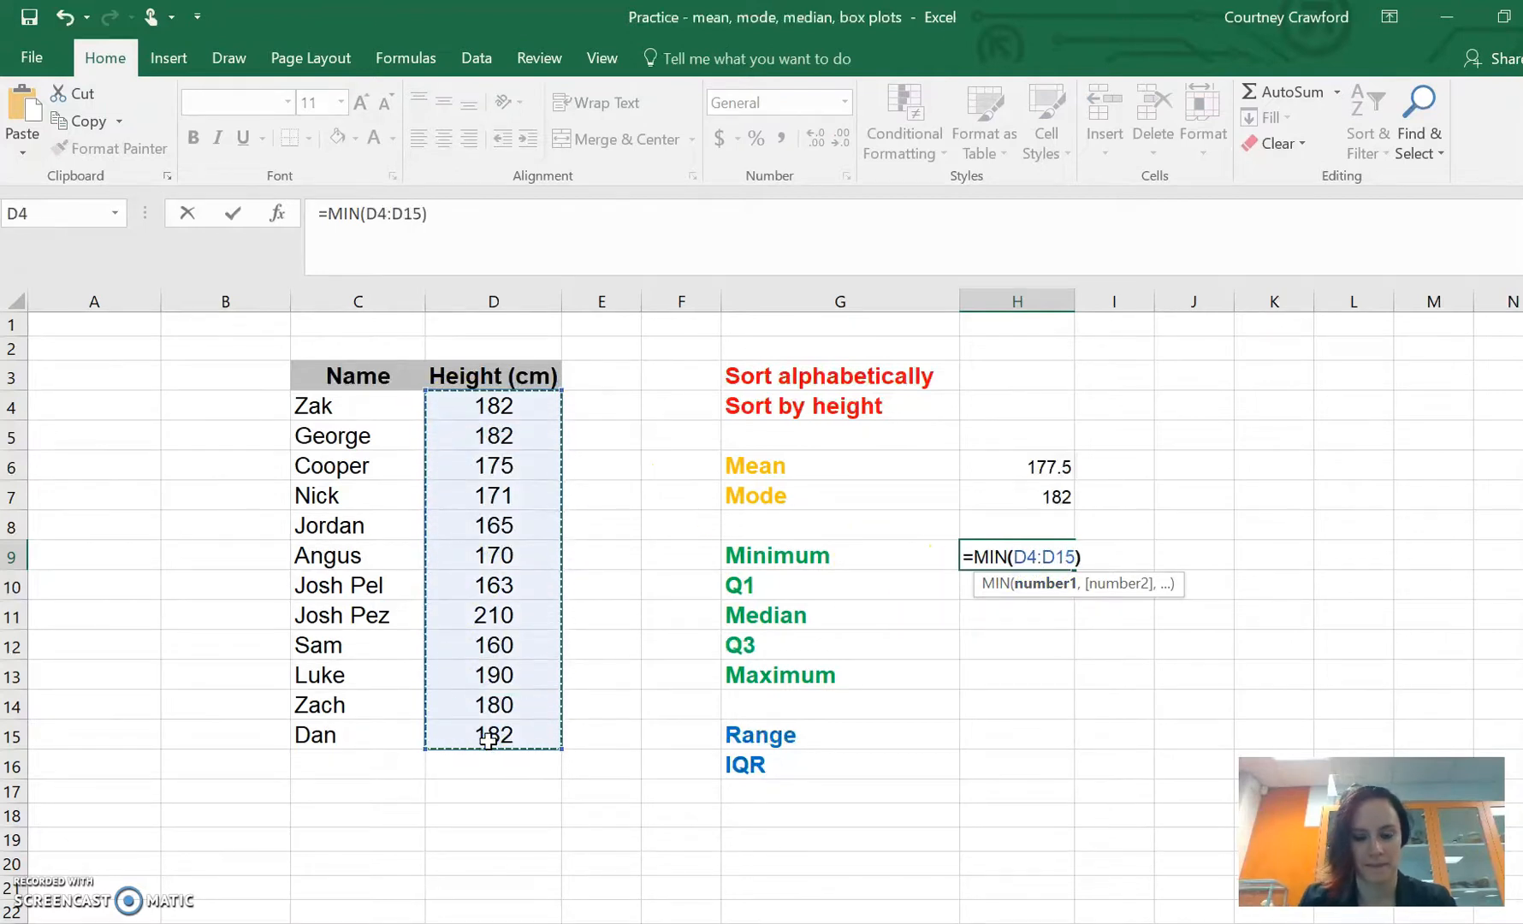
key("Return")
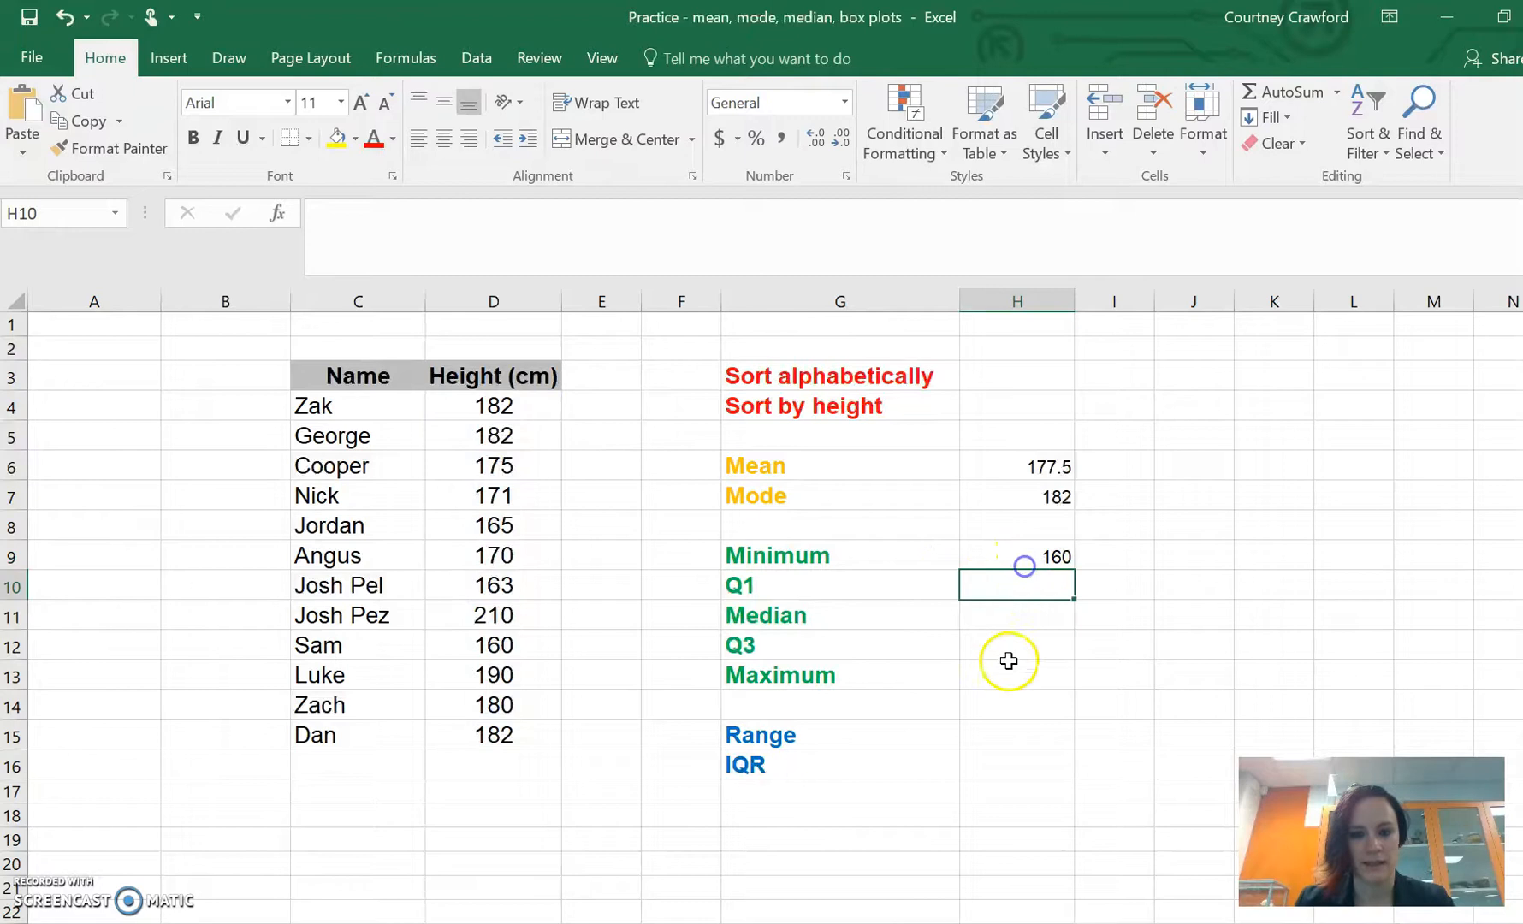
- Enter =MAX(D4:D15) beside Maximum, giving 210
left_click(1005, 677)
type("=max")
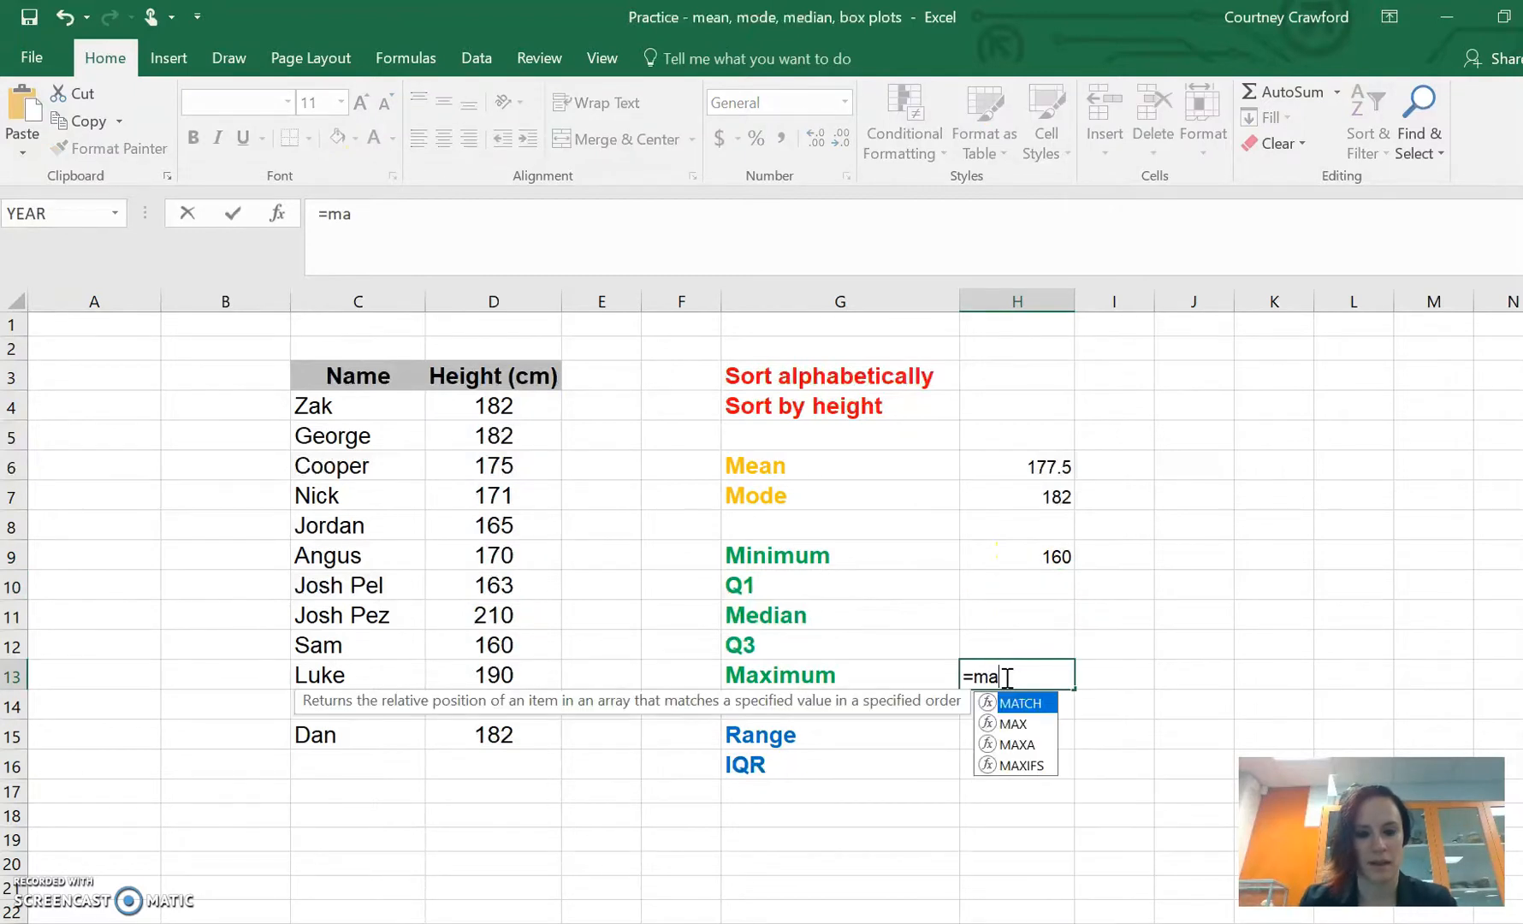
double_click(1015, 705)
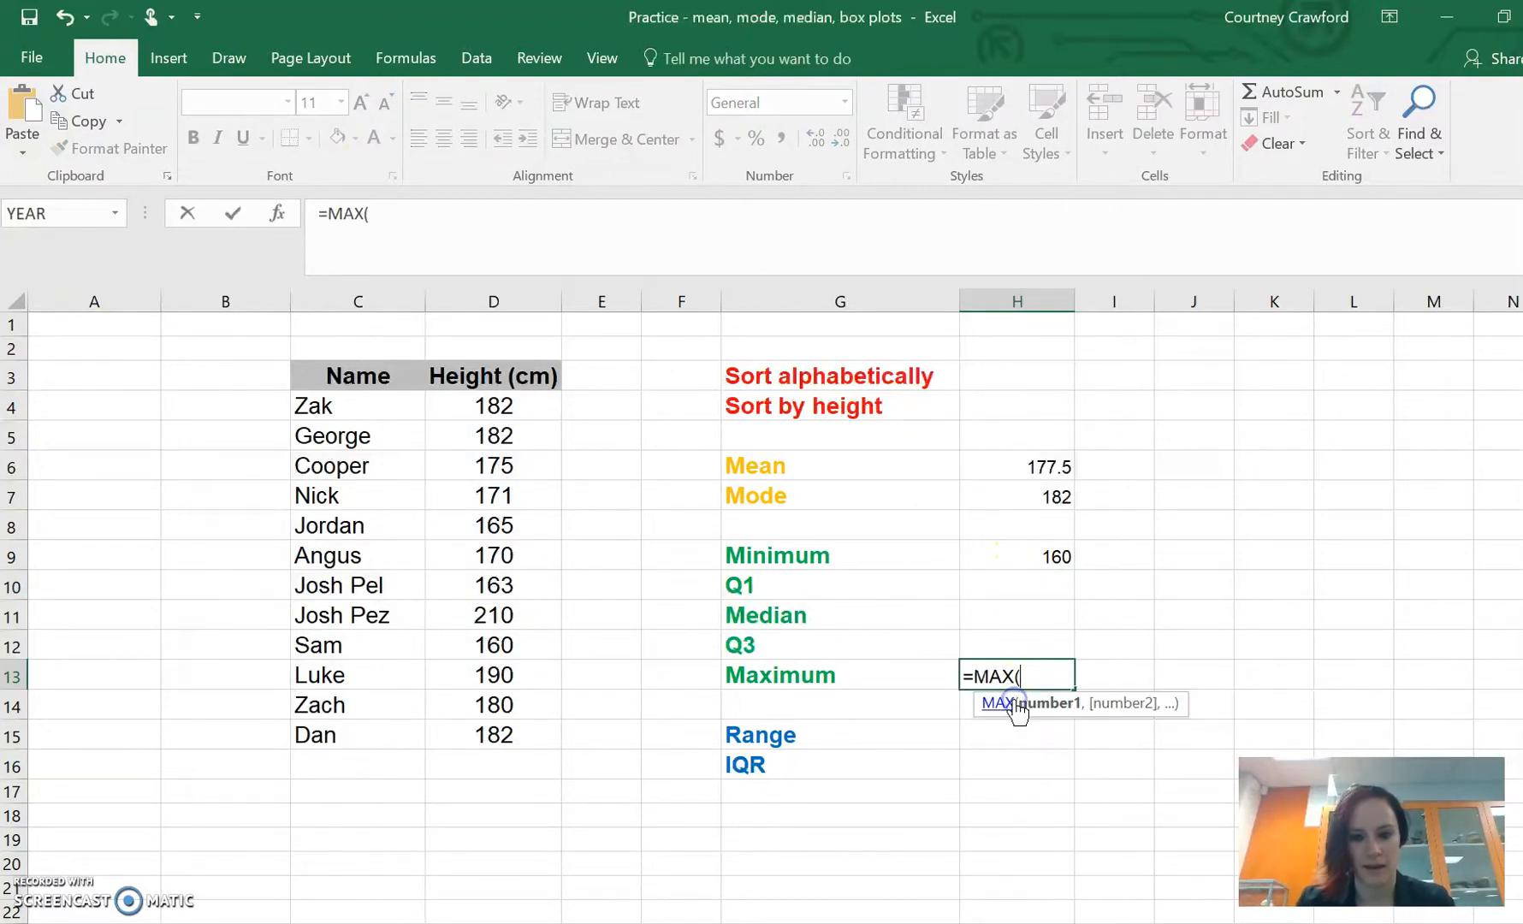
left_click_drag(493, 407, 506, 732)
type("D4:D15")
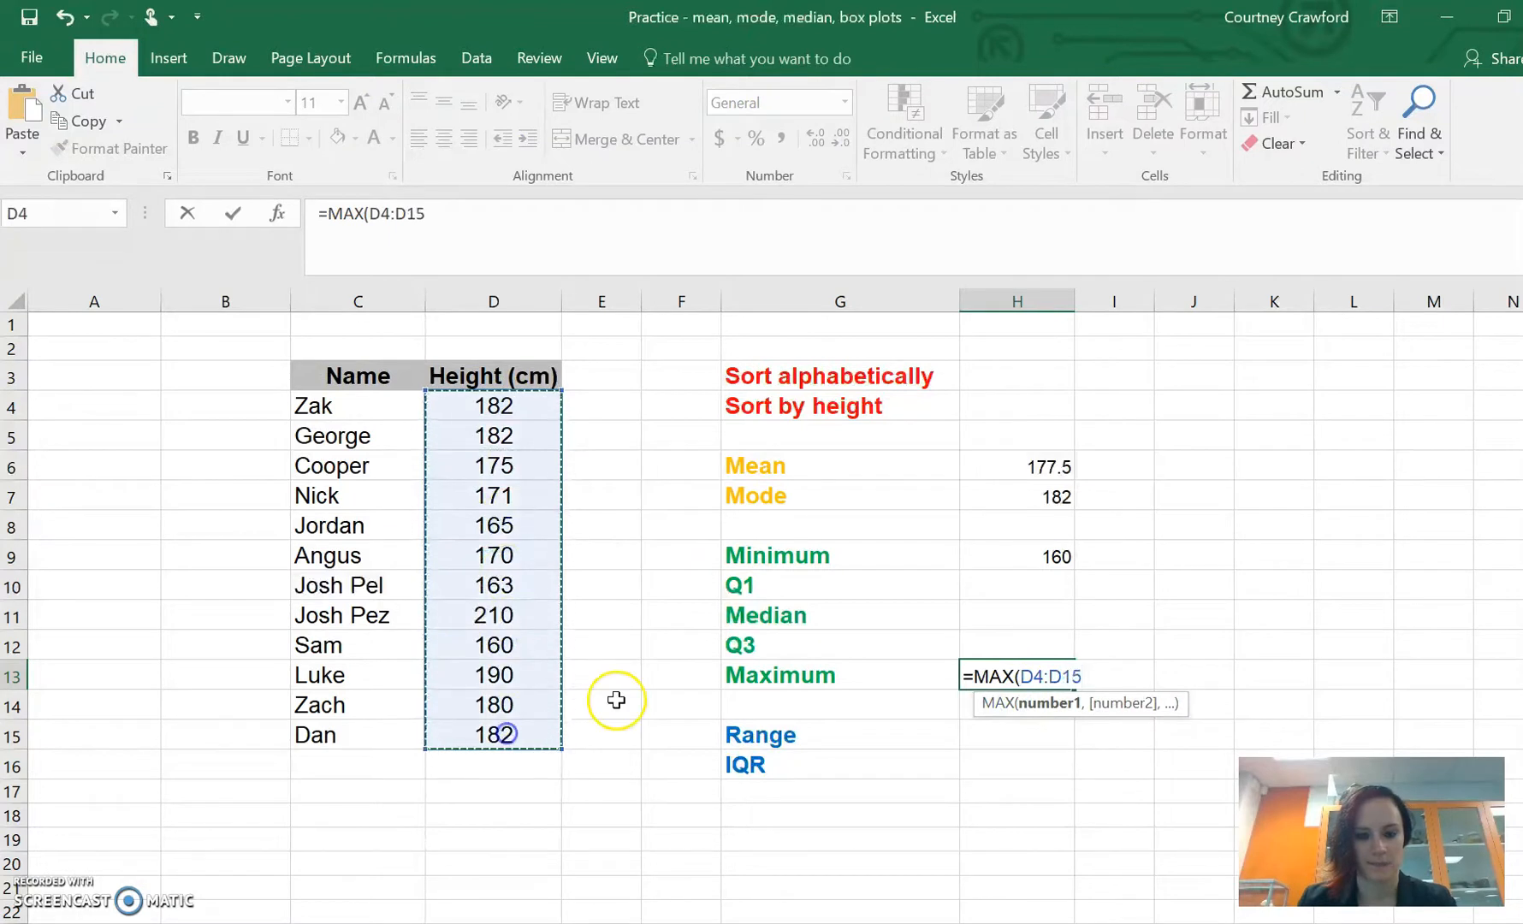
type(")")
key("Return")
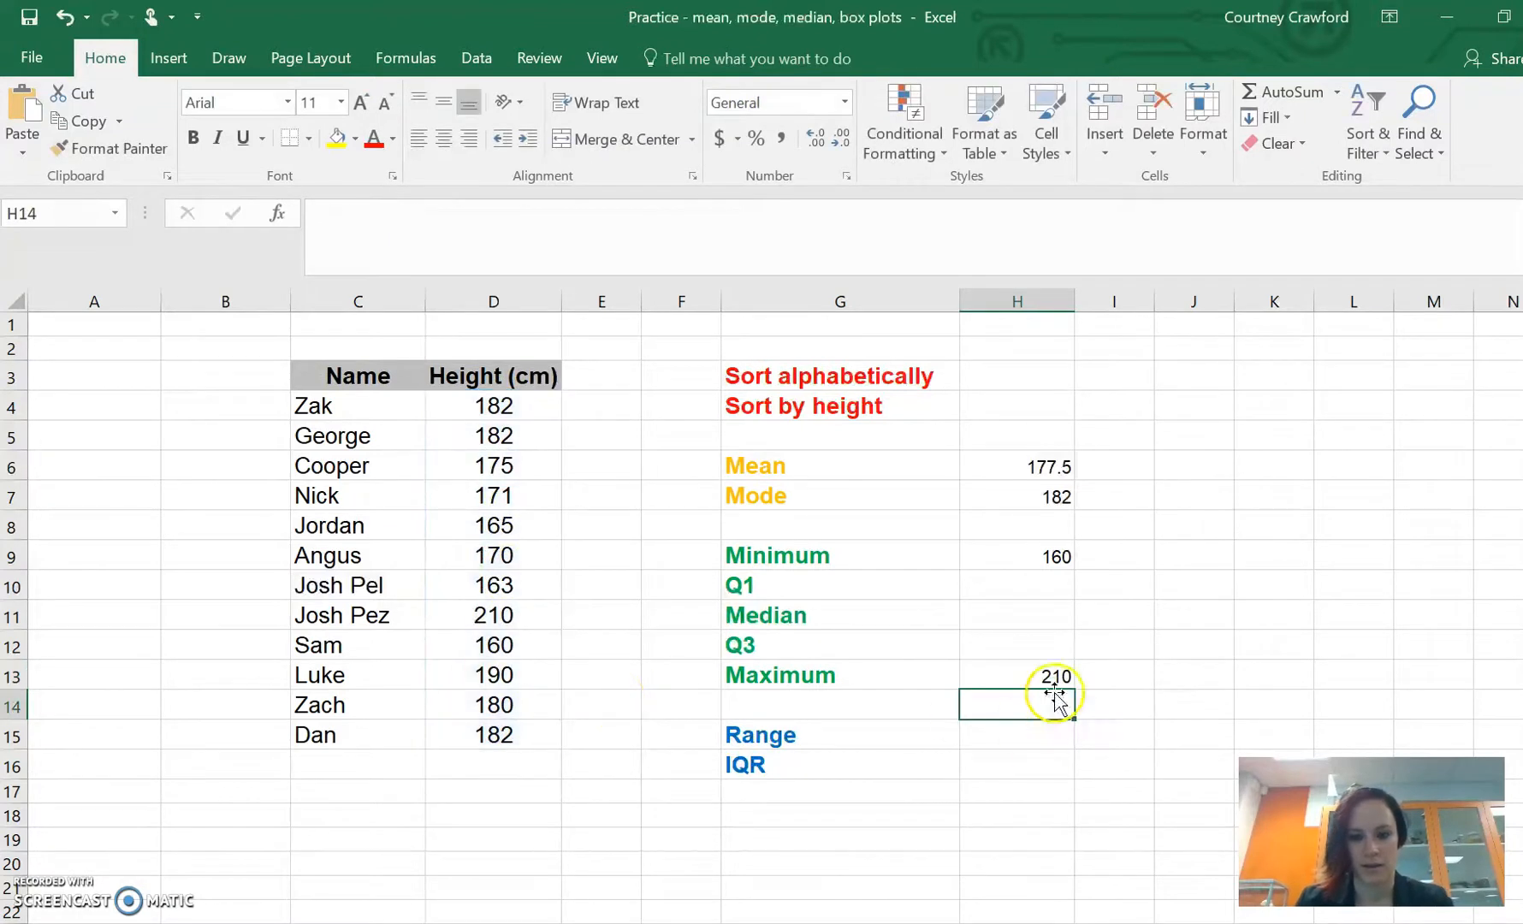
left_click(1047, 675)
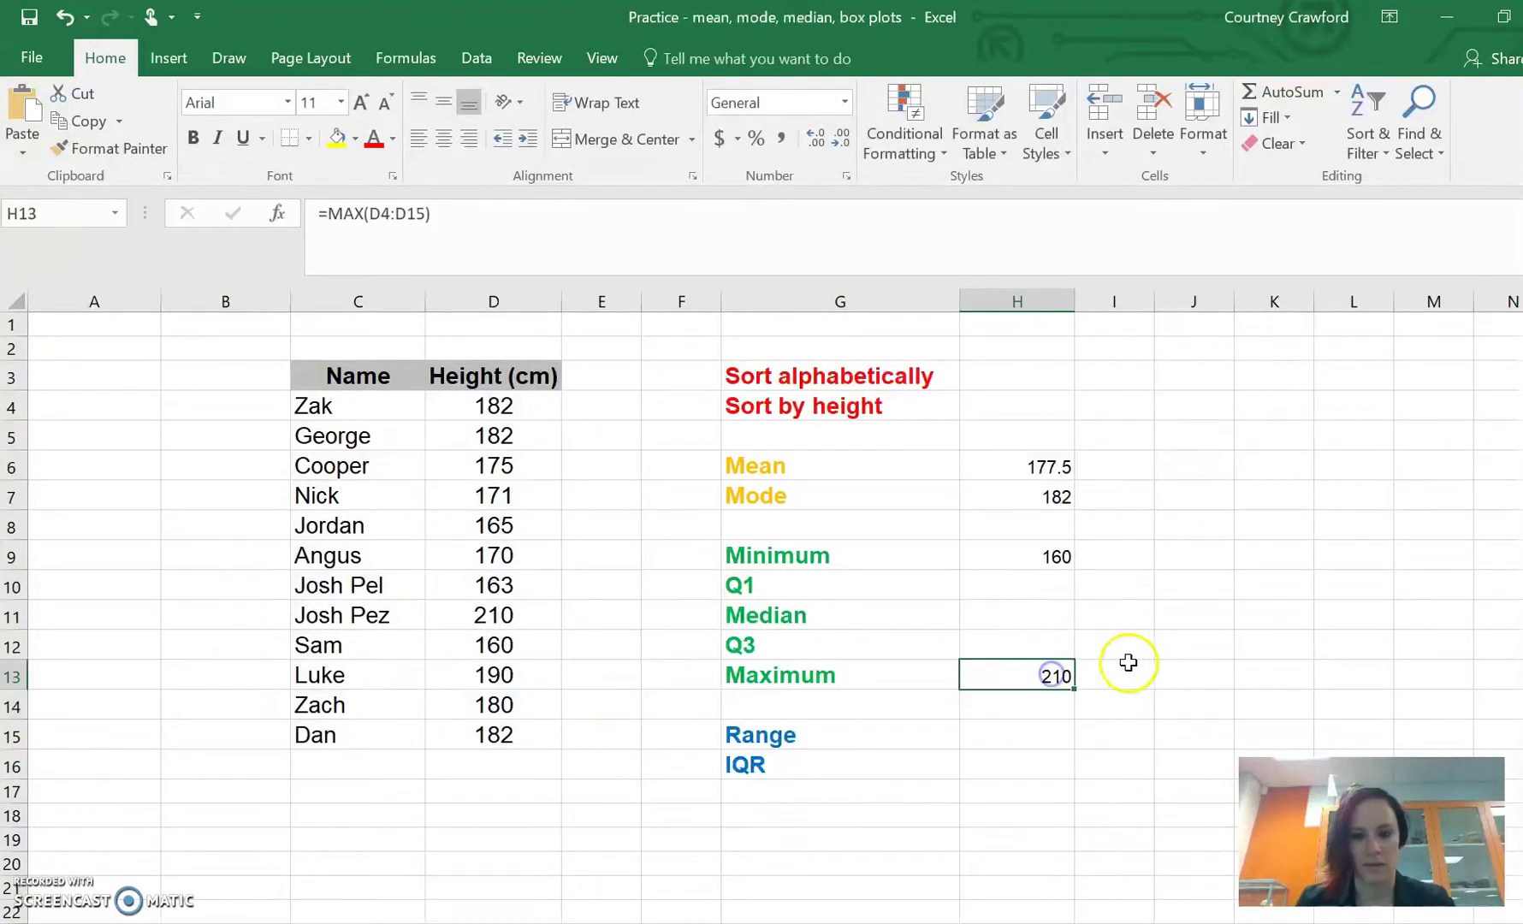
left_click(1054, 556)
left_click(1042, 616)
type("=")
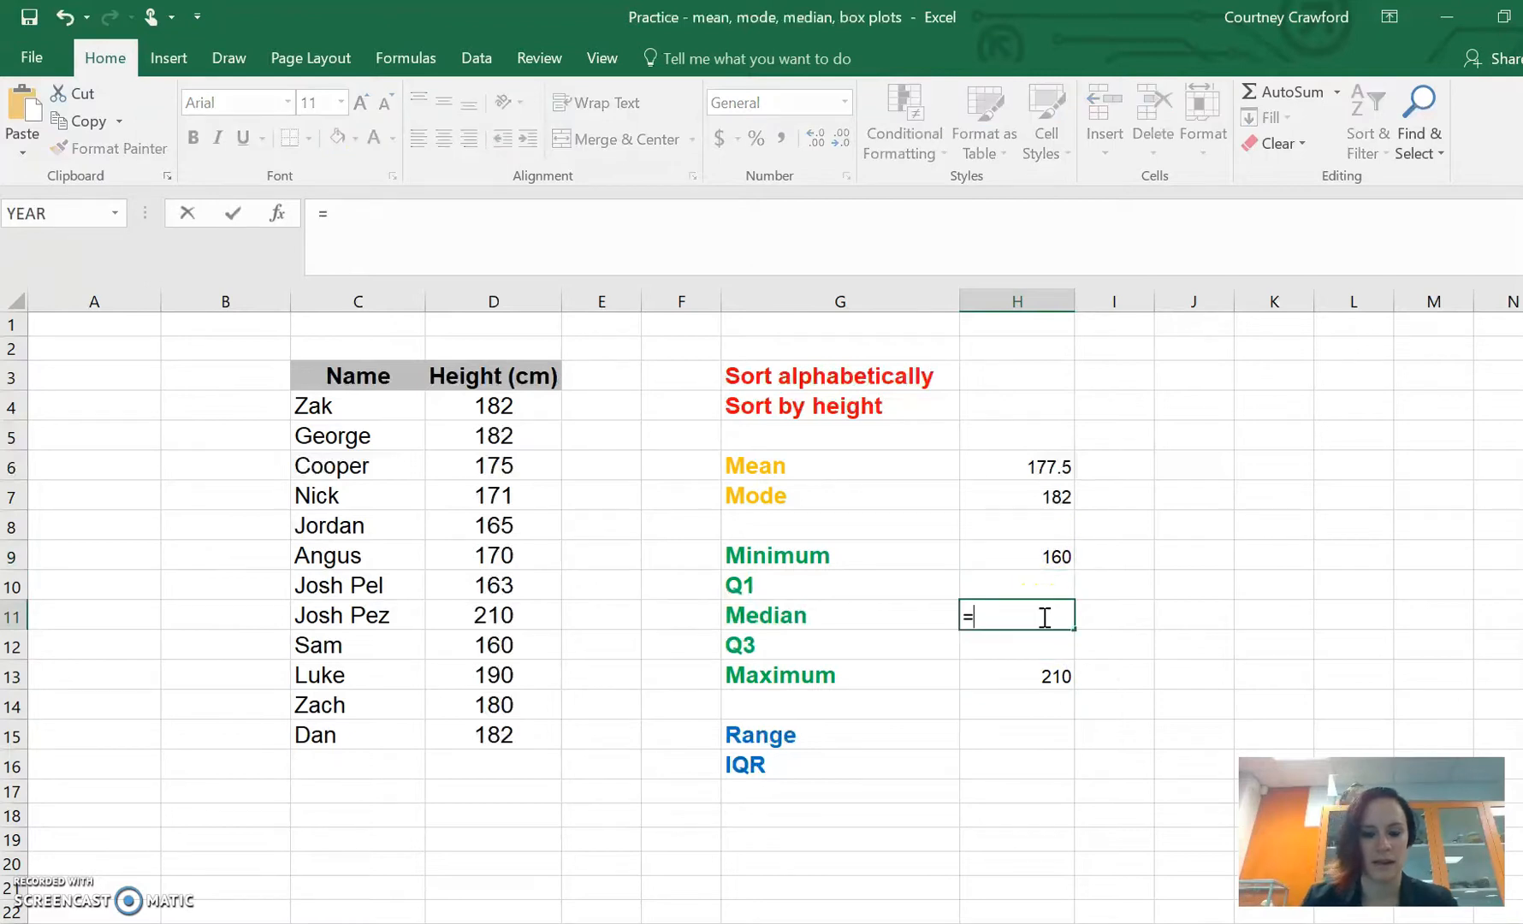
type("med")
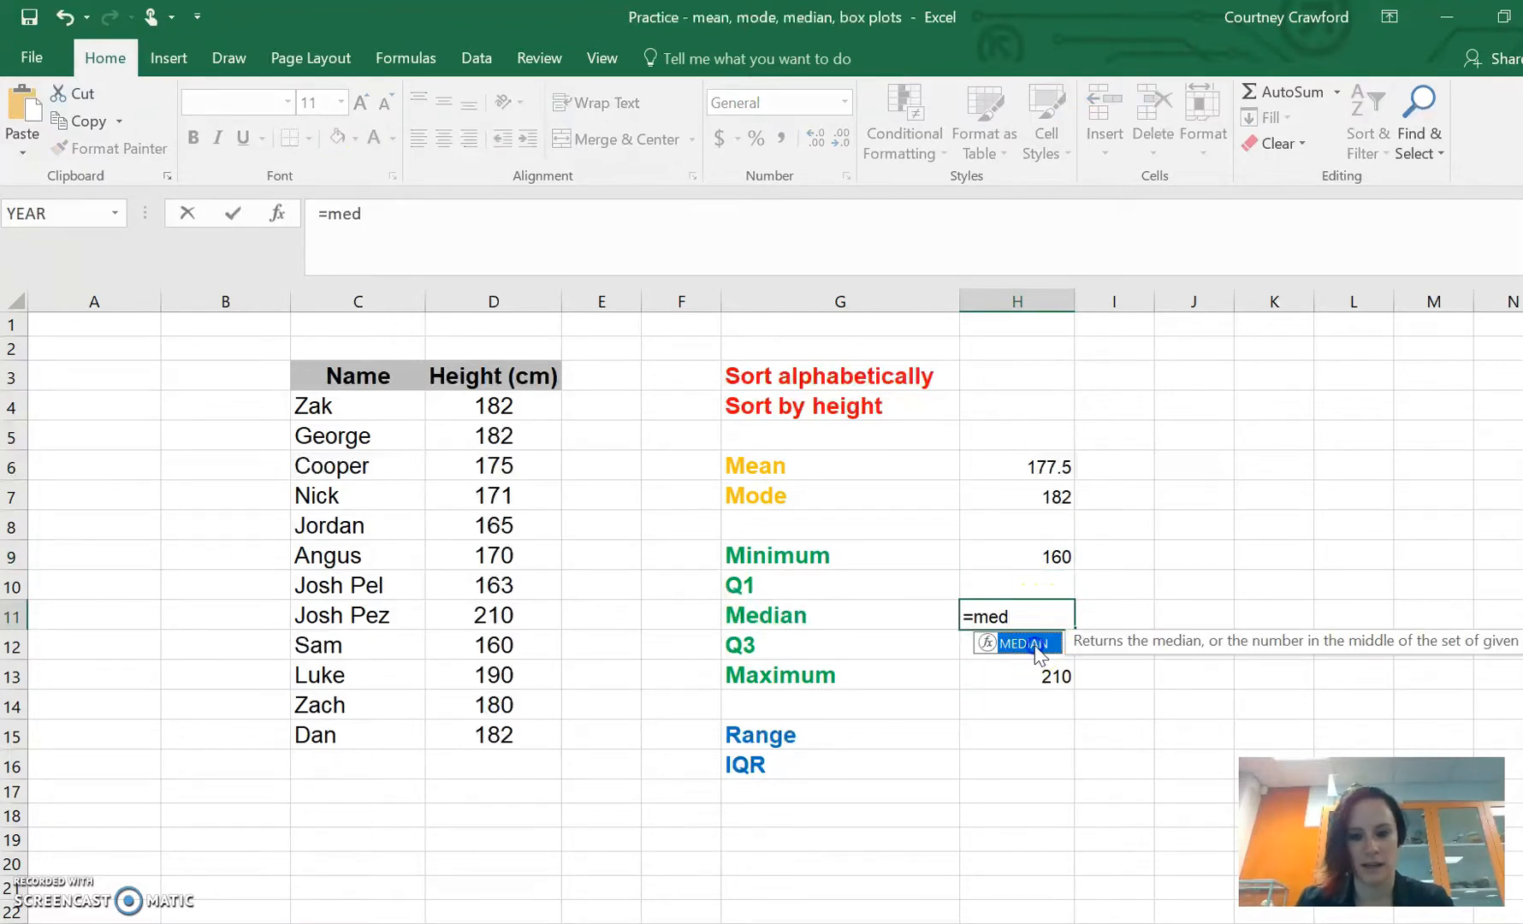
- Enter =MEDIAN(D4:D15) beside Median, giving 177.5
double_click(1026, 644)
mouse_move(492, 406)
left_mouse_down()
mouse_move(531, 473)
mouse_move(492, 735)
left_mouse_up()
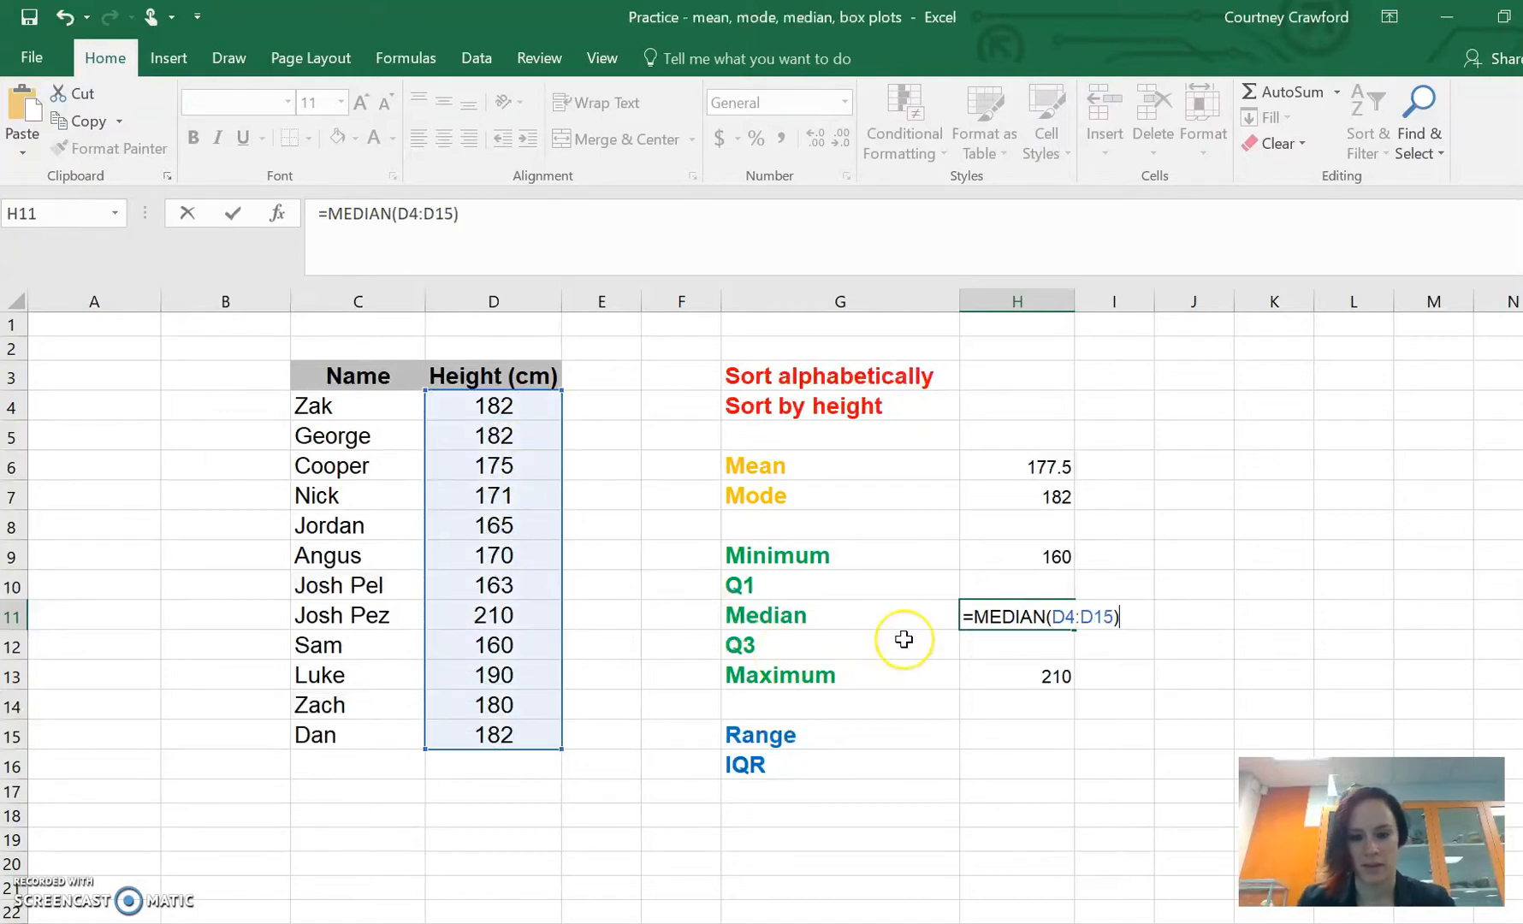
key("Return")
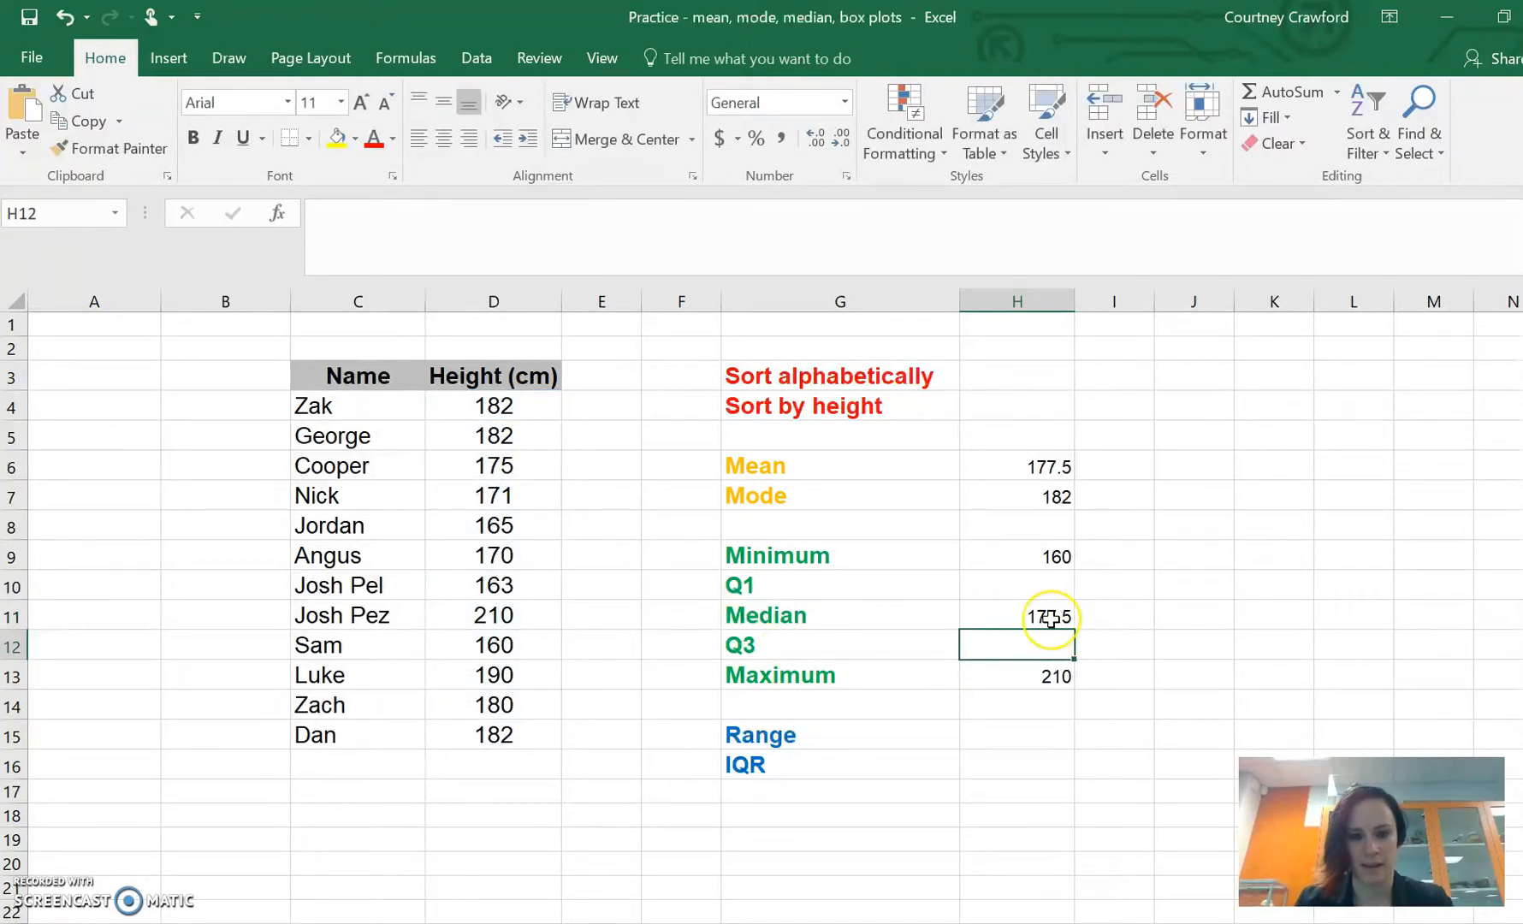
left_click(1050, 618)
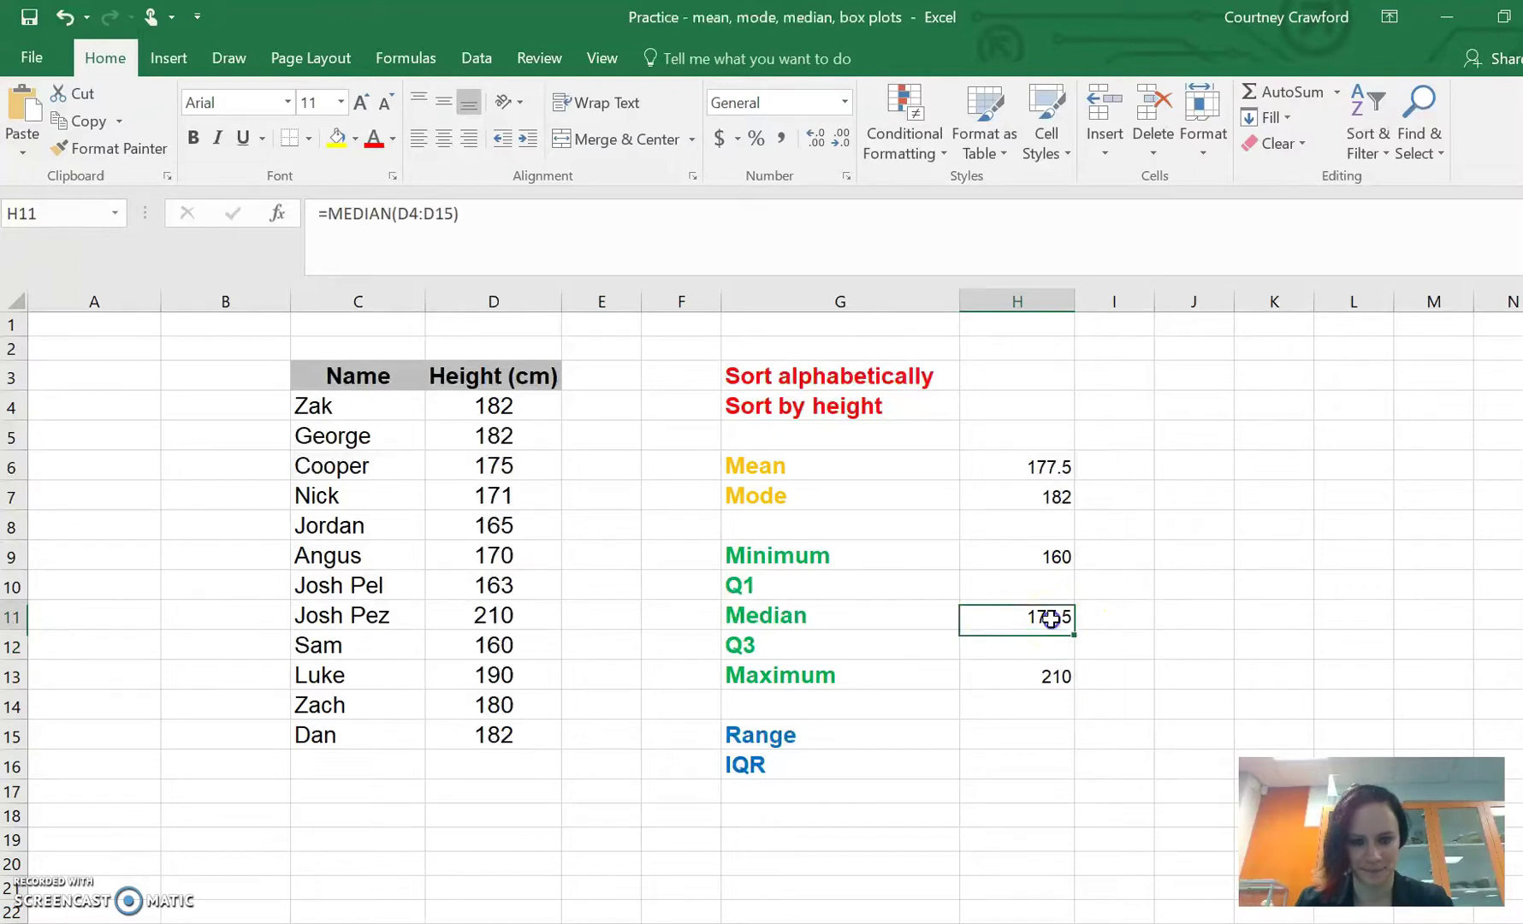
left_click(1014, 471)
left_click(993, 617)
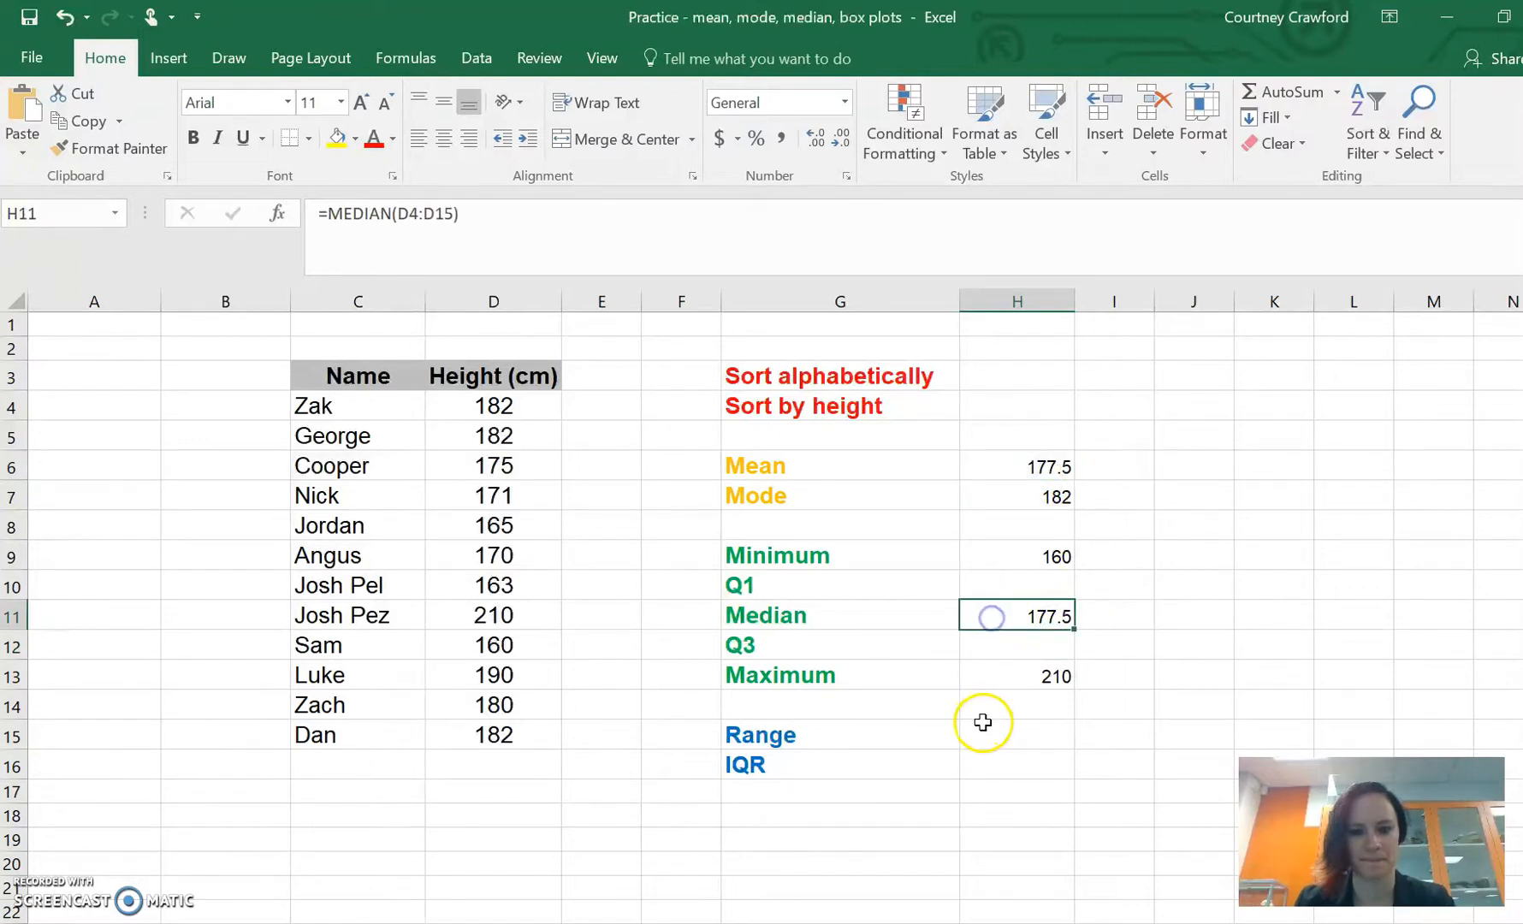
- Enter =H13-H9 beside Range so it shows 50, maximum minus minimum
left_click(1045, 557)
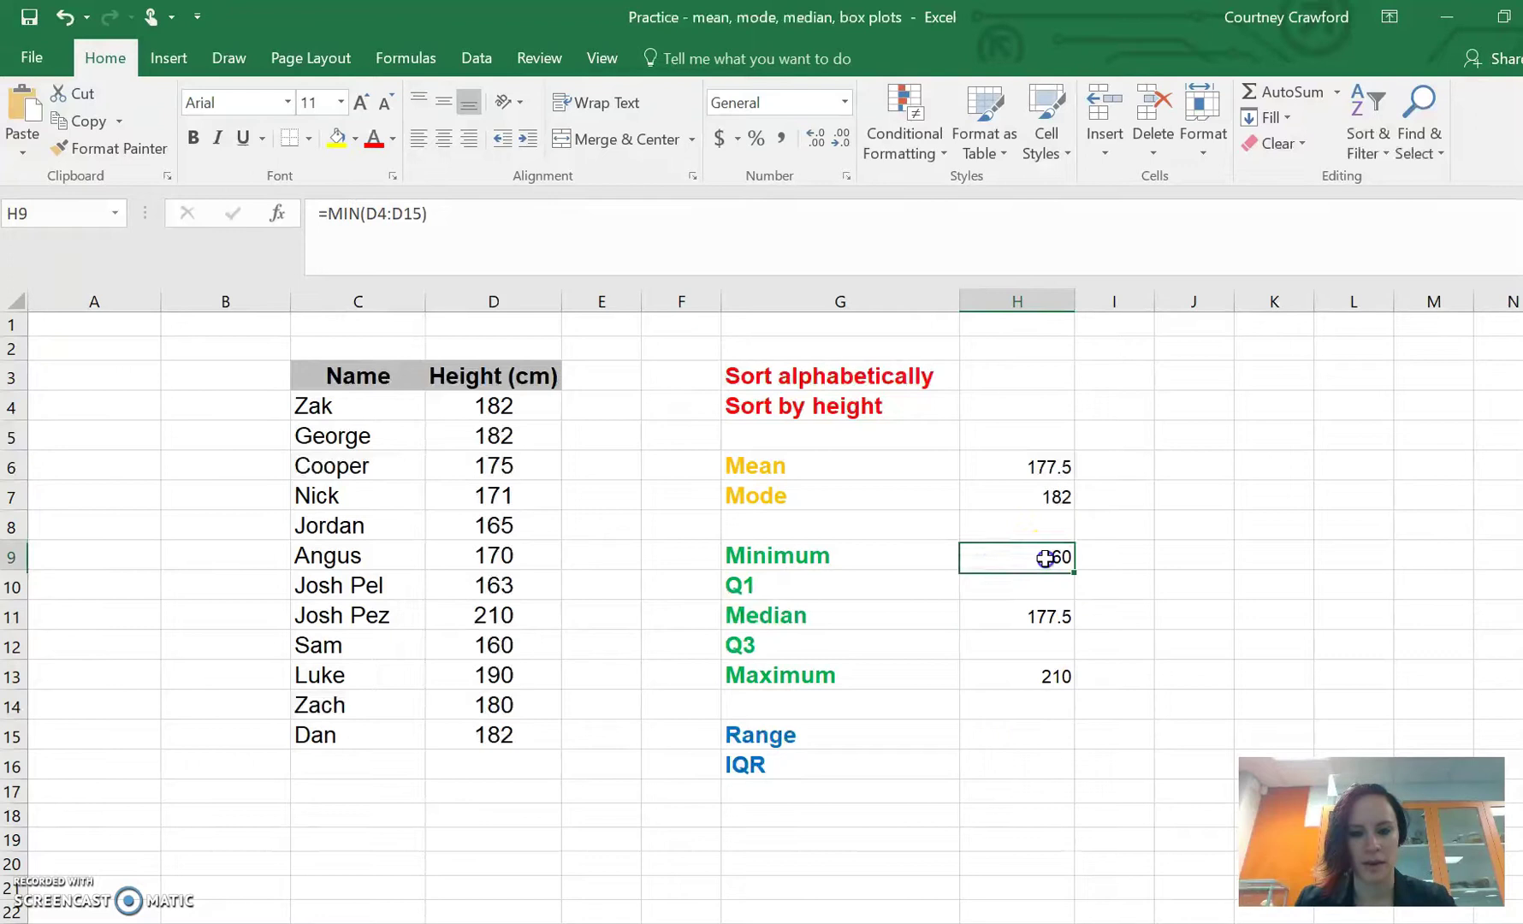
left_click(1053, 679)
left_click(1029, 733)
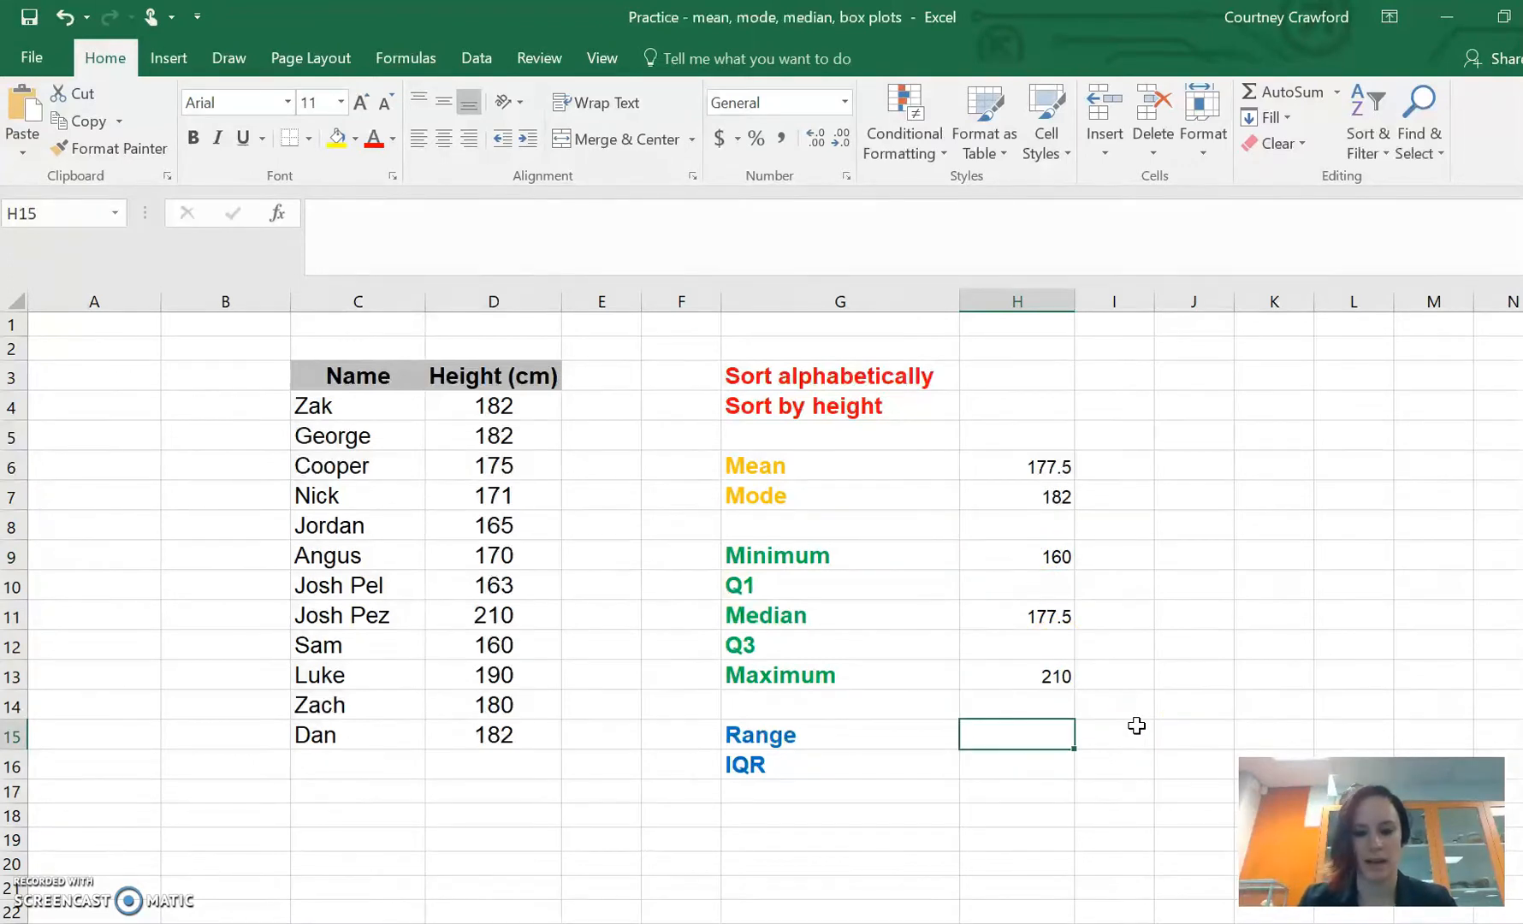
type("=")
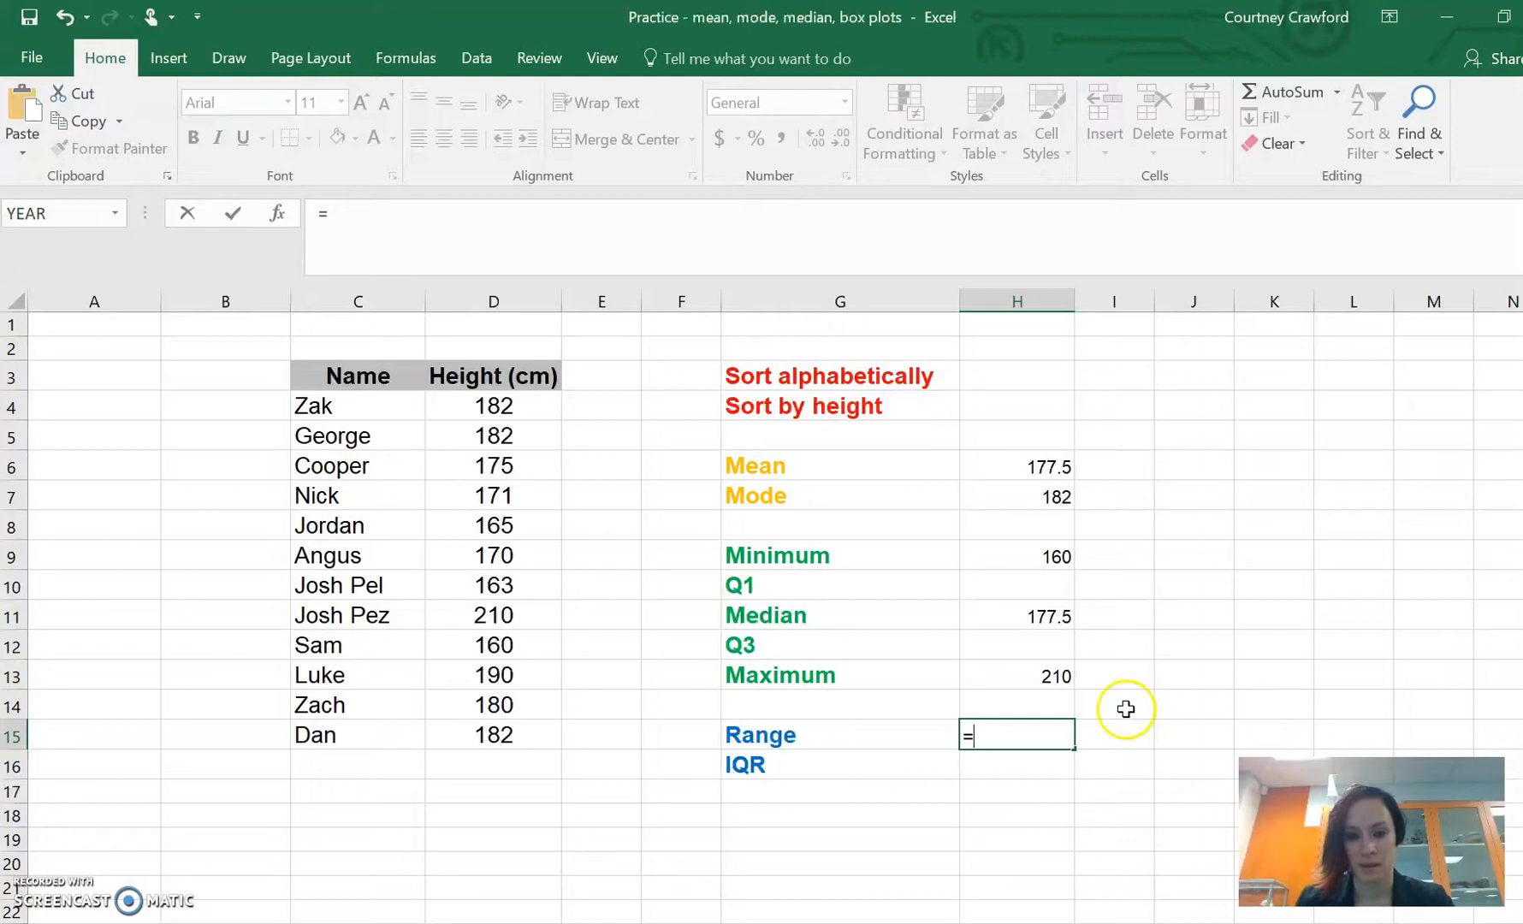
left_click(1036, 675)
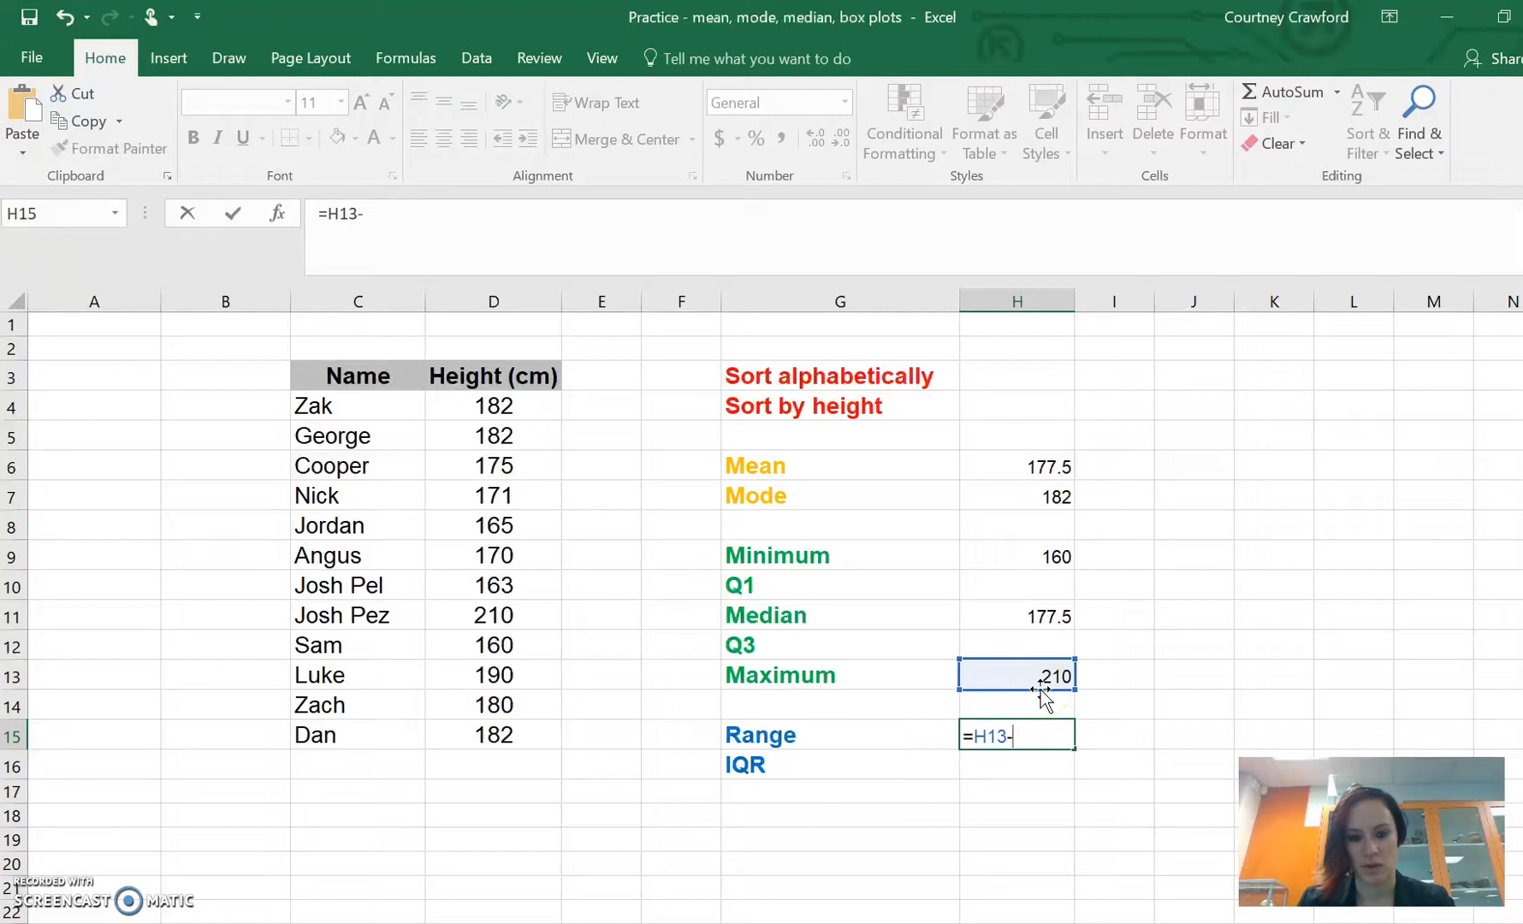
left_click(1038, 557)
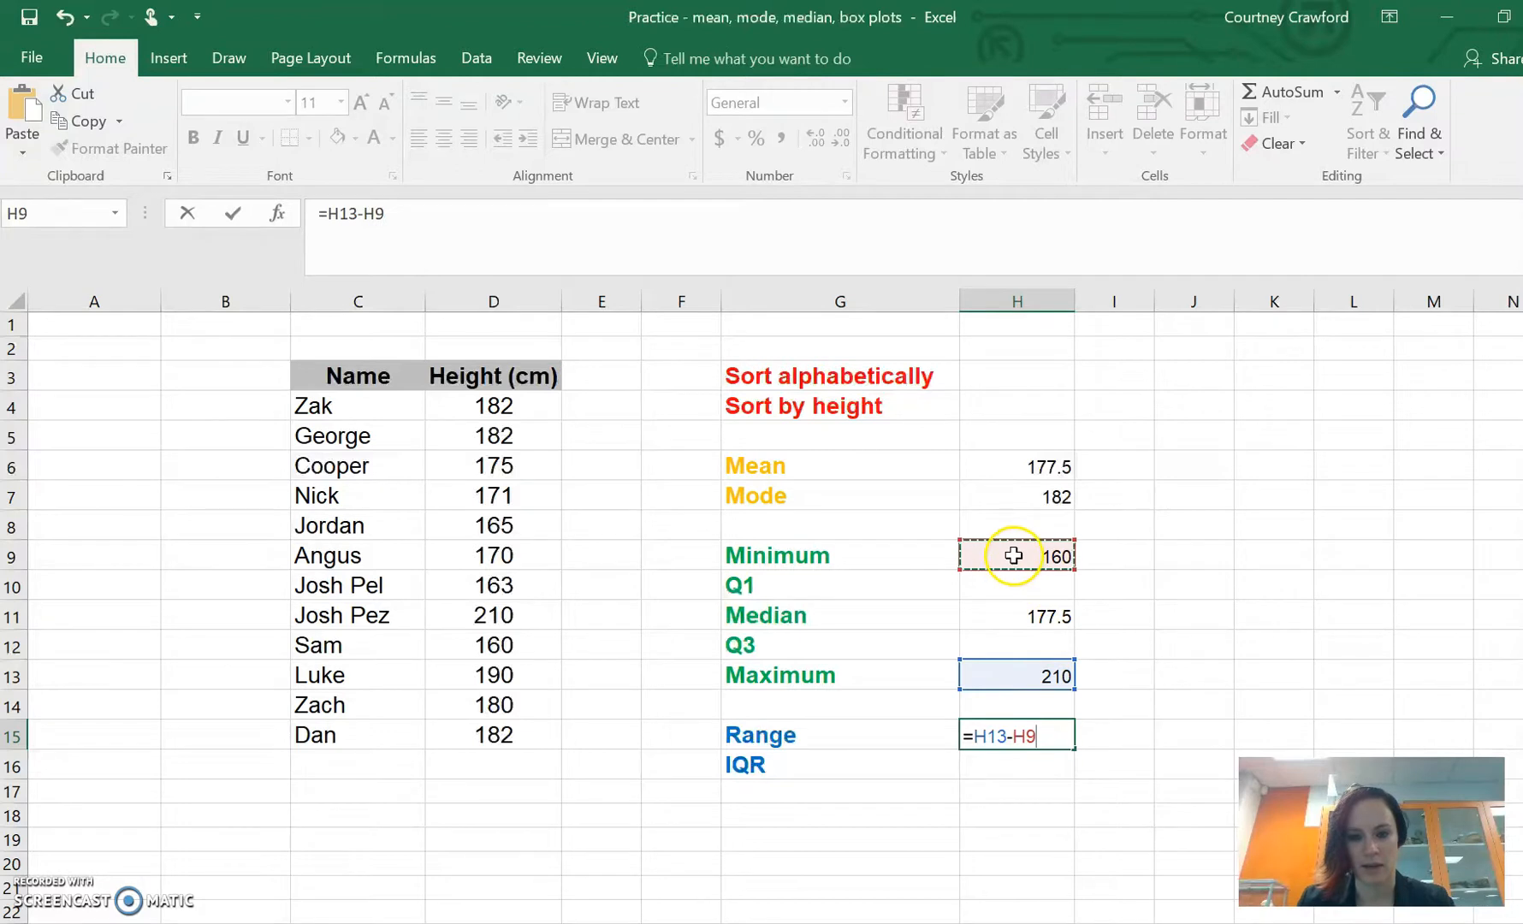
key("Return")
- Check the Range, Maximum and Minimum formulas in H15, H13 and H9
left_click(1010, 735)
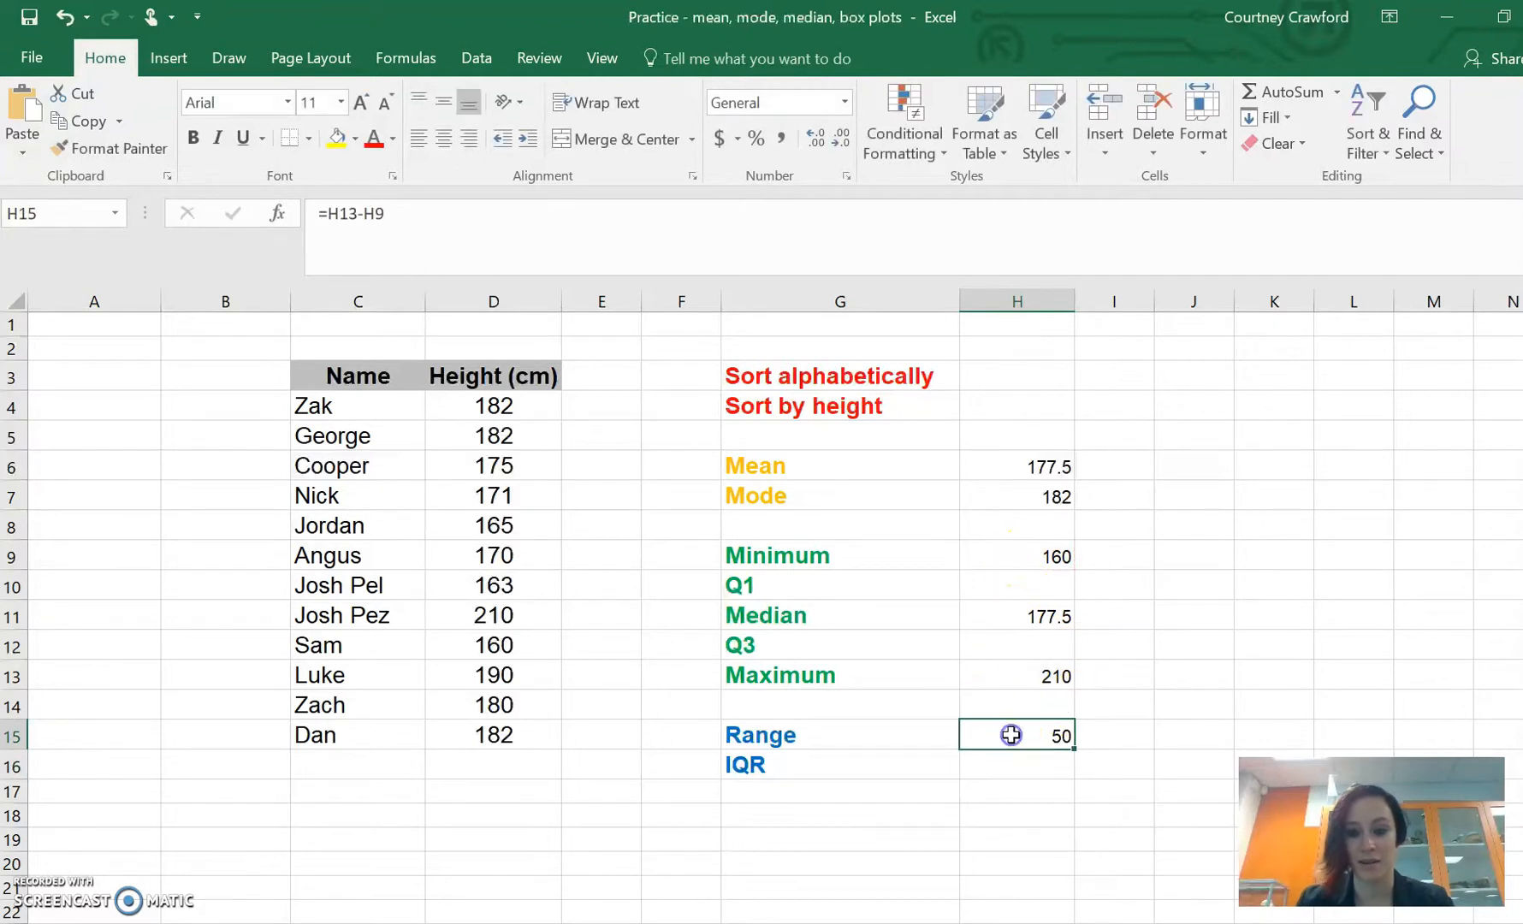
left_click(1016, 677)
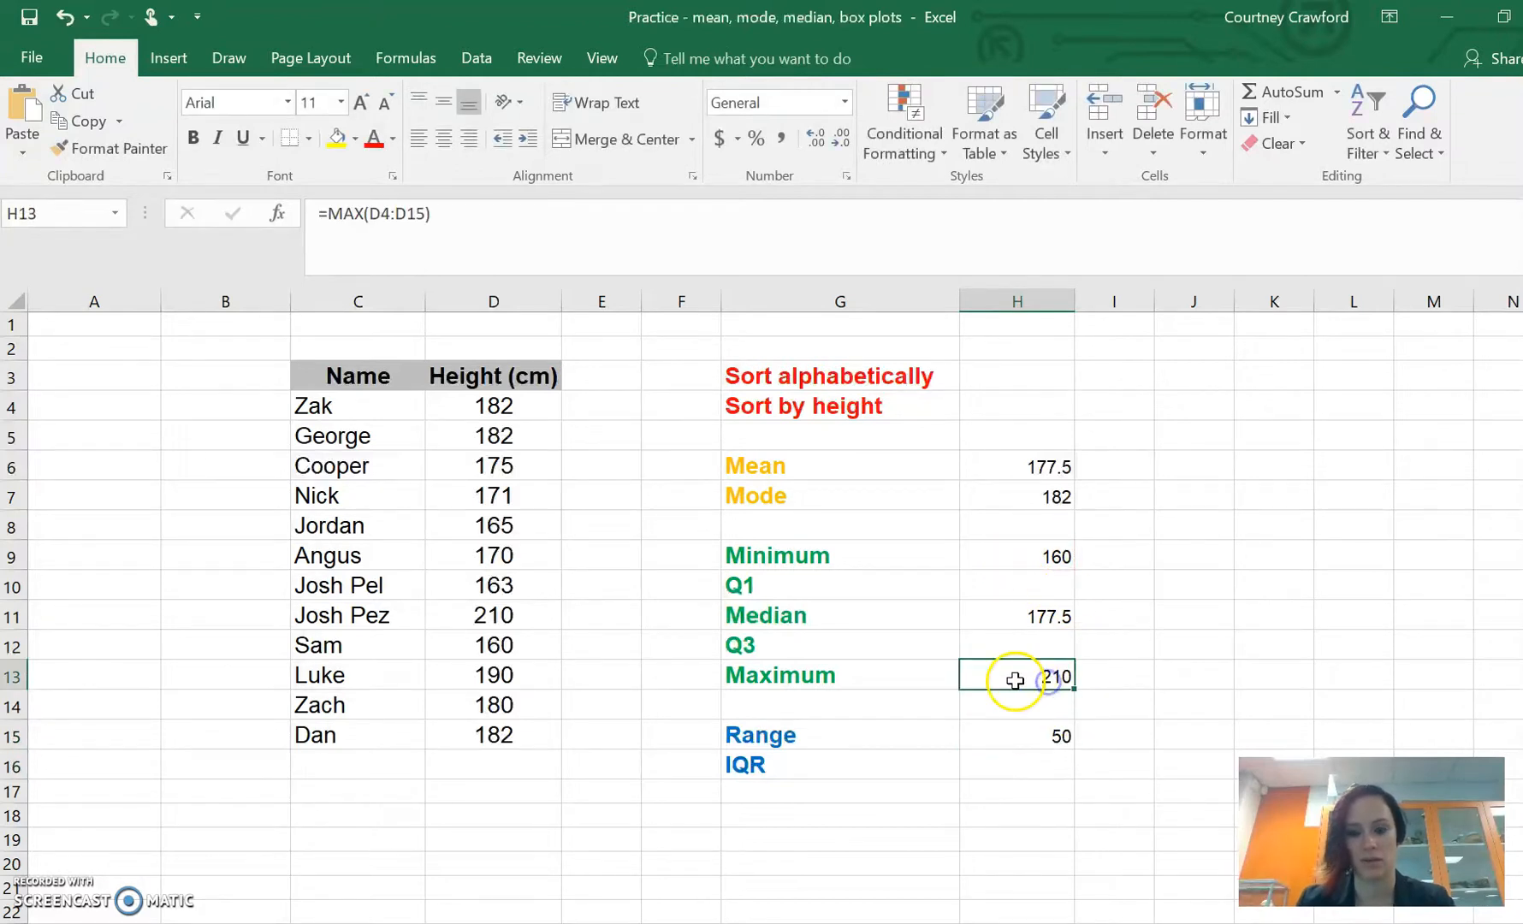
left_click(986, 557)
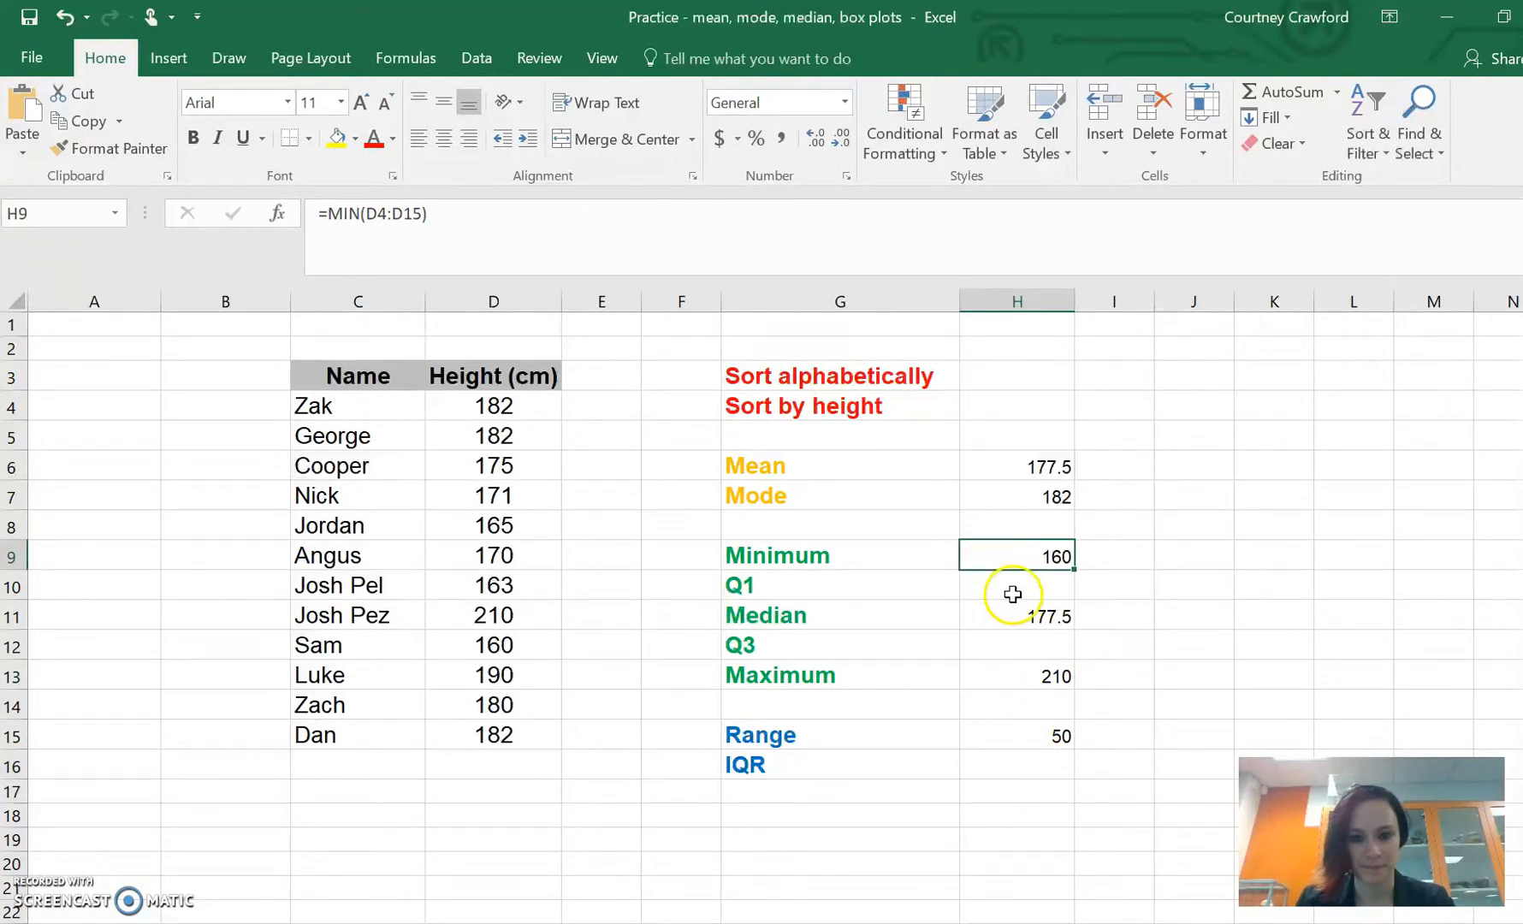
left_click(1012, 591)
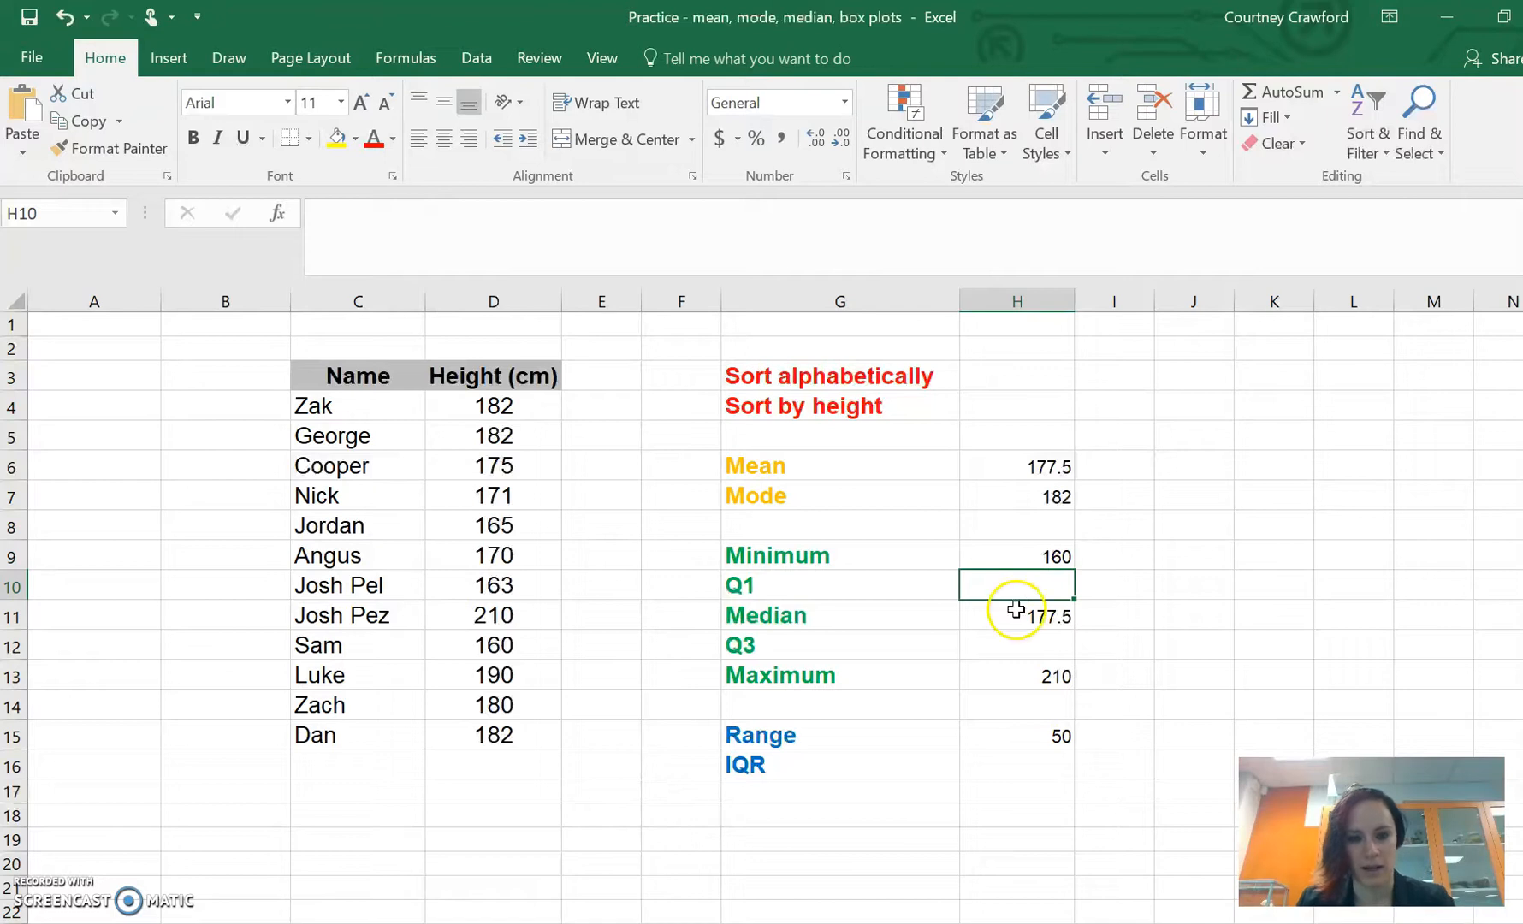
- Enter =QUARTILE(D4:D15,1) beside Q1, giving 168.75
left_click(1026, 644)
left_click(998, 582)
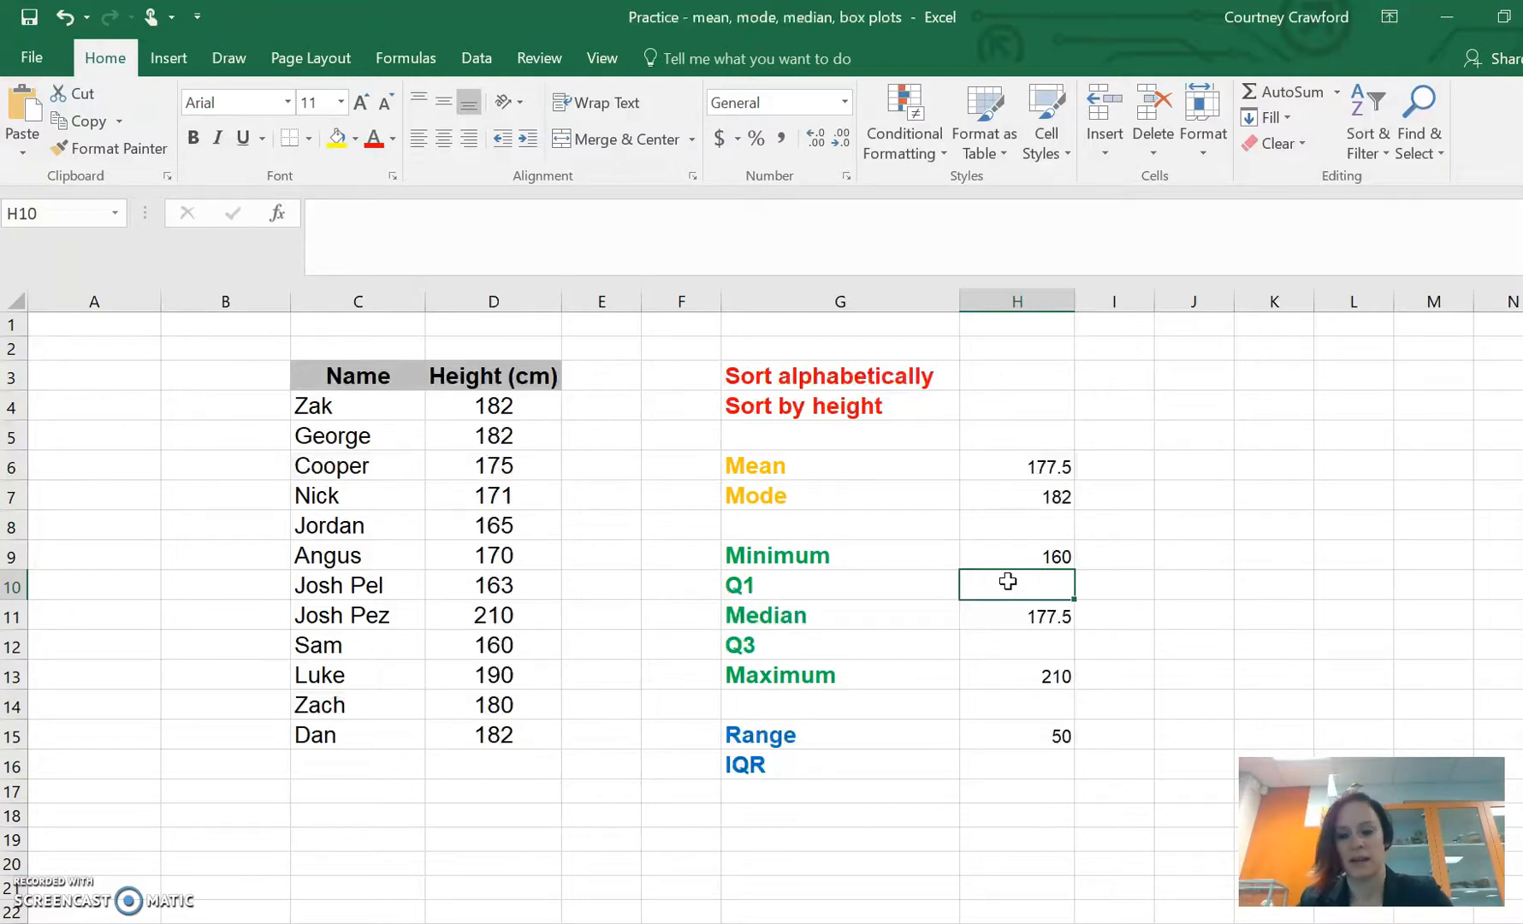
type("=")
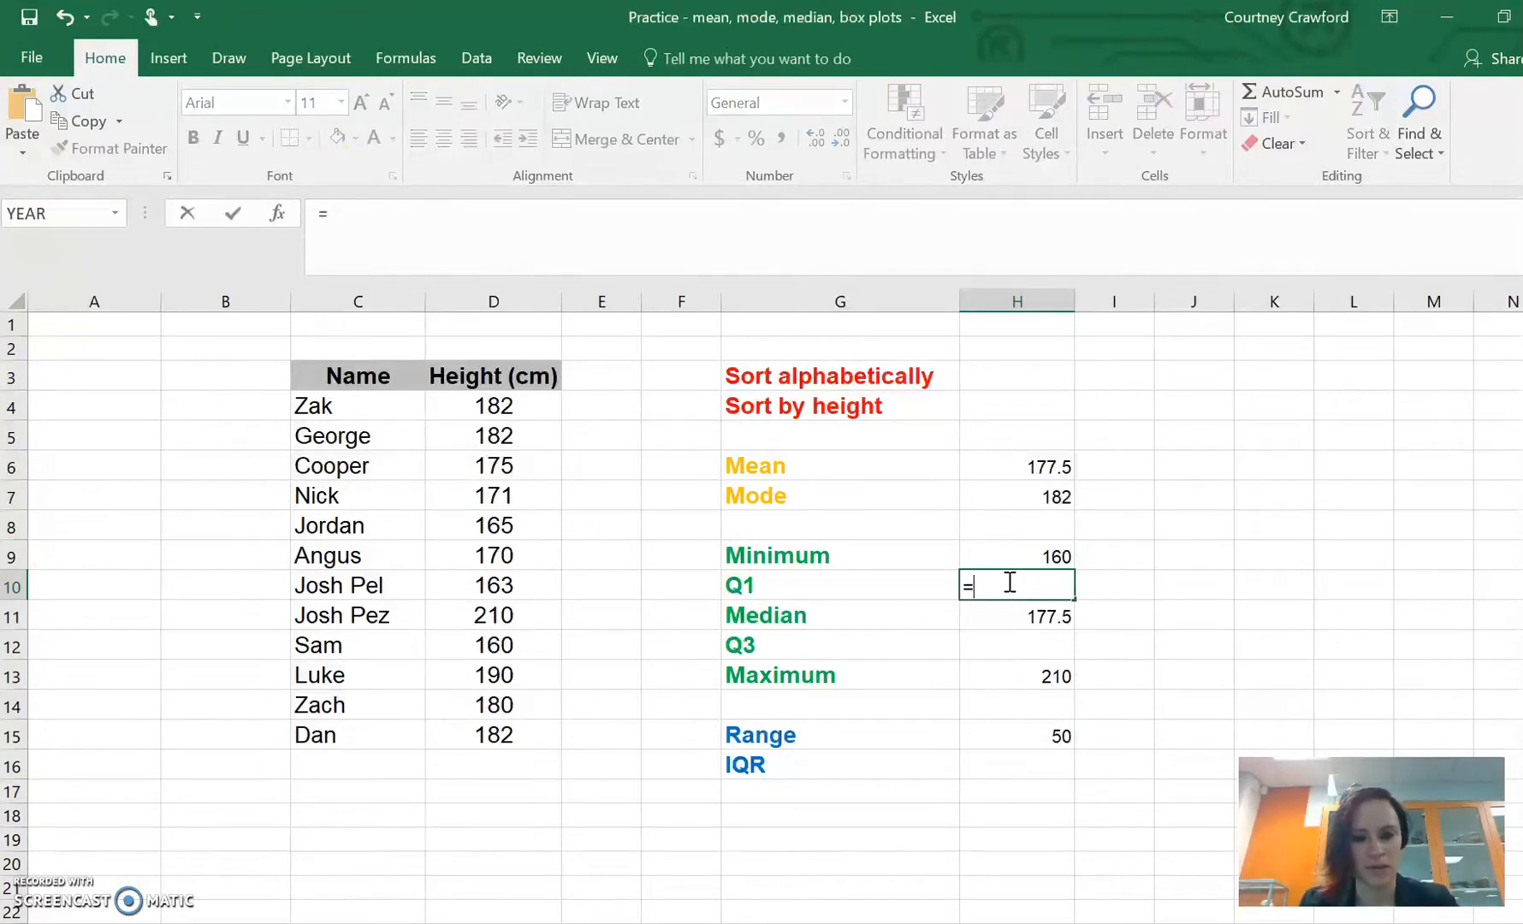
type("qua")
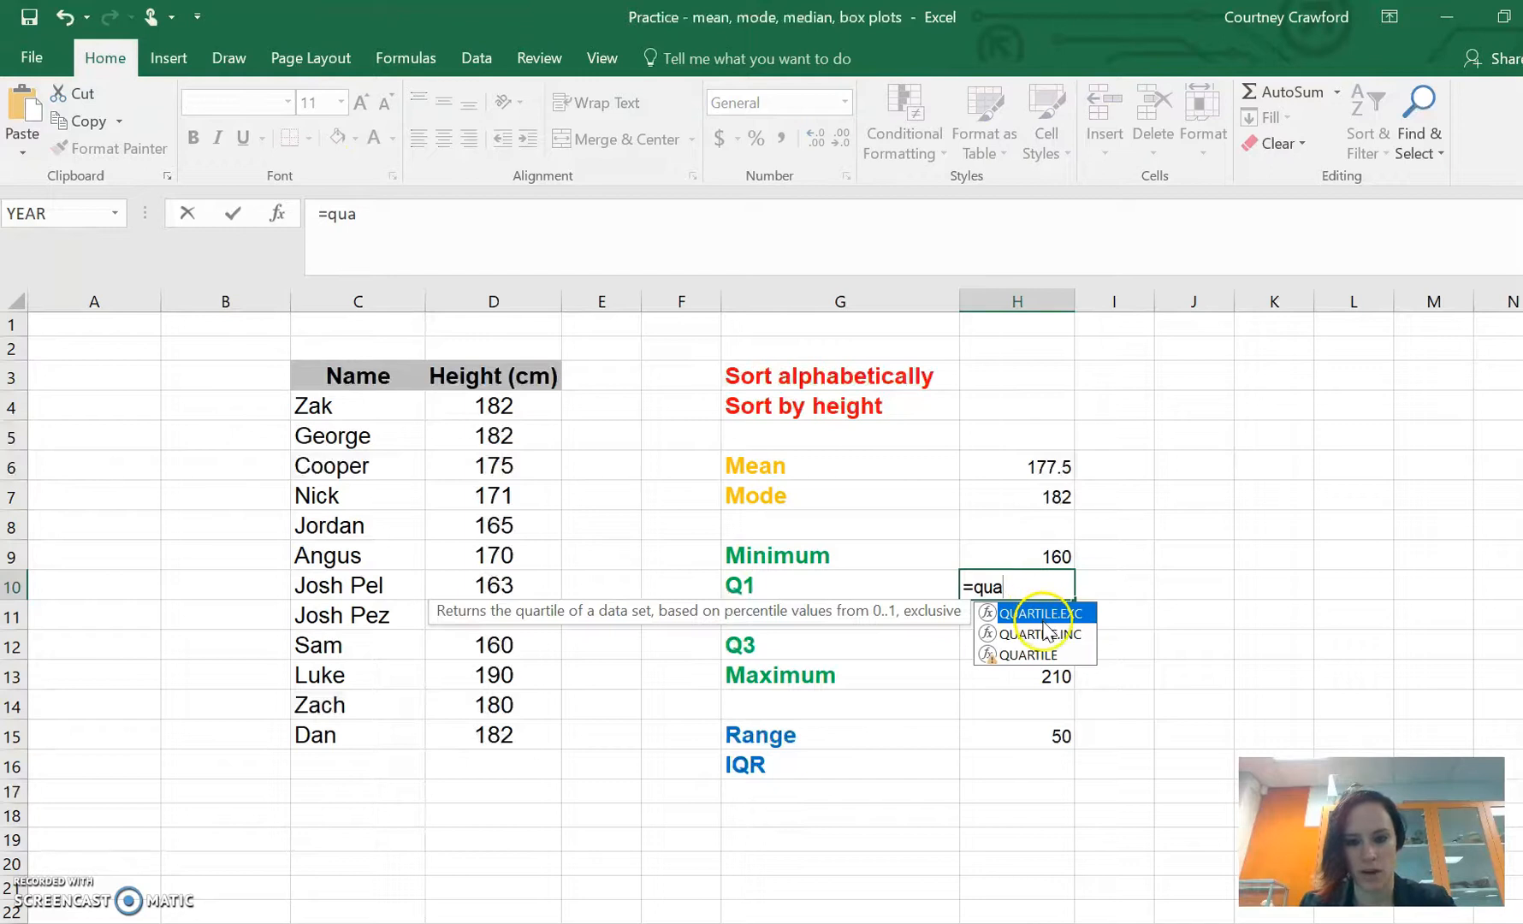
double_click(1037, 656)
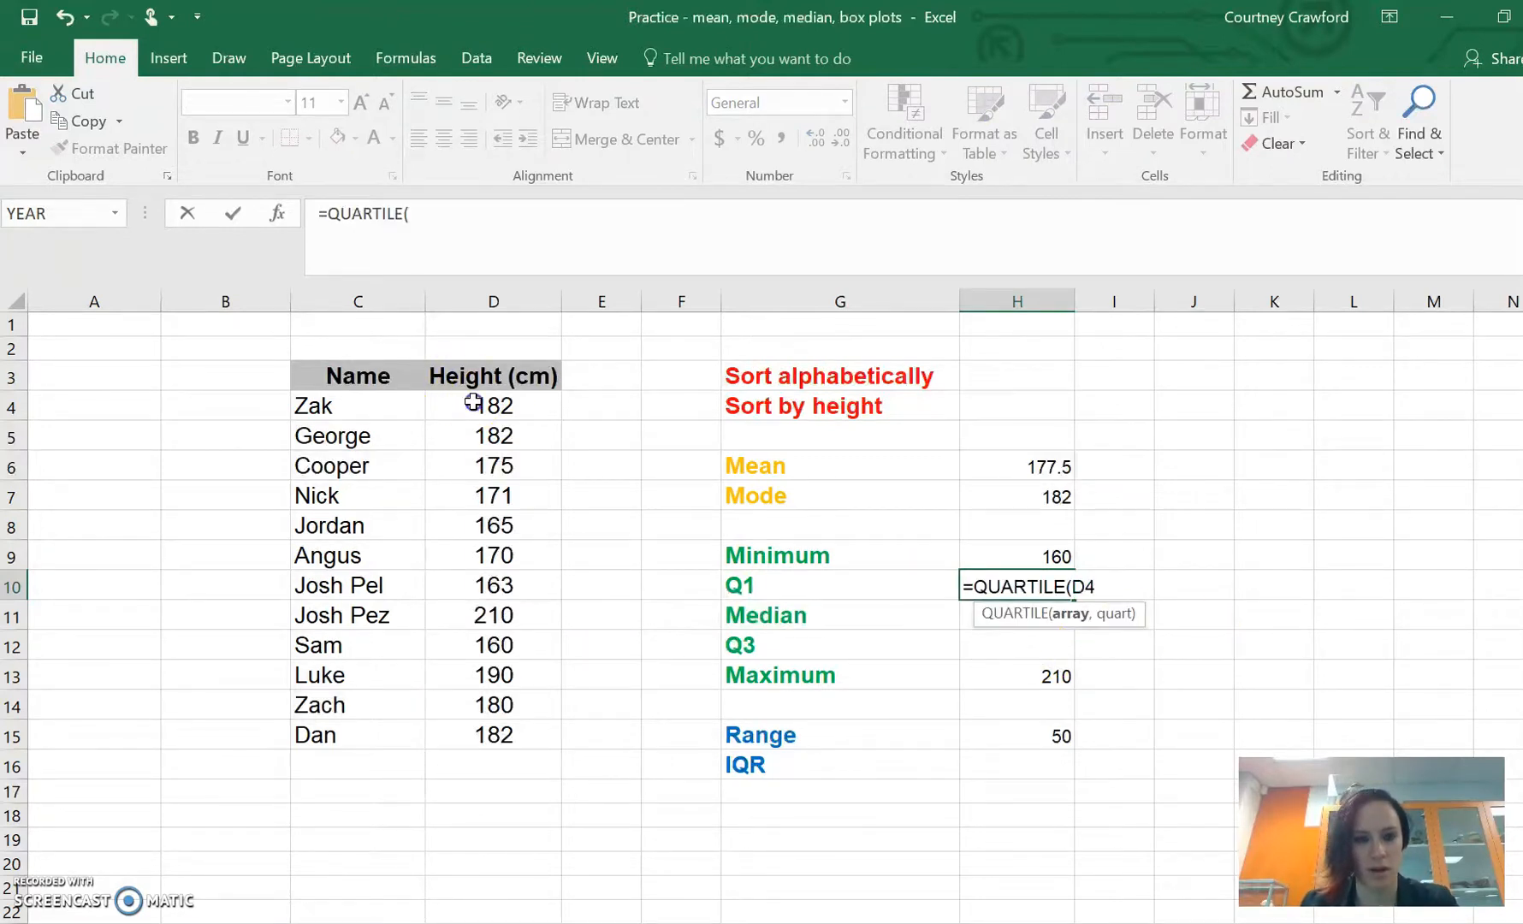
left_click_drag(492, 407, 492, 735)
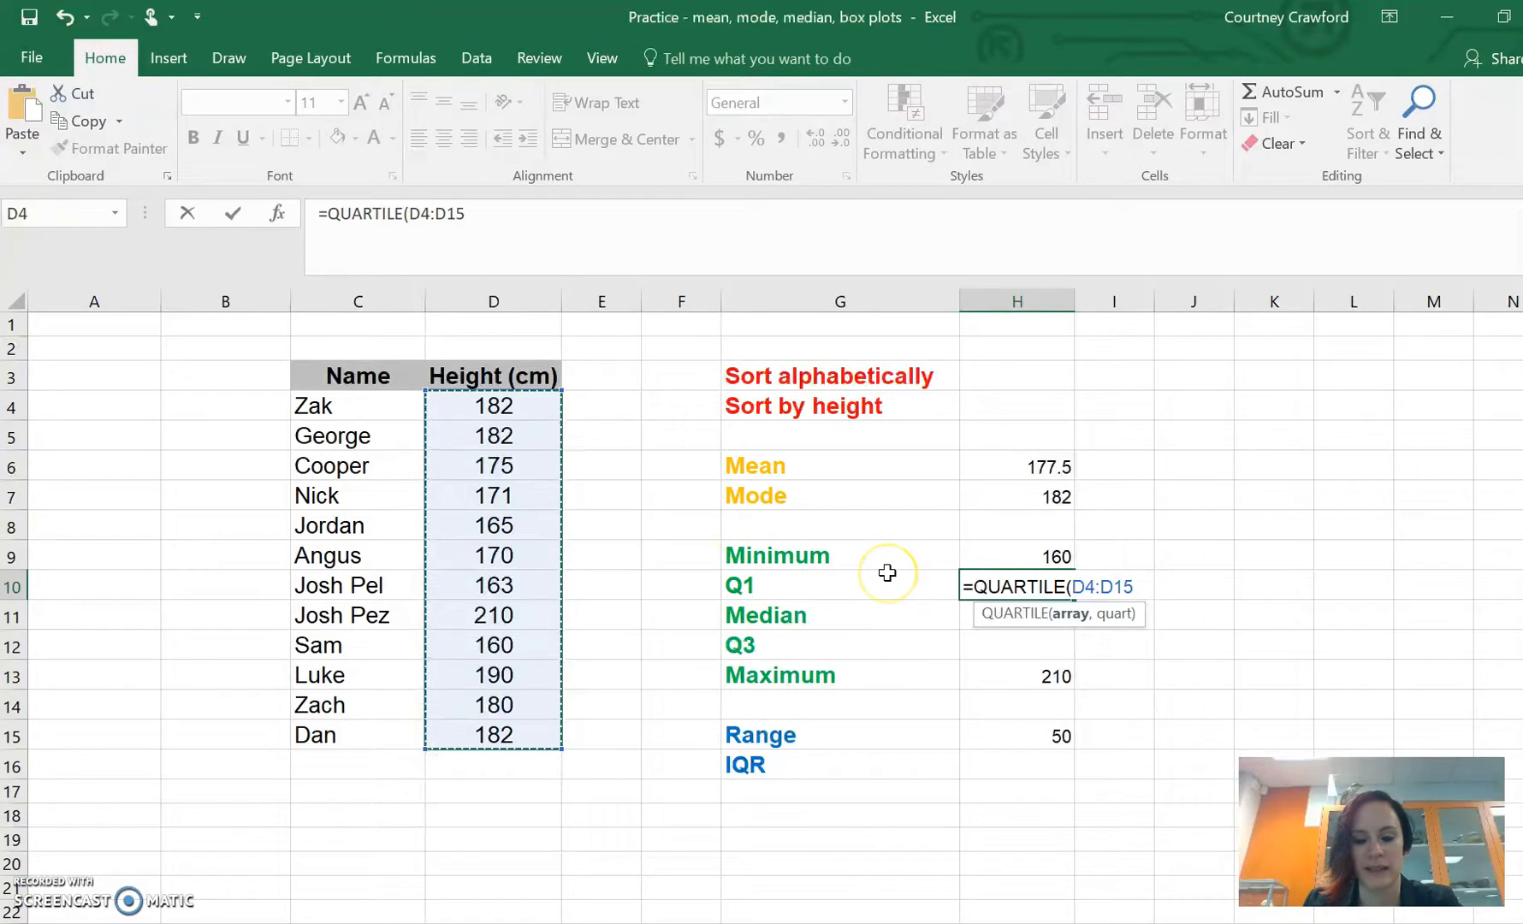
type(",1")
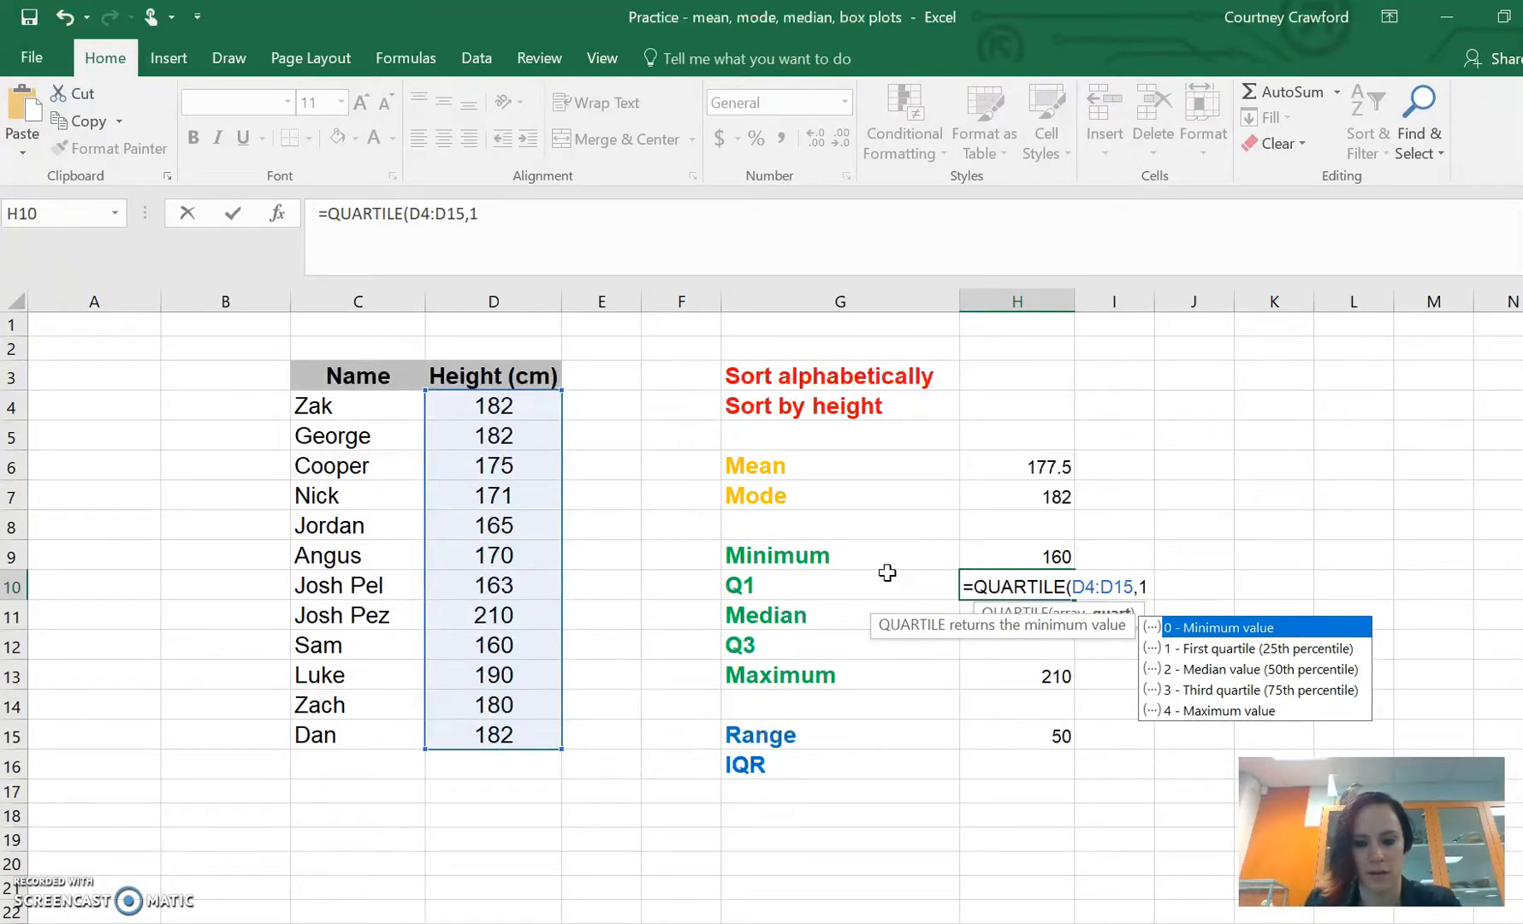
type(")")
key("Return")
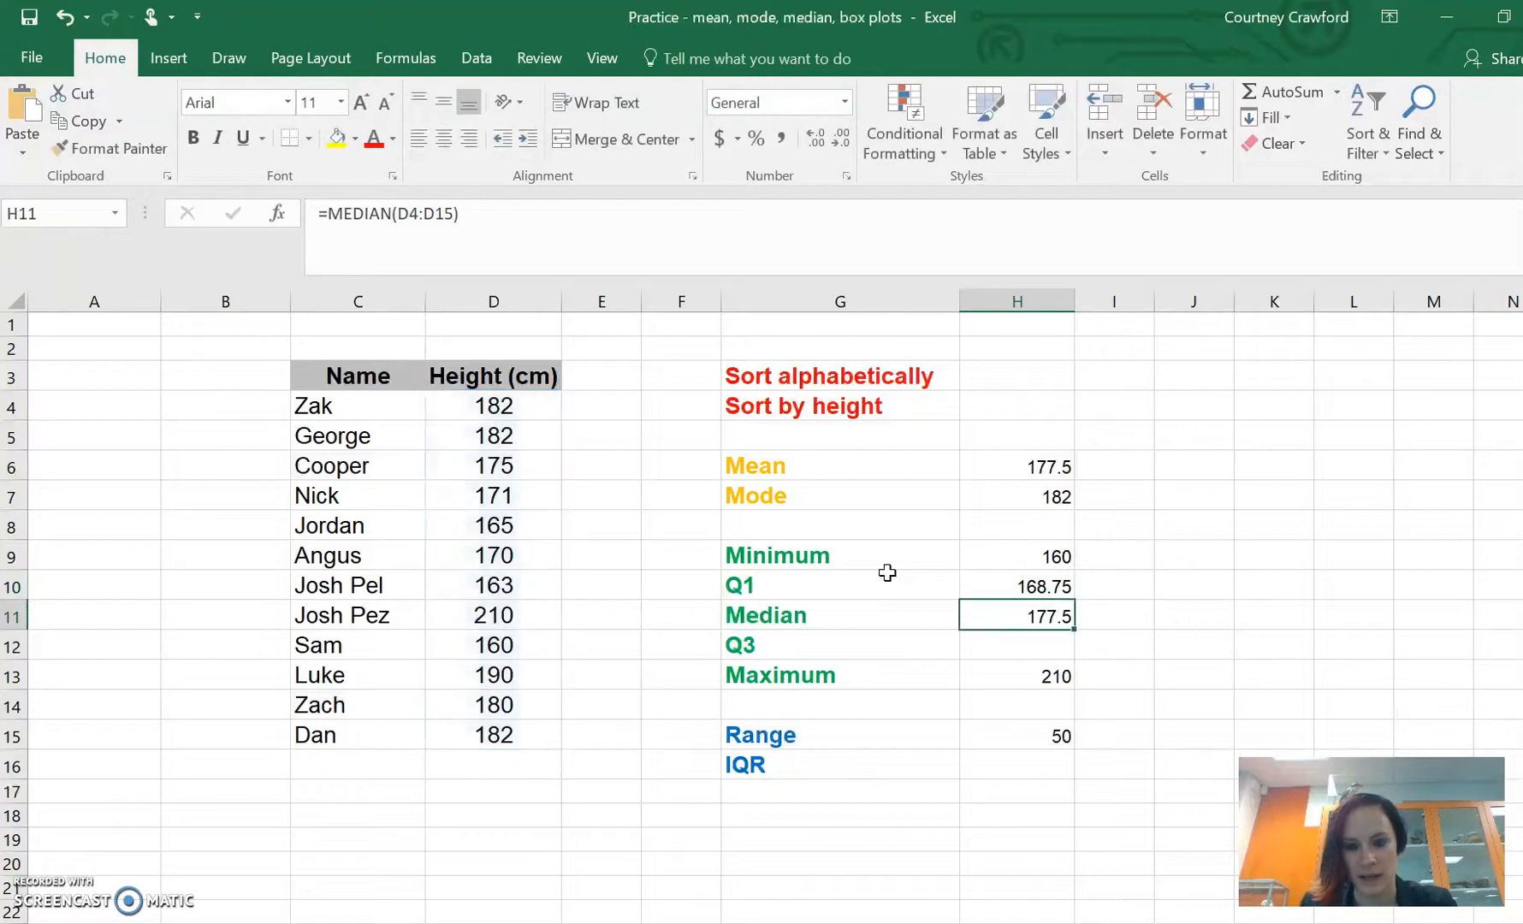
- Enter =QUARTILE(D4:D15,3) beside Q3, giving 182
key("Return")
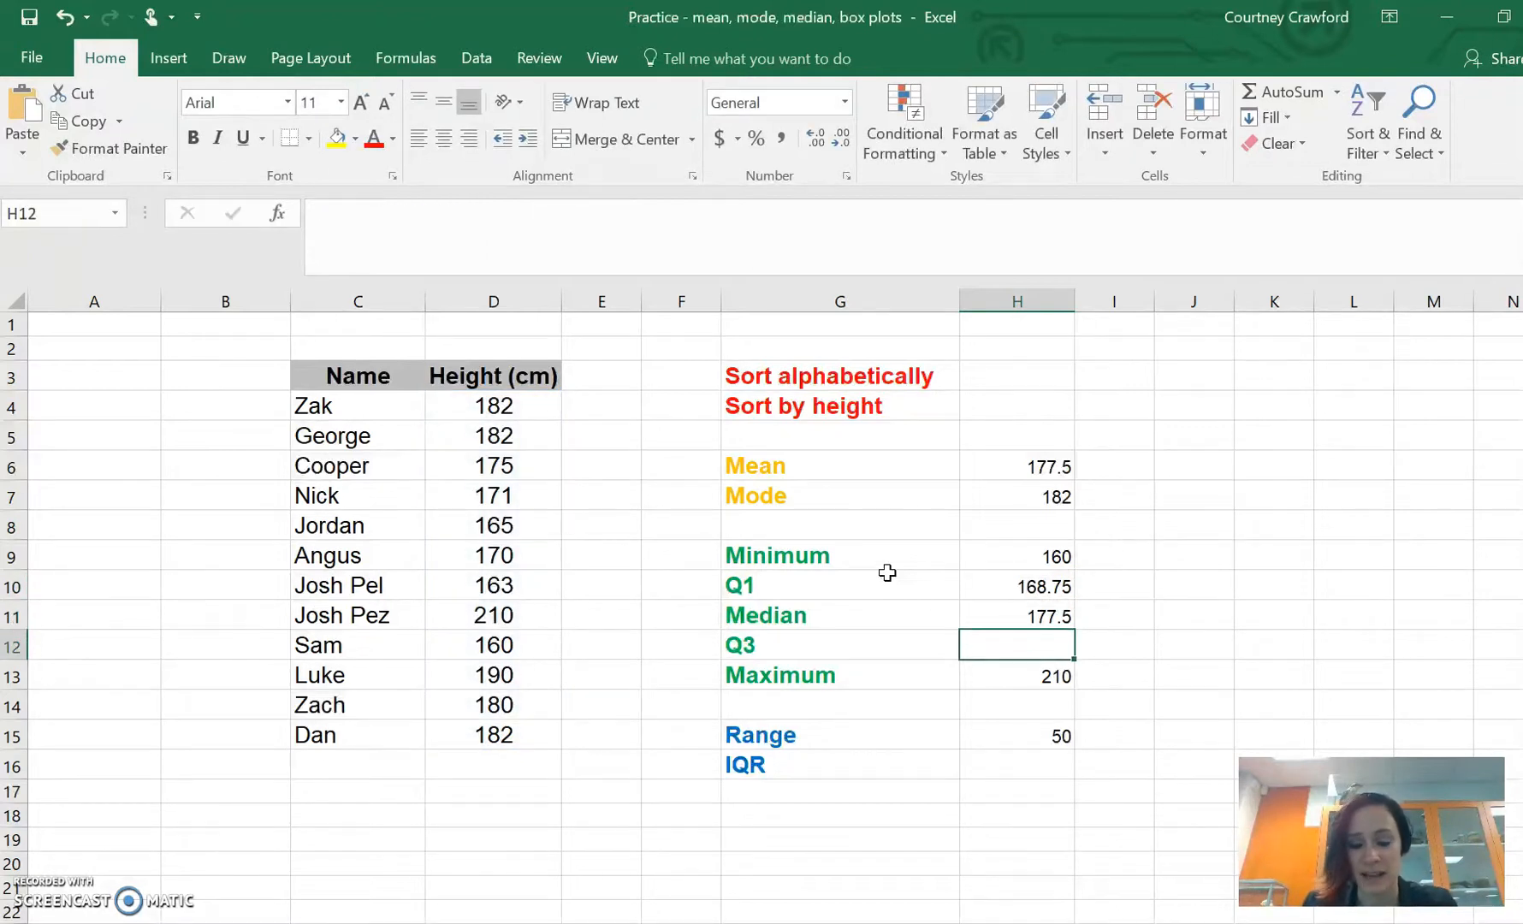
type("=")
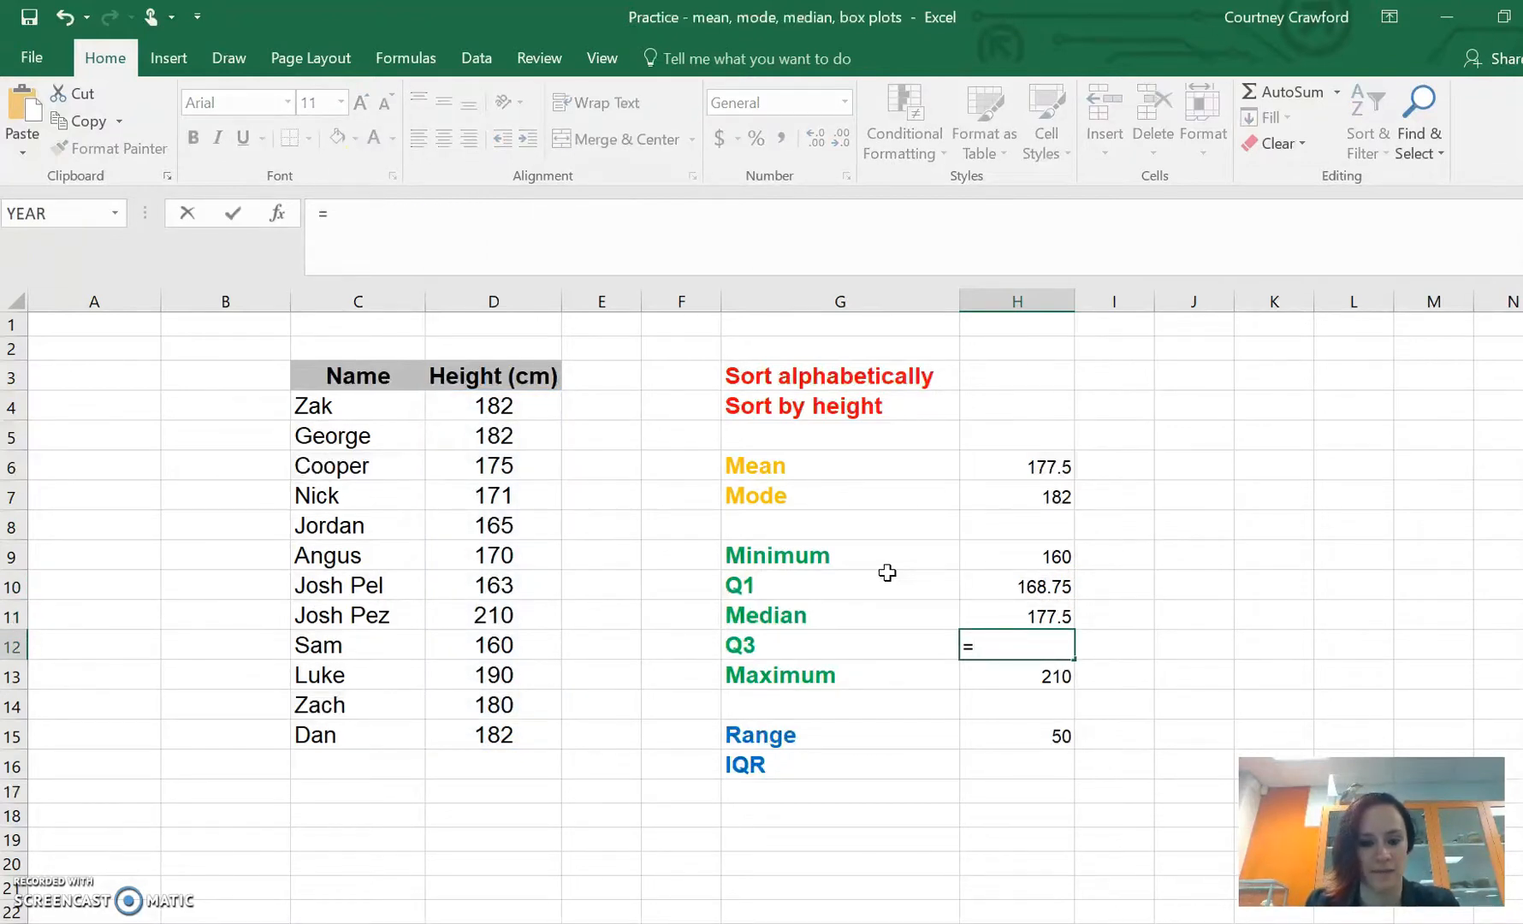
type("qu")
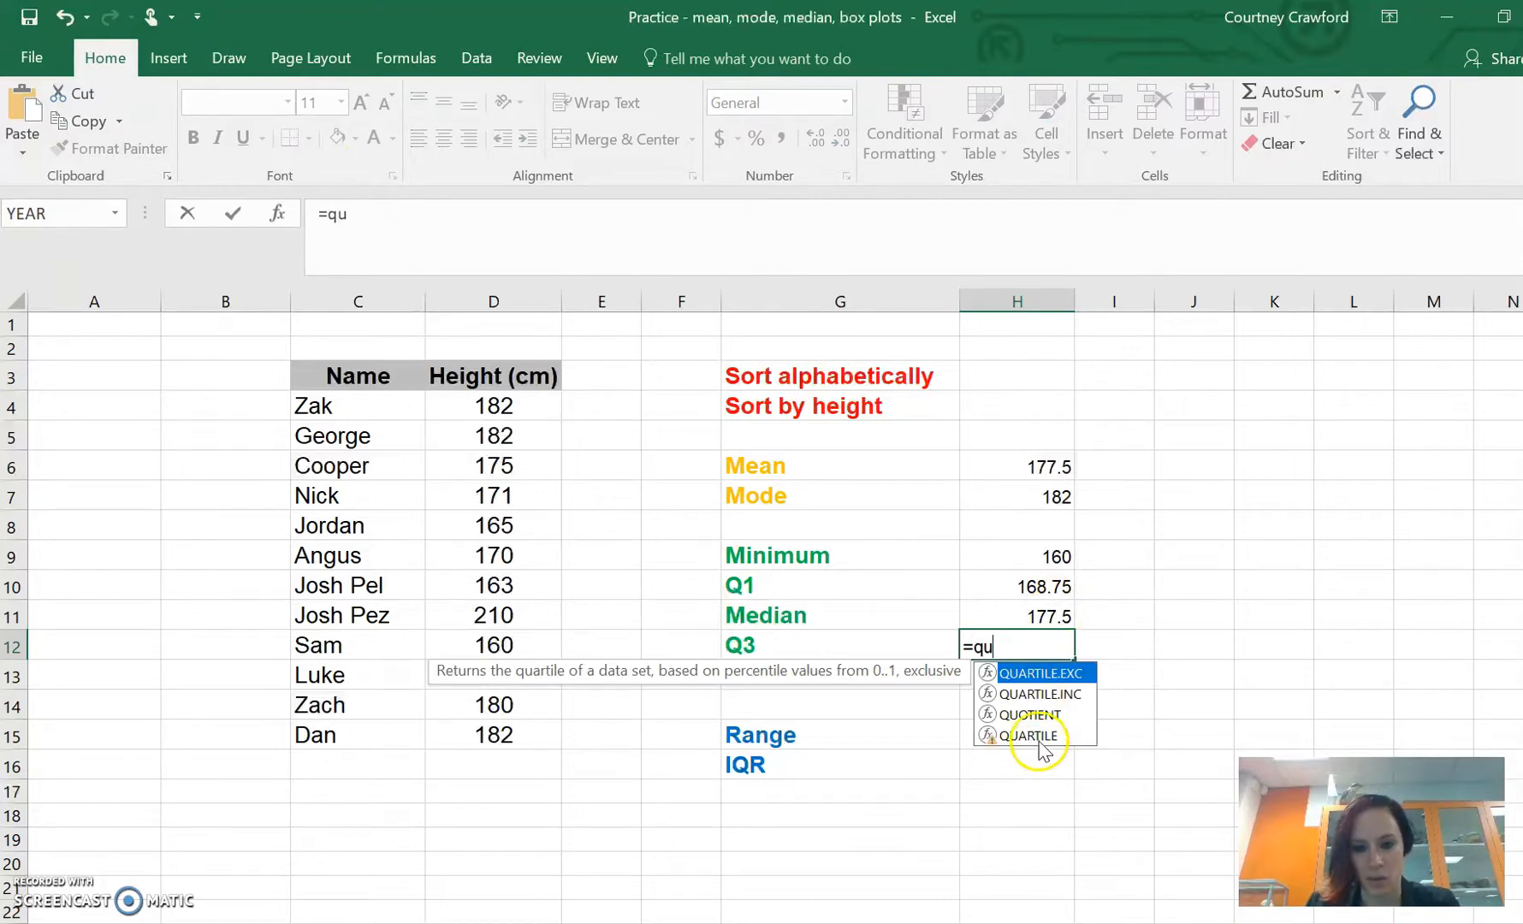
double_click(1044, 735)
left_click_drag(493, 406, 493, 735)
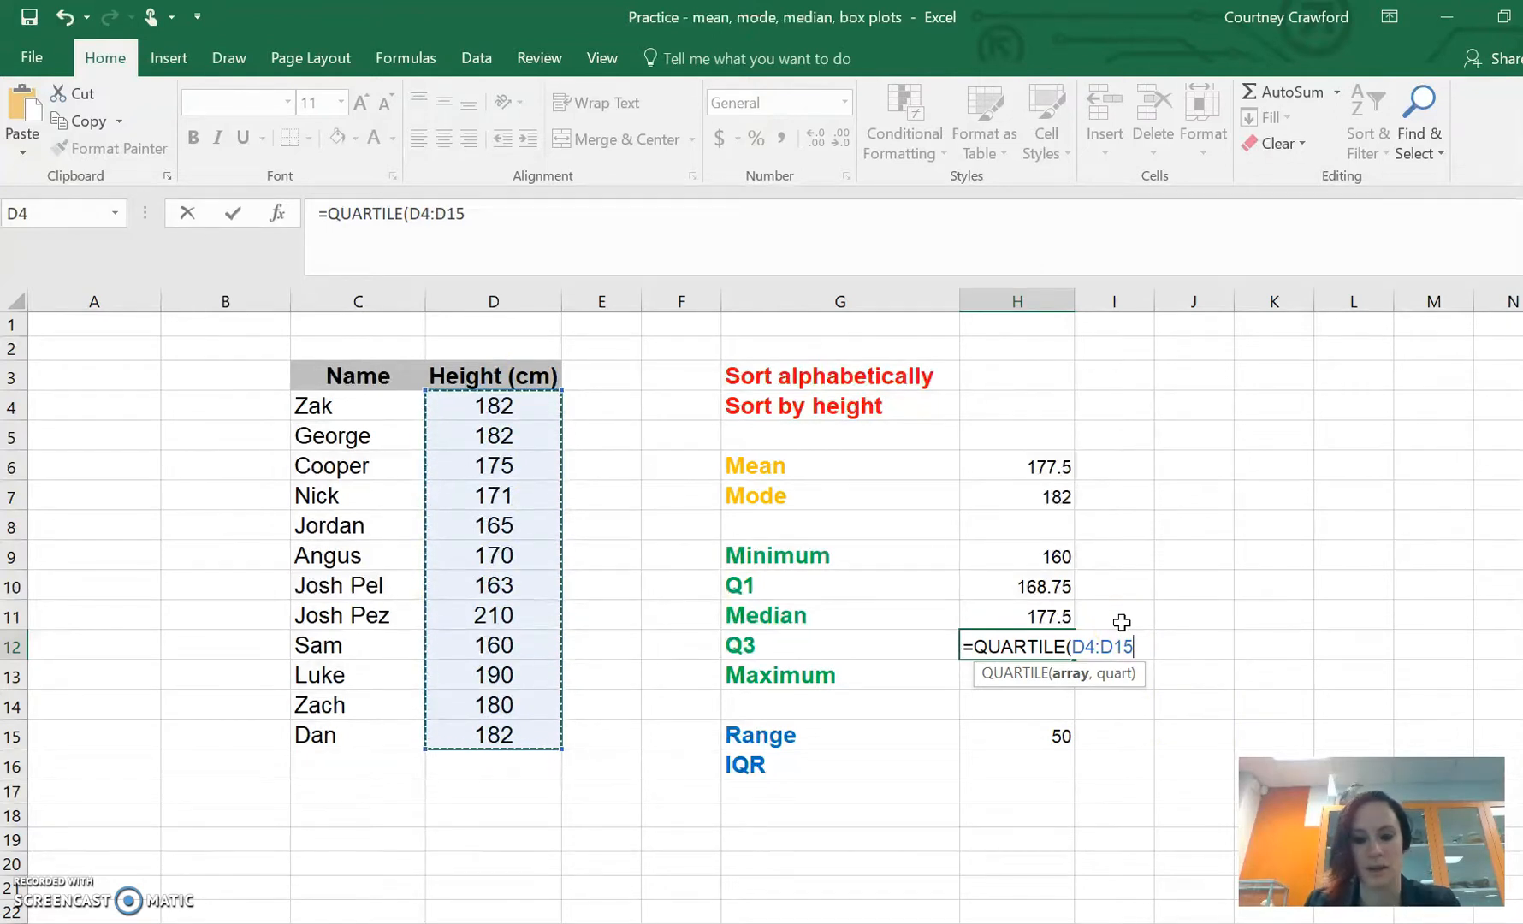
type(",3")
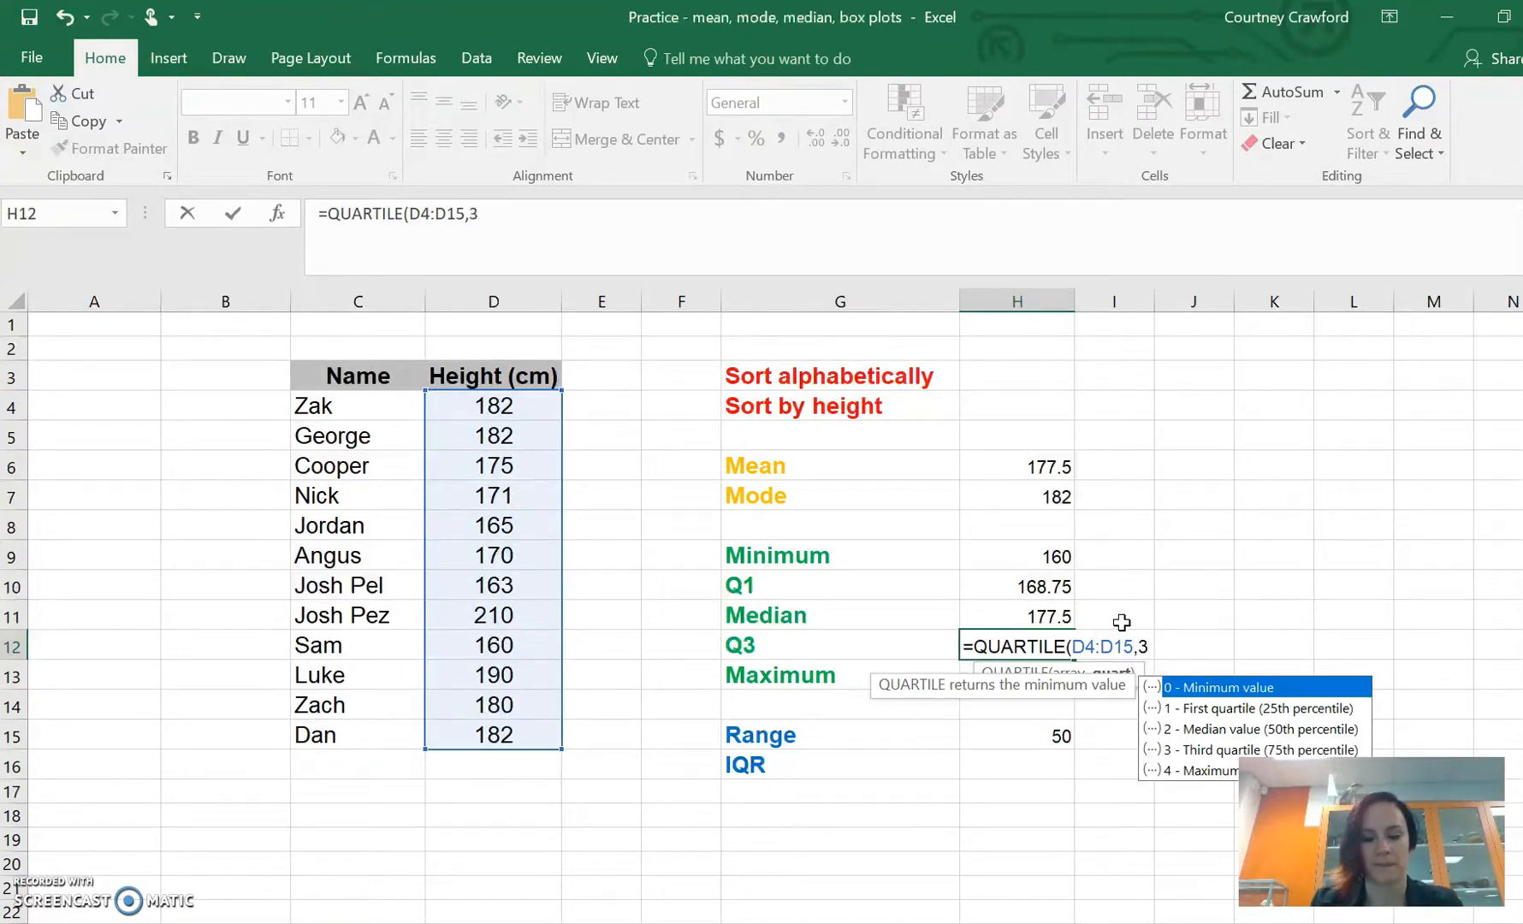
type(")")
key("Return")
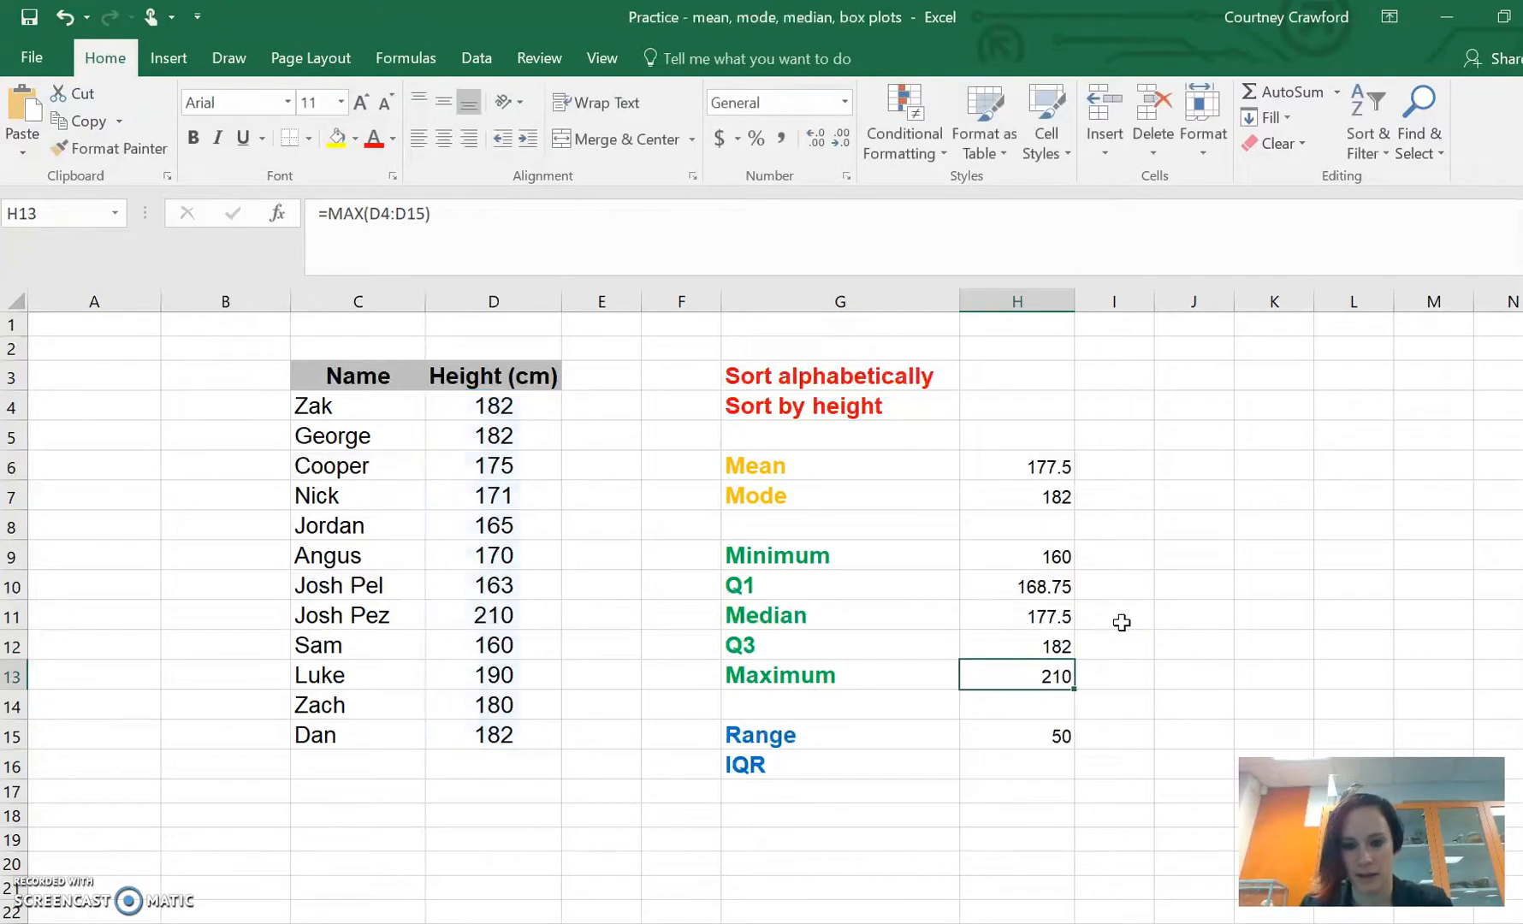
left_click(1053, 645)
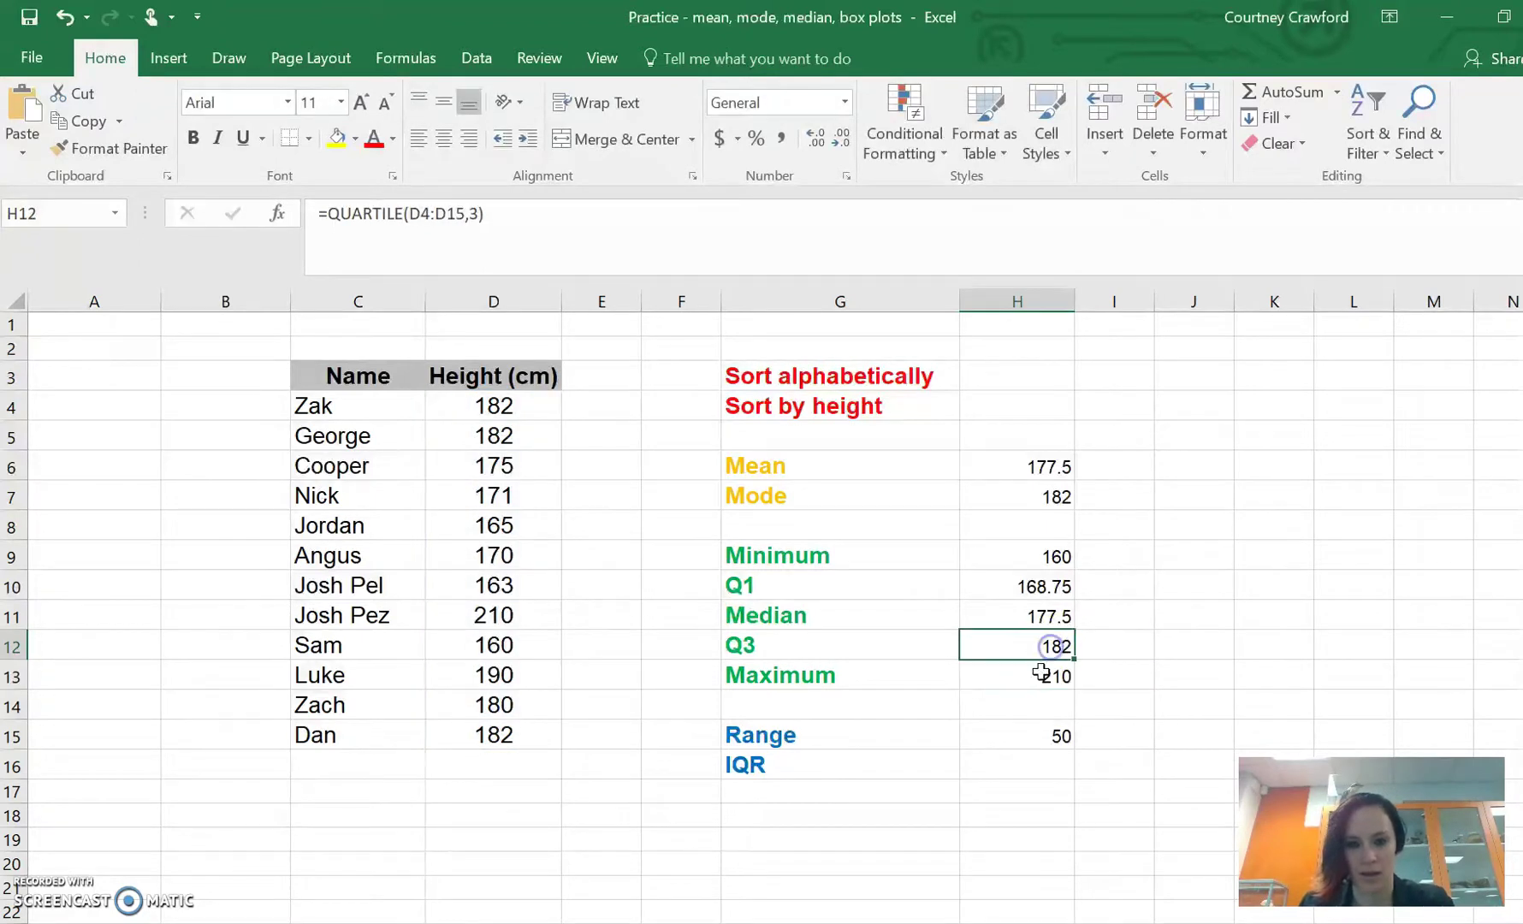
left_click(1022, 762)
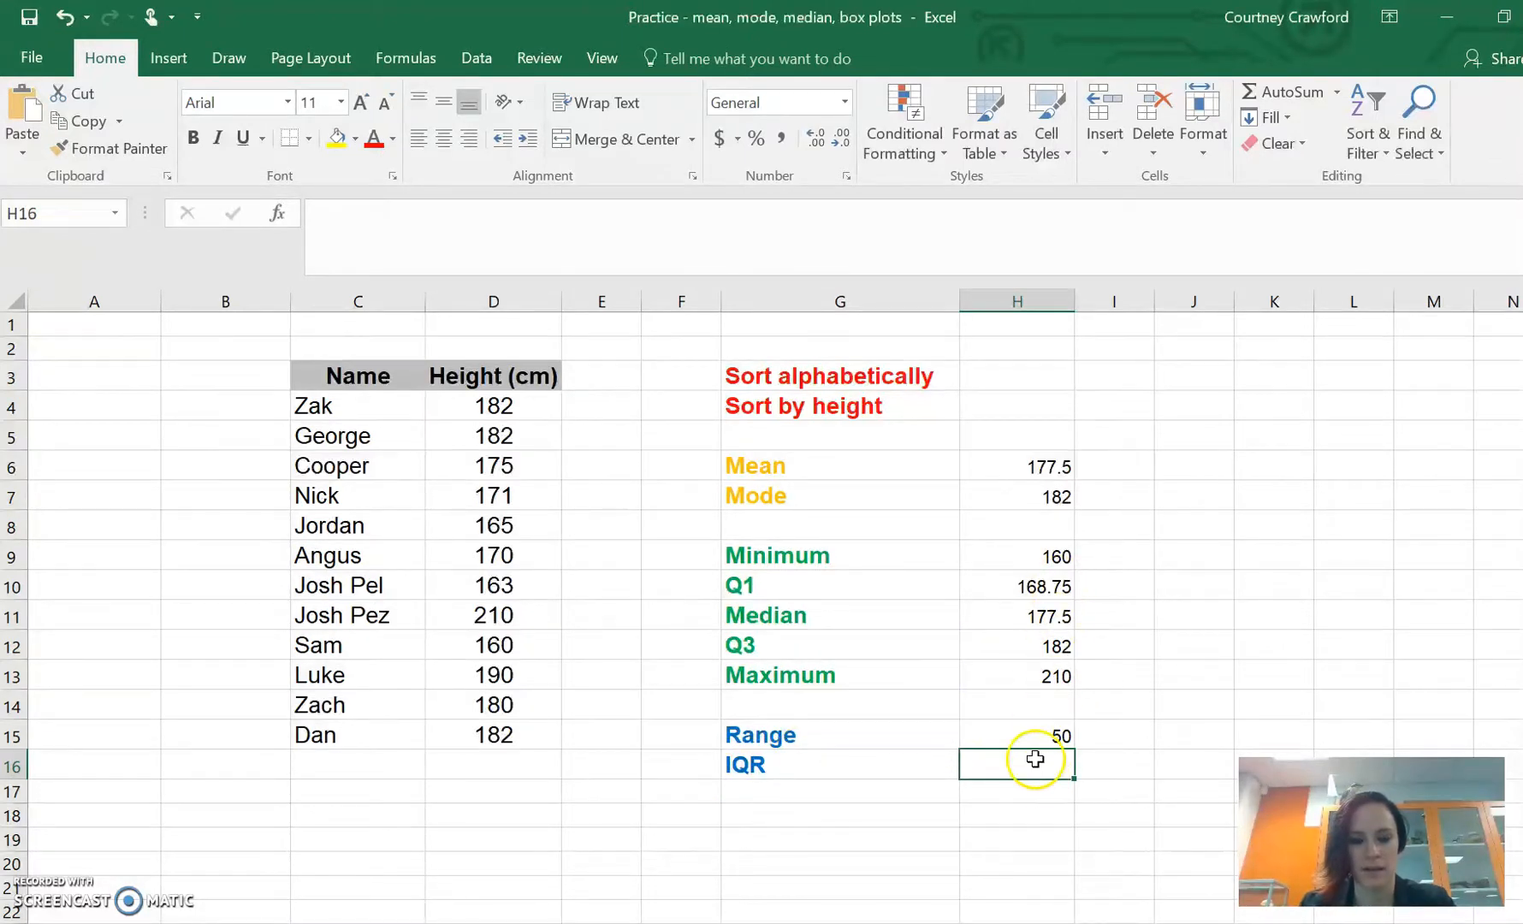
type("=")
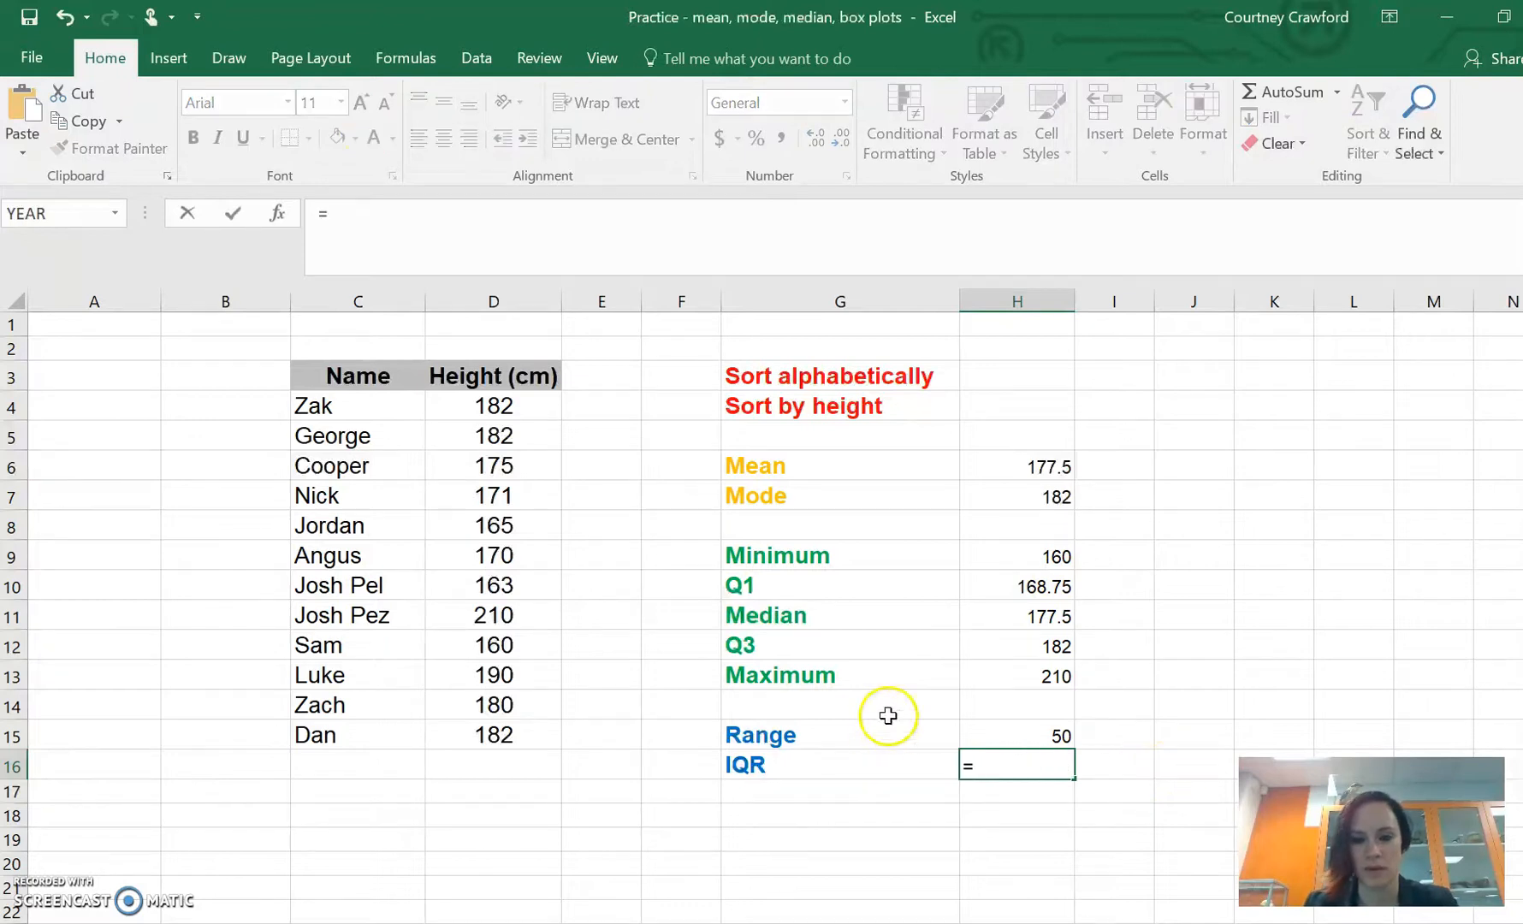
- Enter =H12-H10 beside the IQR label so it shows 13.25
left_click(1030, 645)
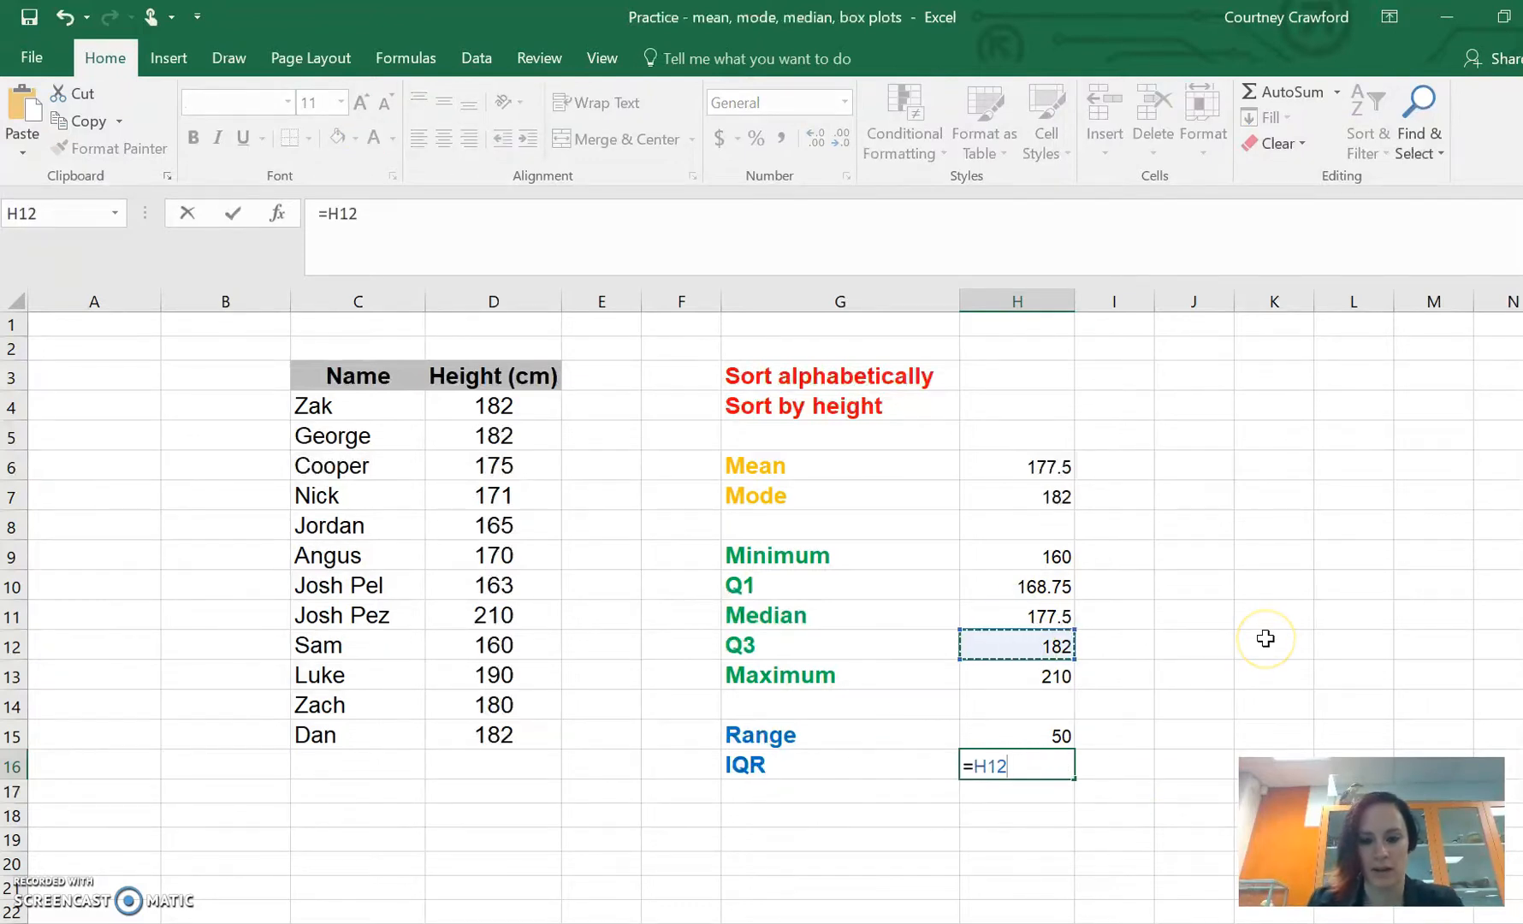
type("-H10")
left_click(1044, 587)
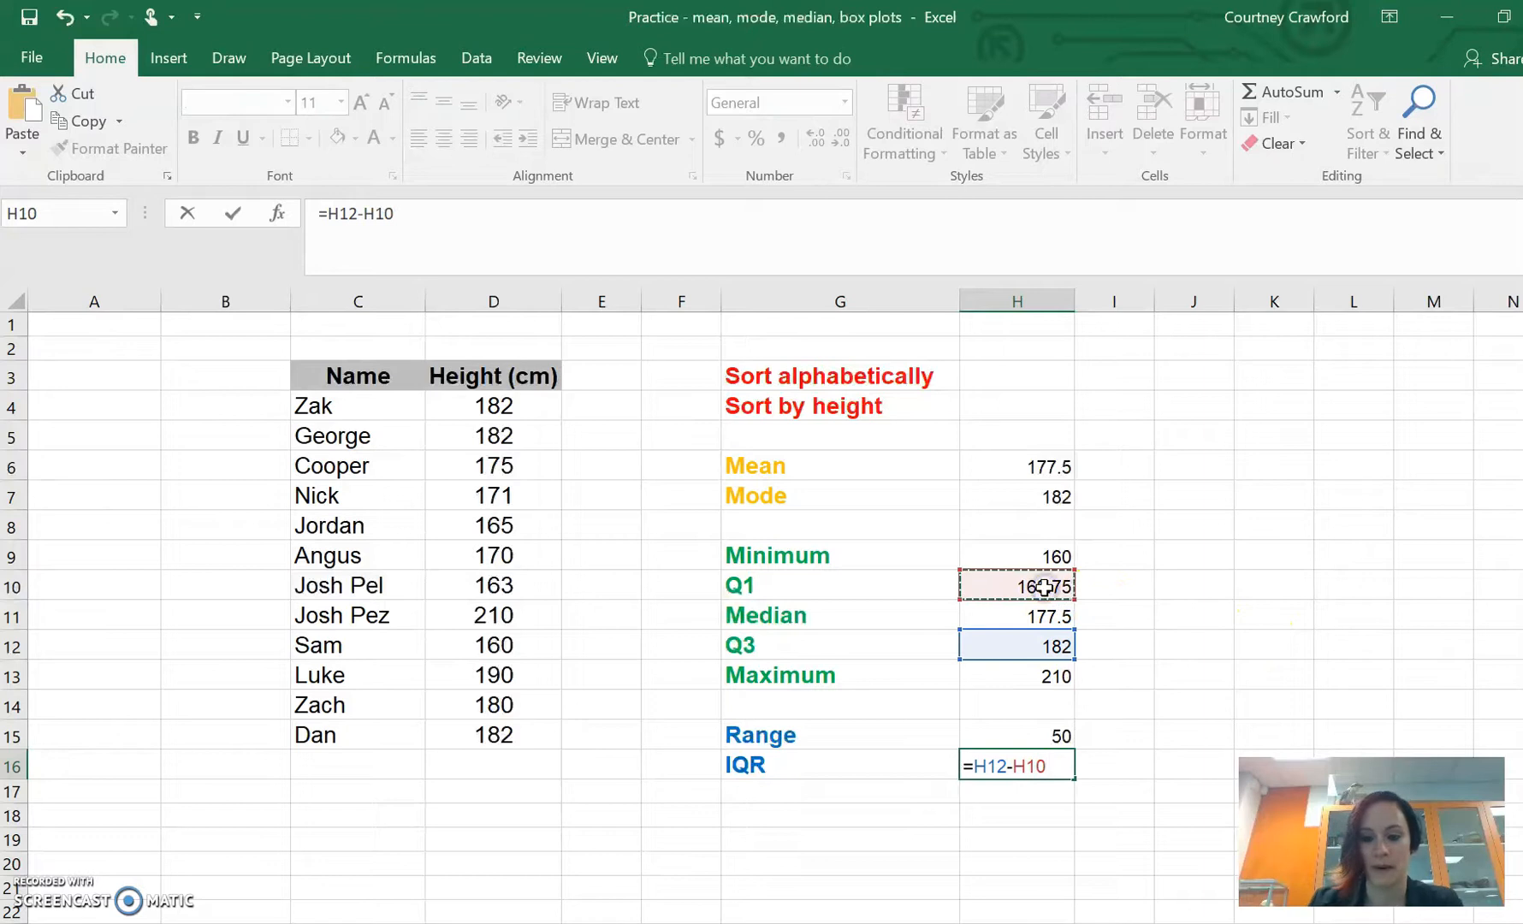
key("Return")
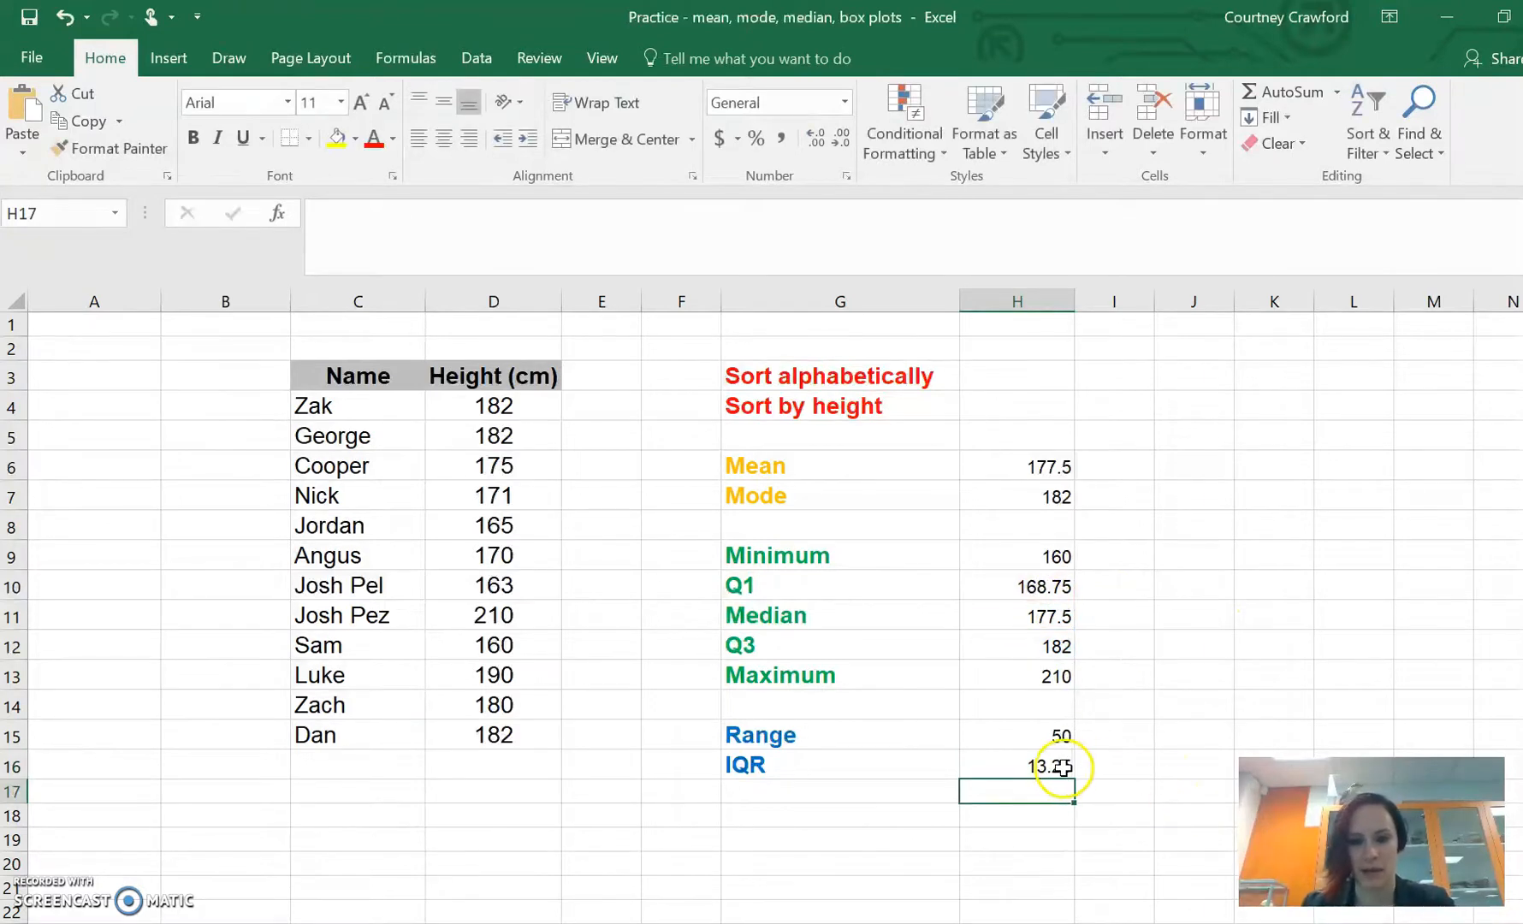
left_click(1035, 765)
left_click(1100, 775)
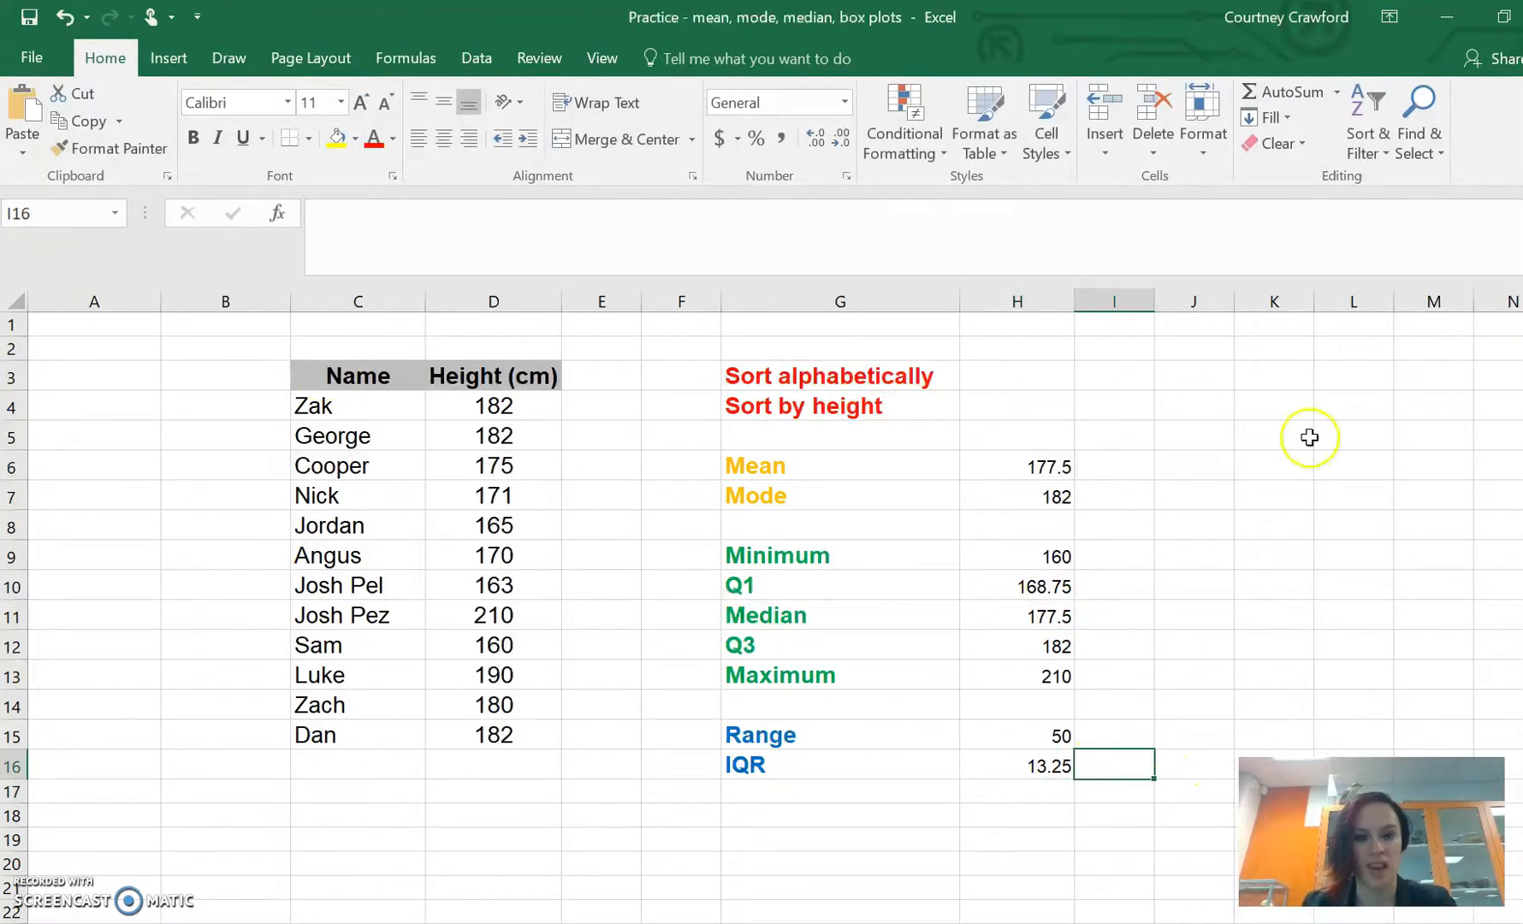